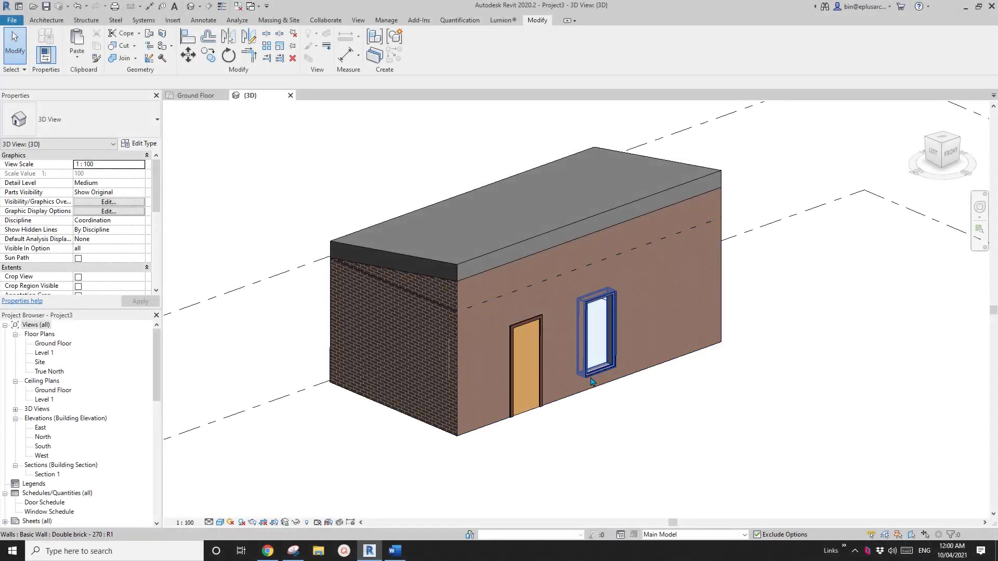
# - Inspect the building model from several sides in the 3D view
pyautogui.scroll(-2, 564, 375)
pyautogui.keyDown('shift'); pyautogui.moveTo(564, 375); pyautogui.dragTo(605, 419, button='middle'); pyautogui.keyUp('shift')
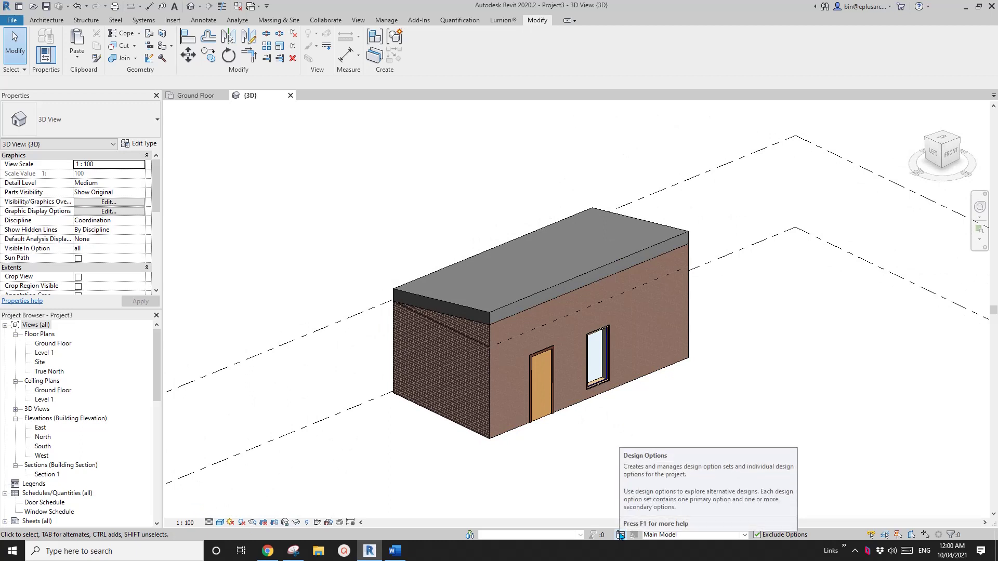
pyautogui.scroll(-1, 657, 432)
pyautogui.keyDown('shift'); pyautogui.moveTo(657, 432); pyautogui.dragTo(633, 423, button='middle'); pyautogui.keyUp('shift')
pyautogui.scroll(1, 577, 424)
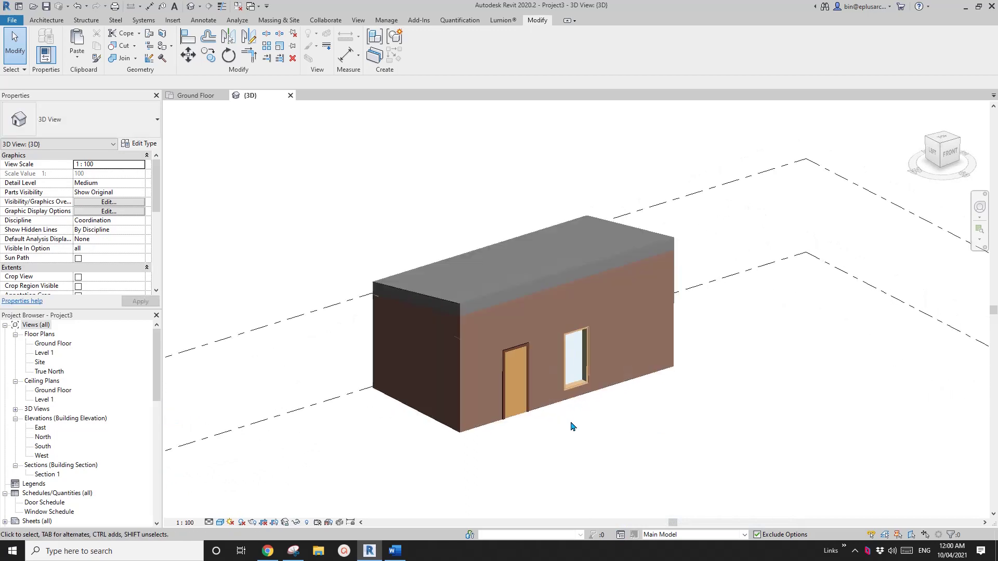
pyautogui.keyDown('shift'); pyautogui.moveTo(572, 426); pyautogui.dragTo(602, 427, button='middle'); pyautogui.keyUp('shift')
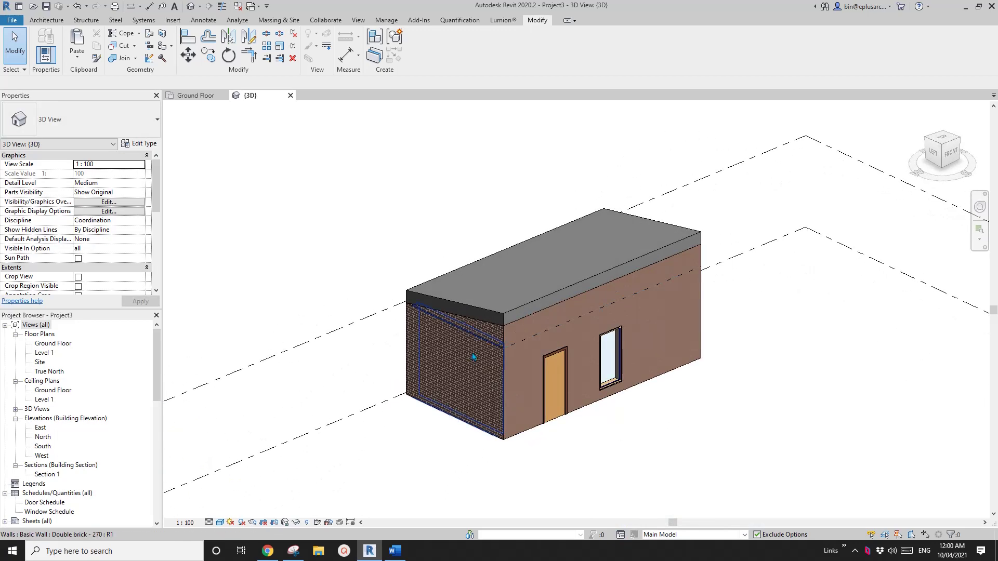
pyautogui.keyDown('shift'); pyautogui.moveTo(473, 357); pyautogui.dragTo(566, 369, button='middle'); pyautogui.keyUp('shift')
pyautogui.press('v')
pyautogui.press('v')
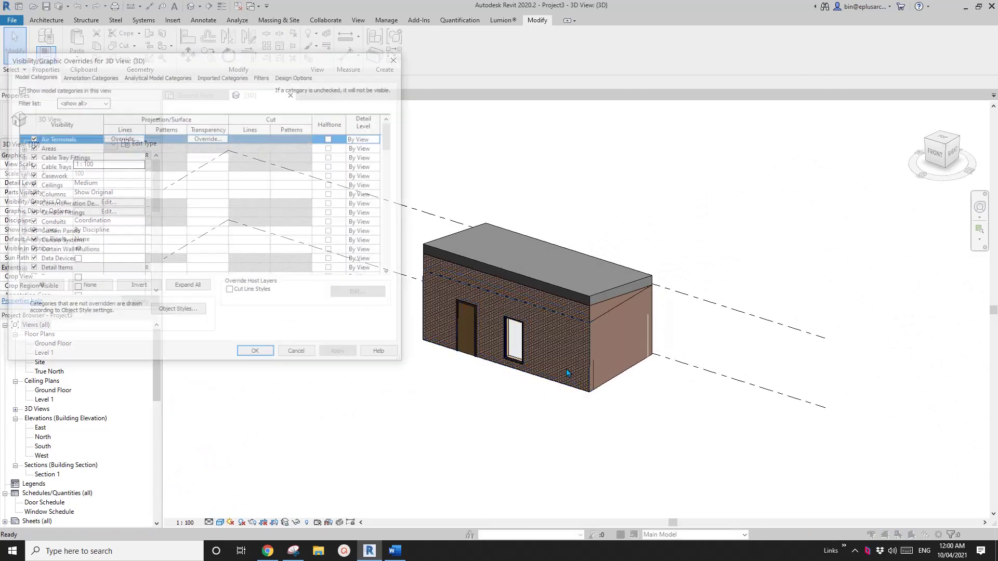
pyautogui.press('Escape')
pyautogui.moveTo(538, 335); pyautogui.dragTo(631, 363, button='middle')
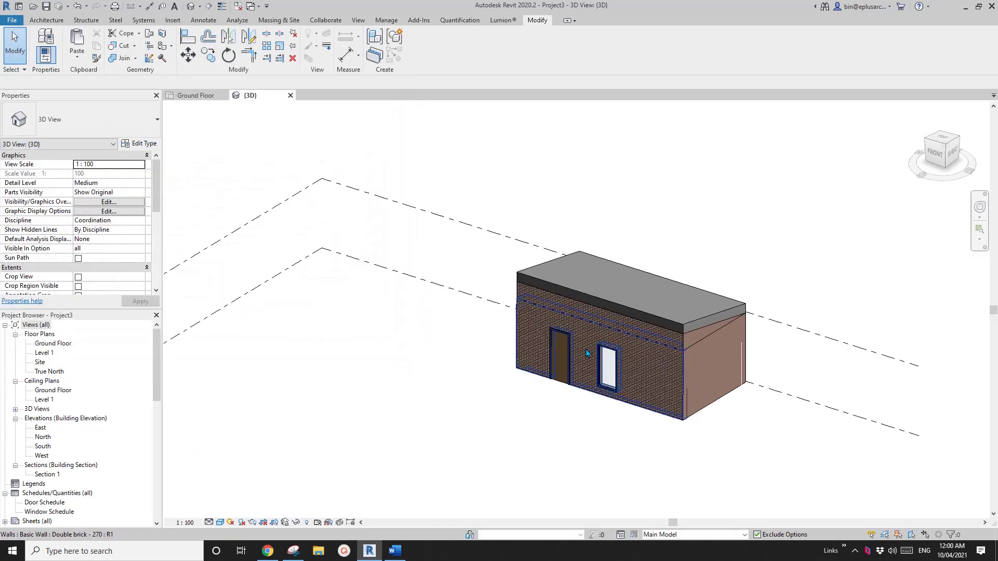
pyautogui.press('v')
pyautogui.press('v')
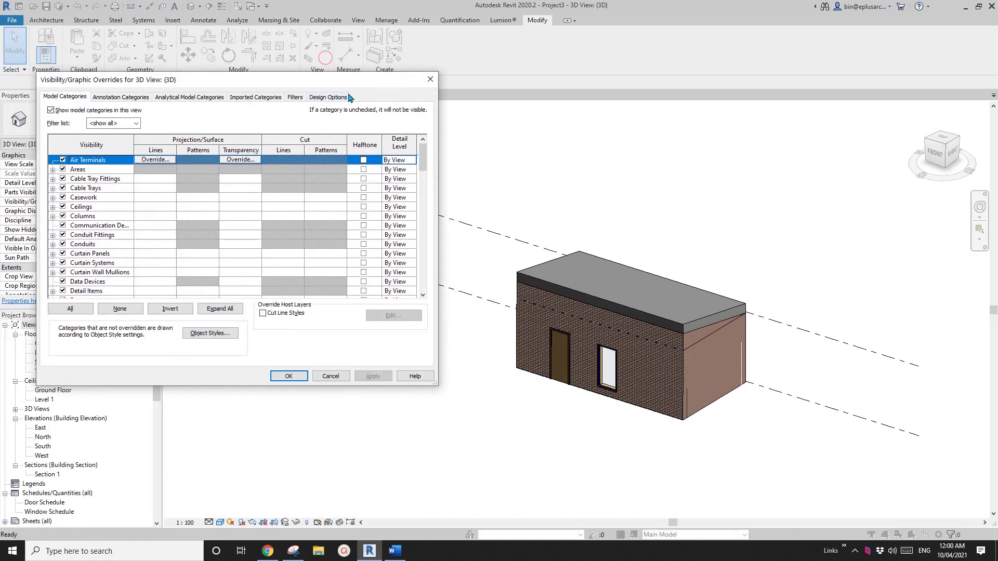
pyautogui.click(430, 79)
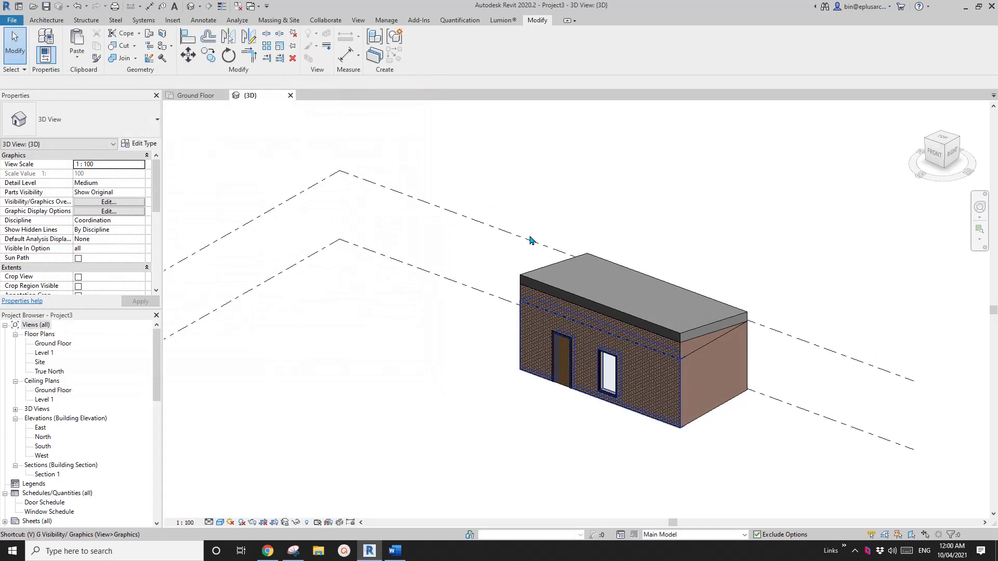
# - In the 3D view's visibility overrides, set the Roof Options design option set to Hip Roof (primary) and apply it
pyautogui.press('g')
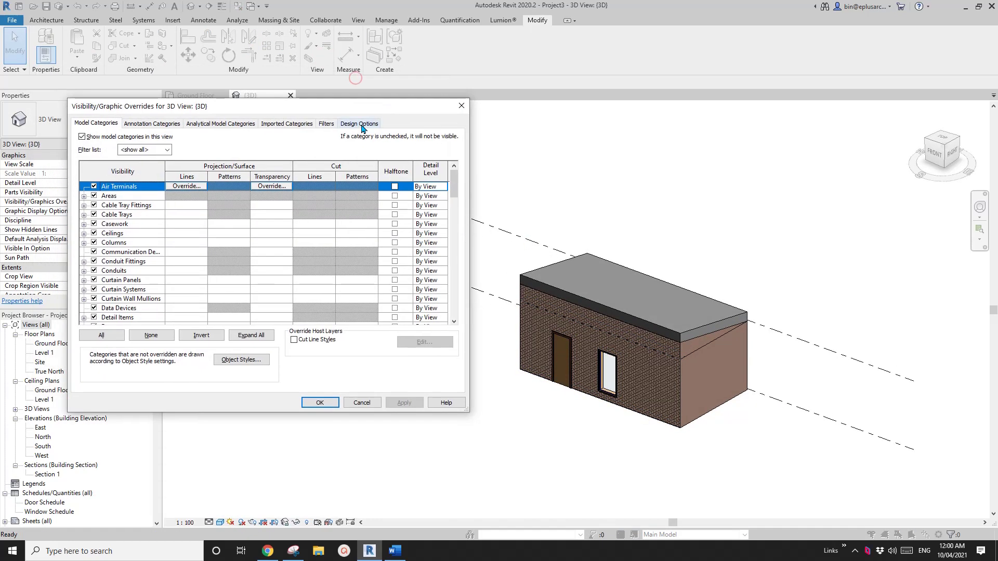
pyautogui.click(361, 125)
pyautogui.moveTo(366, 108); pyautogui.dragTo(346, 98)
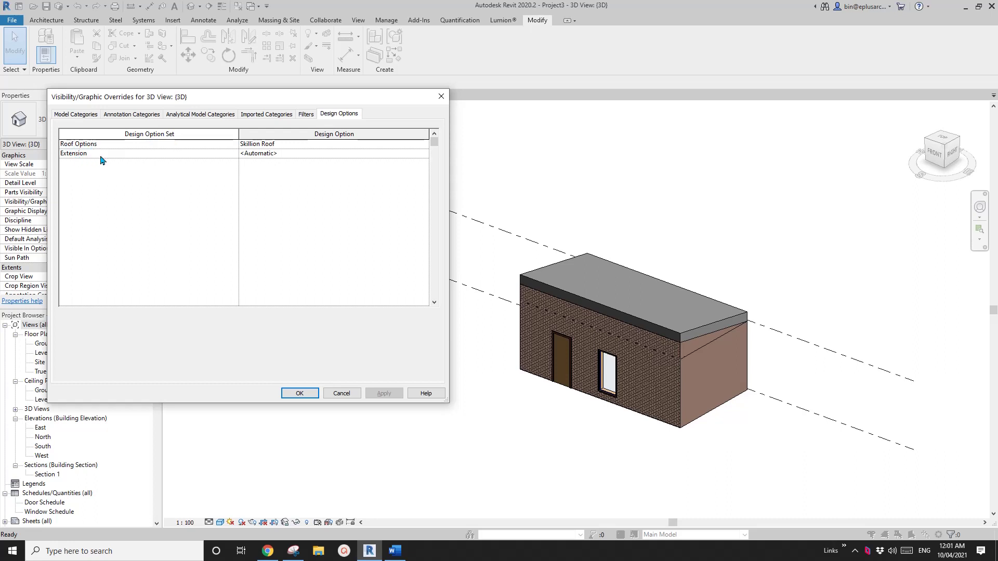
pyautogui.click(358, 145)
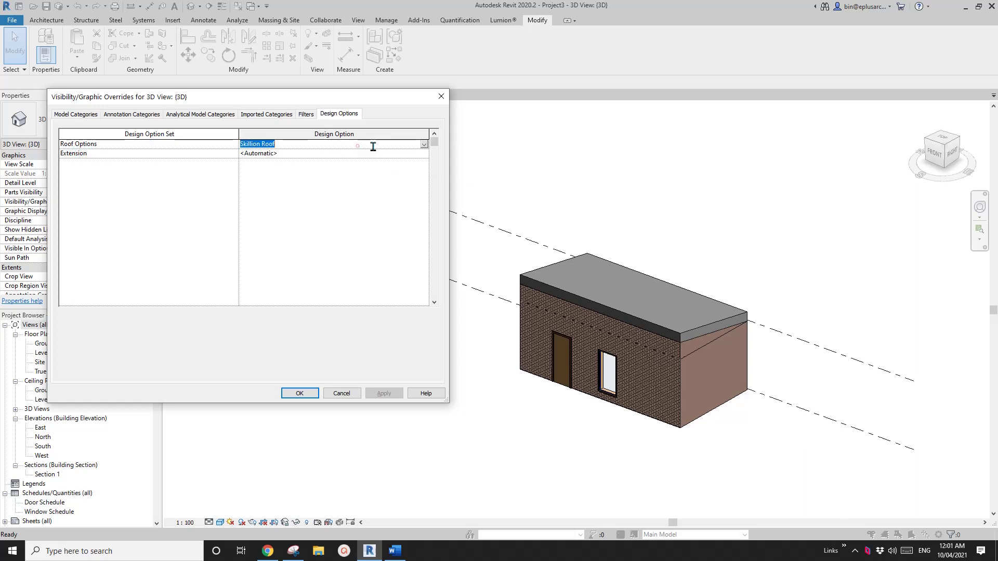
pyautogui.click(424, 145)
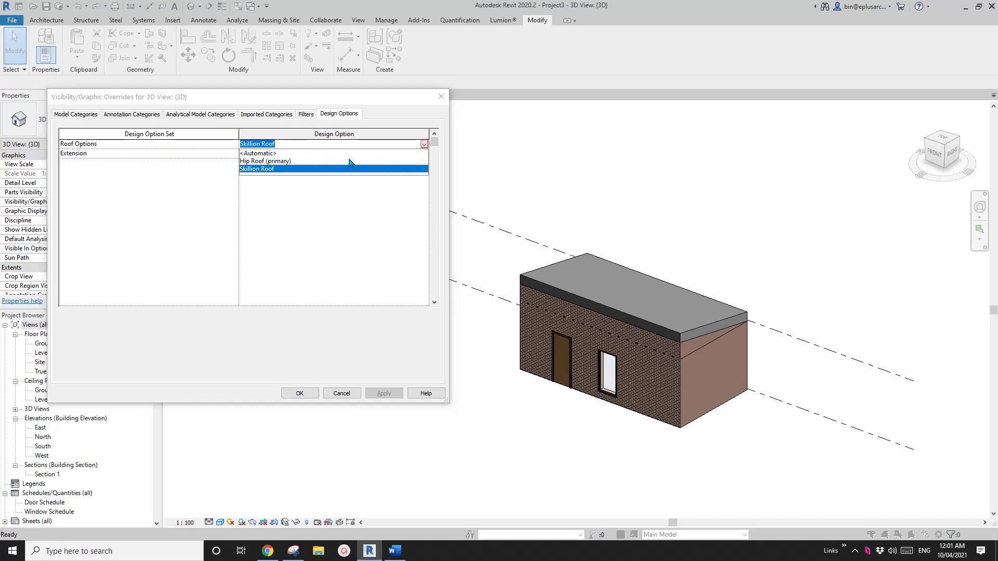
pyautogui.click(264, 161)
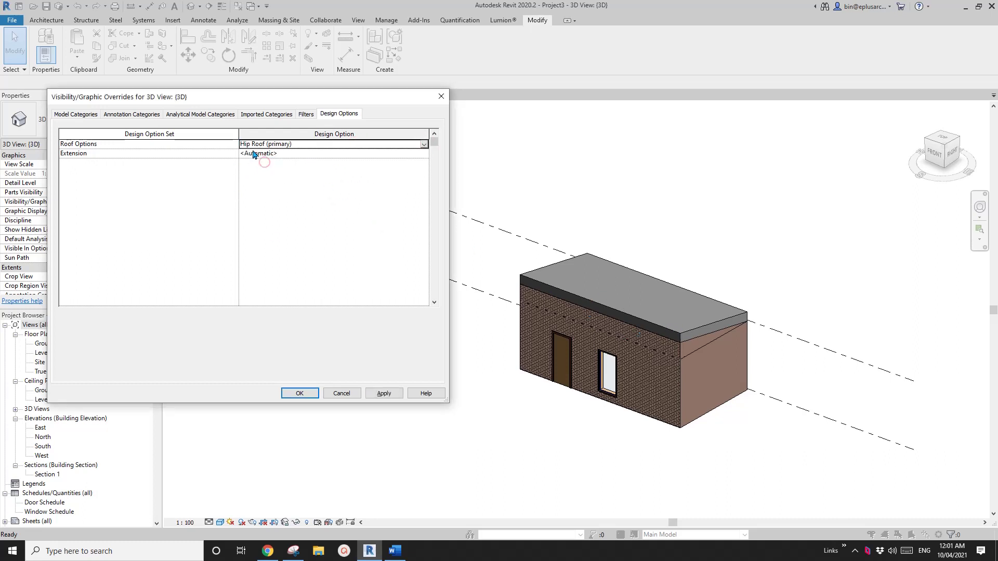
pyautogui.click(384, 394)
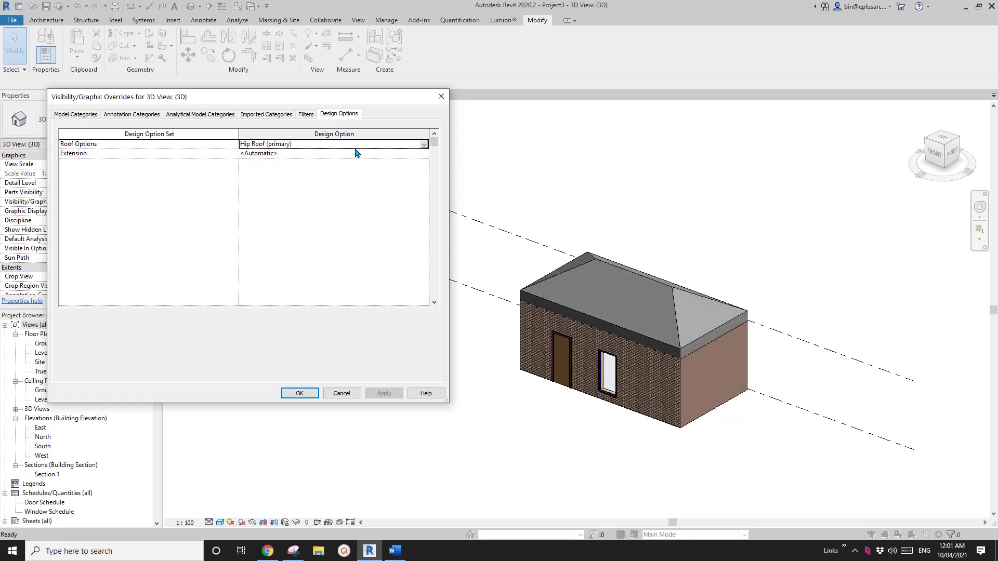
# - Set the Extension design option set to None (primary) and apply it to the 3D view
pyautogui.click(379, 152)
pyautogui.click(424, 155)
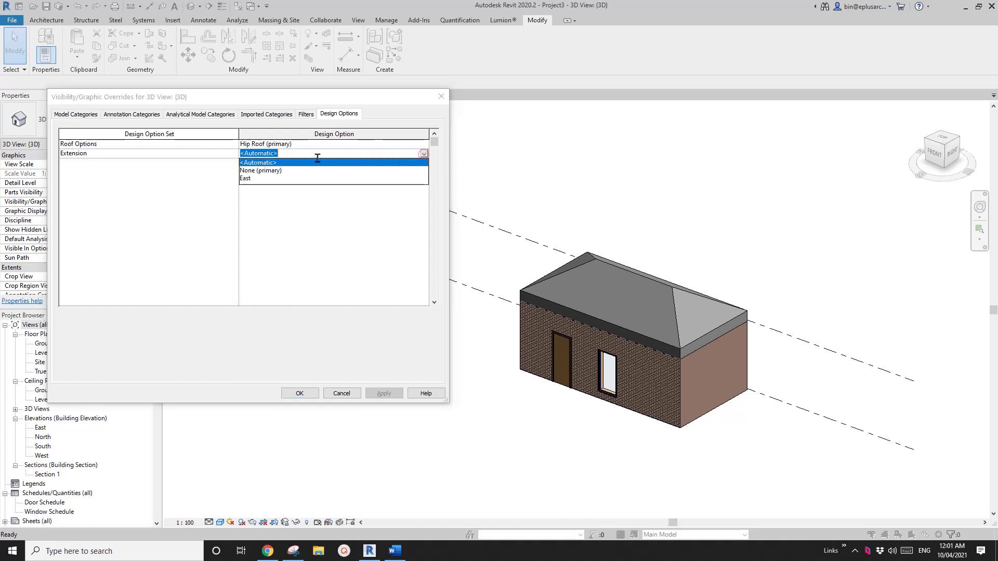
pyautogui.click(265, 172)
pyautogui.click(385, 394)
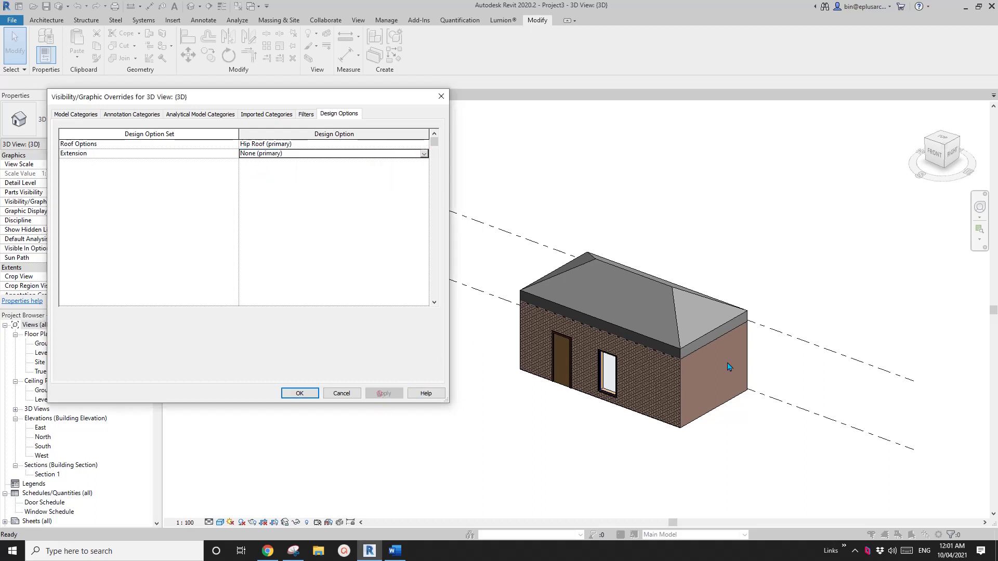
# - Switch the Extension design option set to East, apply it, and view the building with the extension in 3D
pyautogui.click(424, 155)
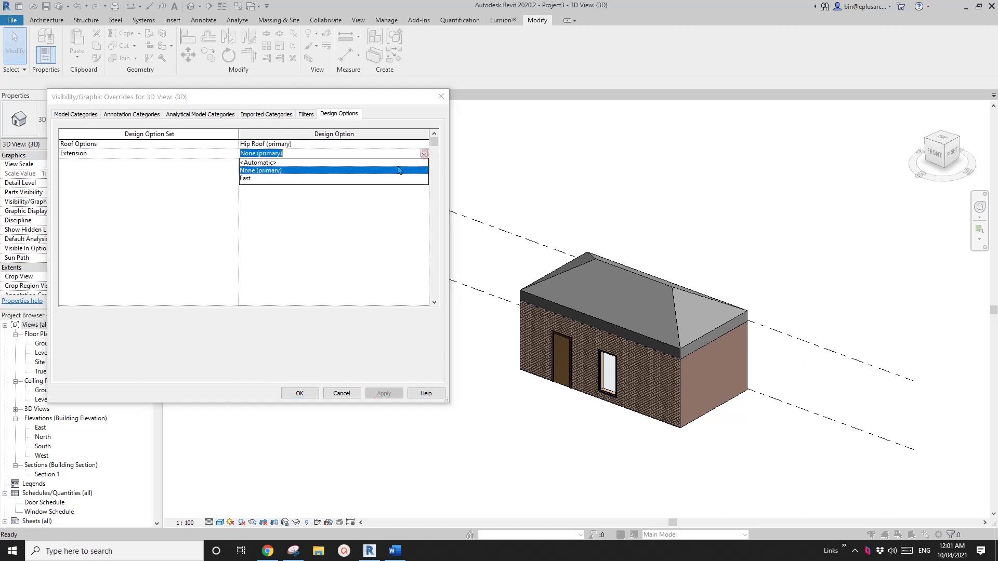
pyautogui.click(254, 180)
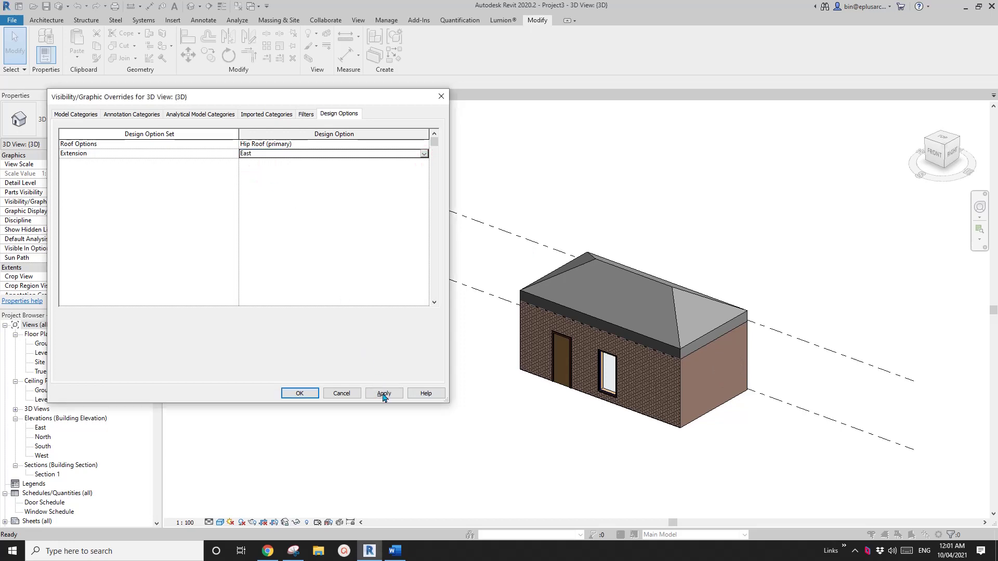
pyautogui.click(384, 393)
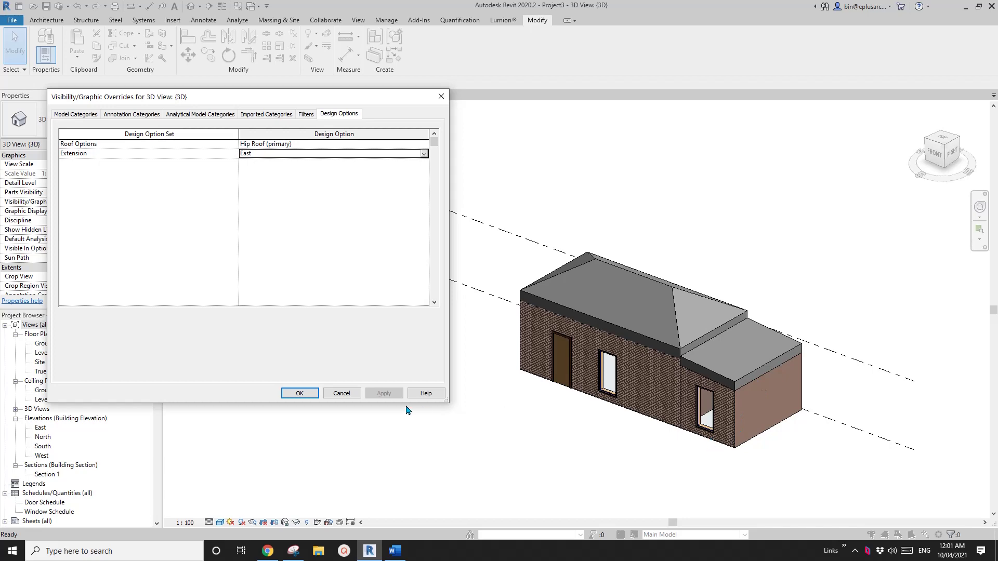
pyautogui.click(300, 394)
pyautogui.keyDown('shift'); pyautogui.moveTo(308, 392); pyautogui.dragTo(580, 403, button='middle'); pyautogui.keyUp('shift')
pyautogui.scroll(-1, 711, 443)
pyautogui.moveTo(580, 403); pyautogui.dragTo(540, 381, button='middle')
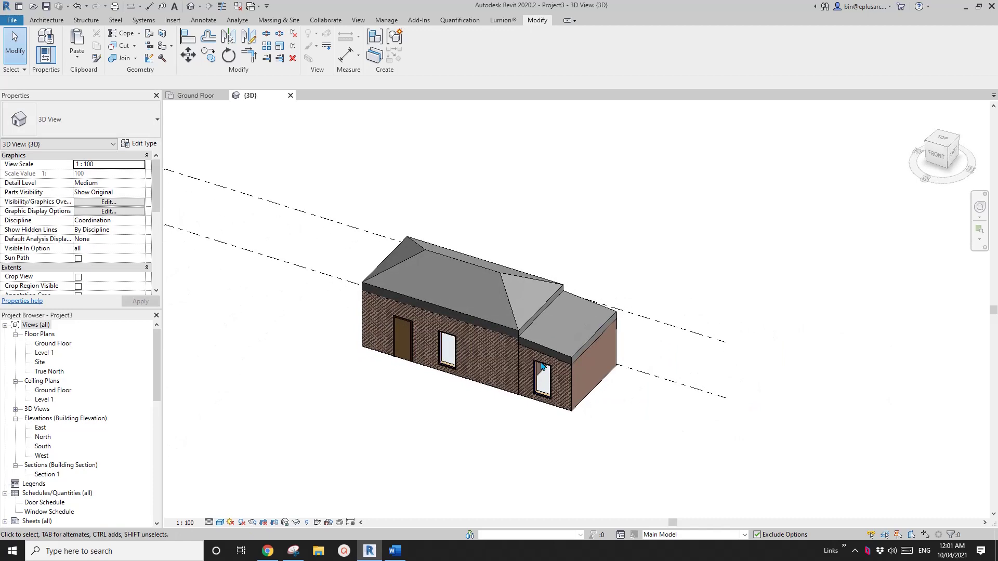
# - Close all views of Project3 without saving the changes
pyautogui.click(290, 96)
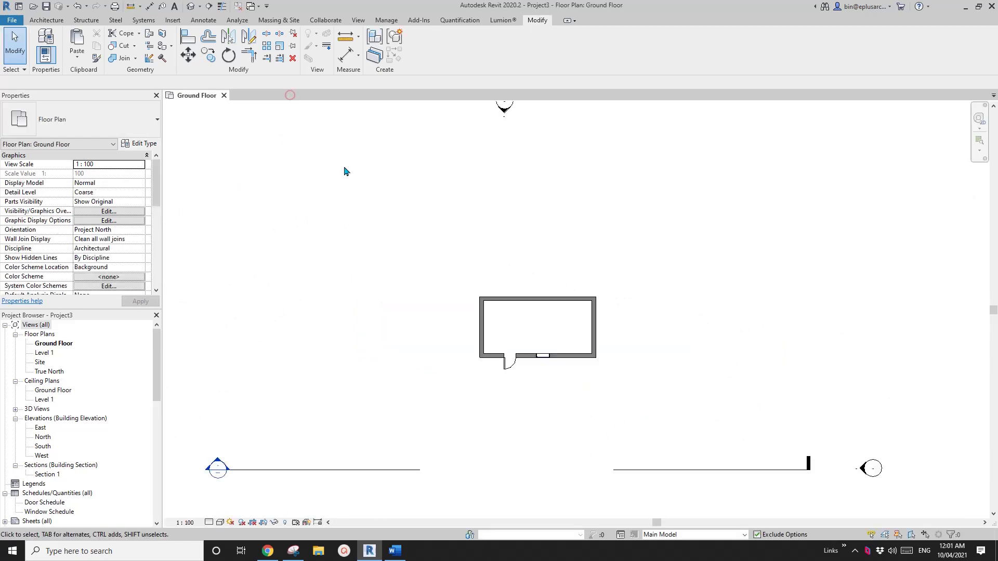
pyautogui.click(224, 95)
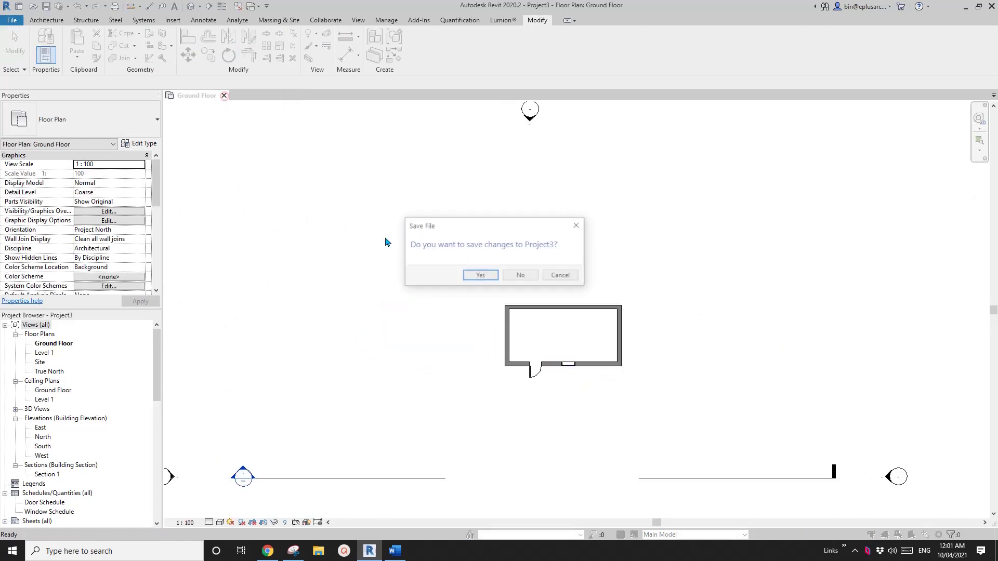
pyautogui.click(530, 276)
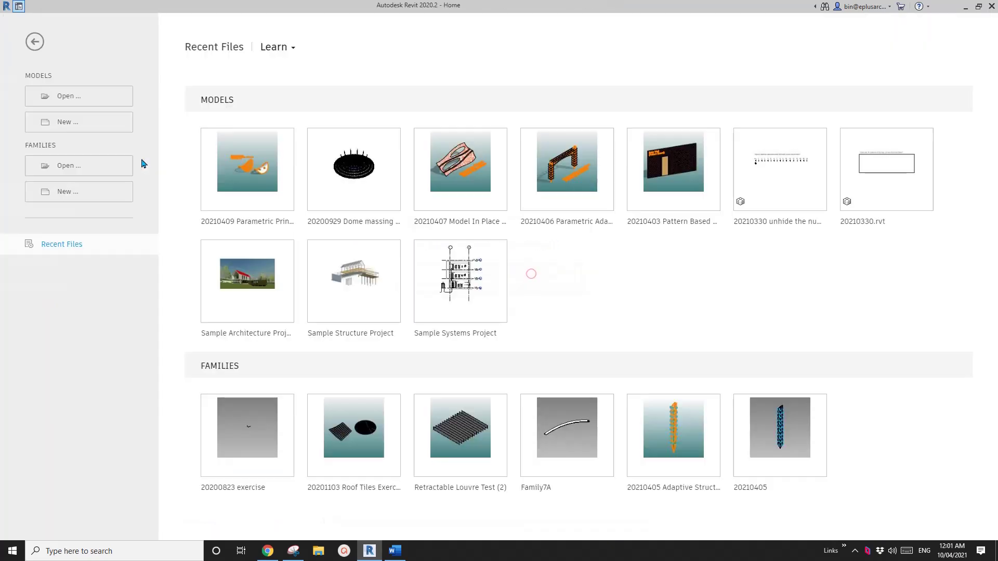
# - Create a new project from the Architectural Template
pyautogui.click(79, 122)
pyautogui.click(289, 311)
pyautogui.click(217, 334)
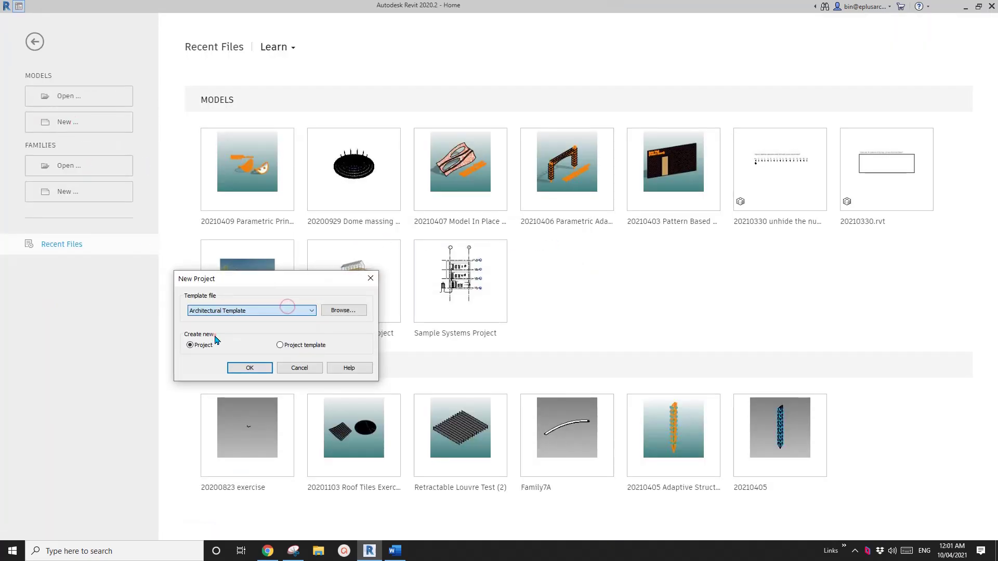
pyautogui.click(250, 367)
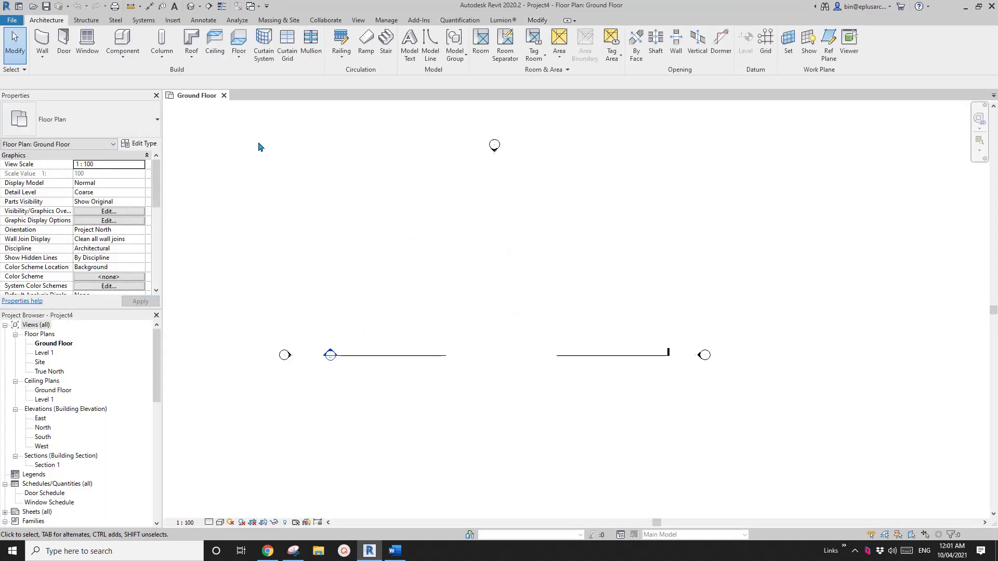
# - Draw a rectangle of Double brick - 270 walls about 9130 by 4830 mm on the Ground Floor plan
pyautogui.press('w')
pyautogui.press('a')
pyautogui.click(427, 34)
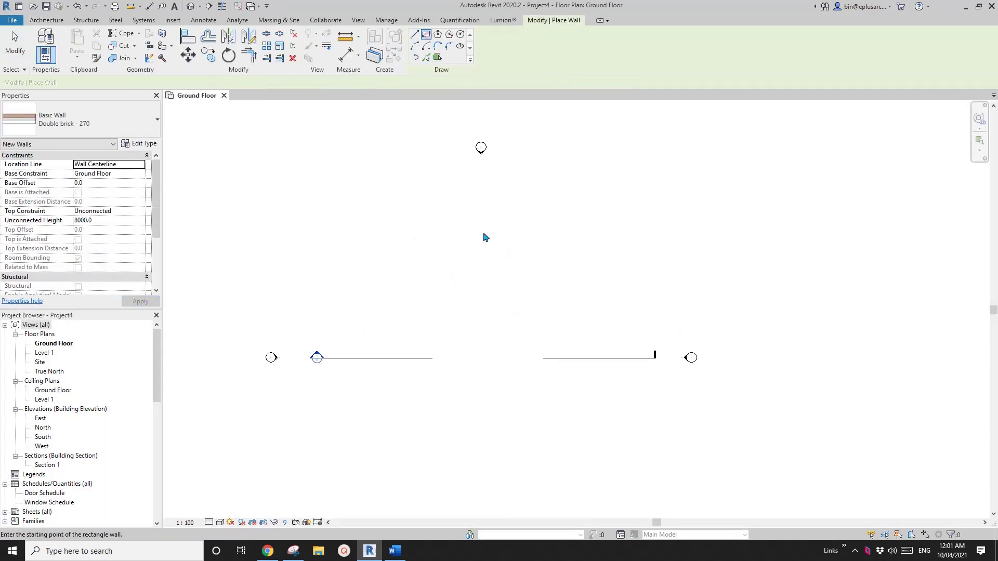
pyautogui.click(451, 252)
pyautogui.click(530, 296)
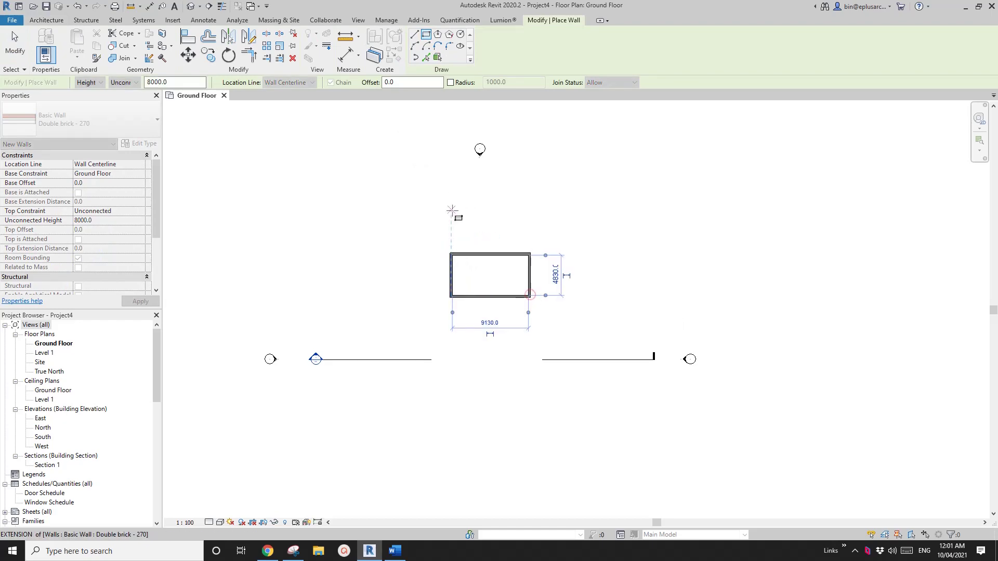
pyautogui.press('Escape')
pyautogui.press('Escape')
# - Open the default 3D view and set the elevation of Level 1 to 3000 mm
pyautogui.click(191, 6)
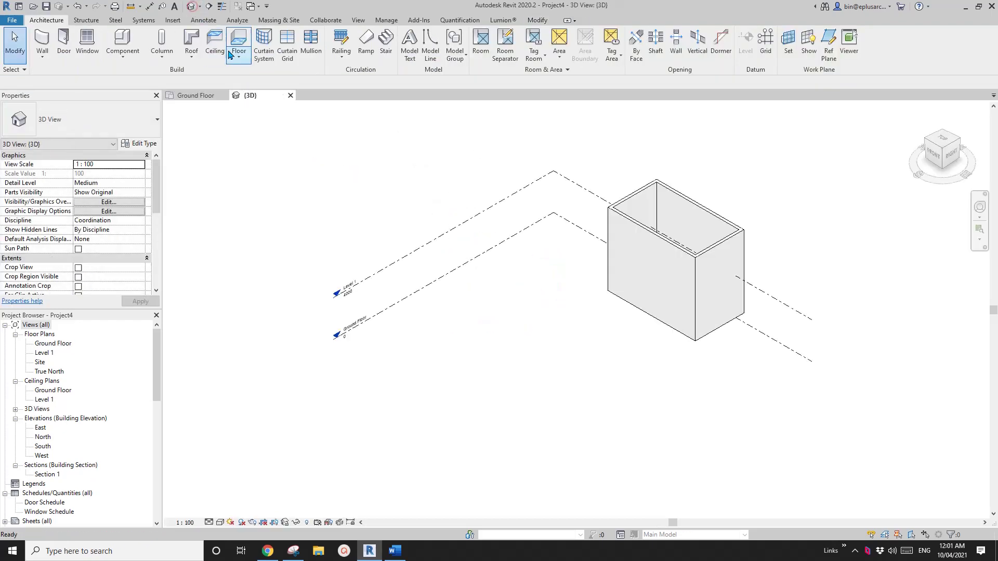
pyautogui.click(345, 279)
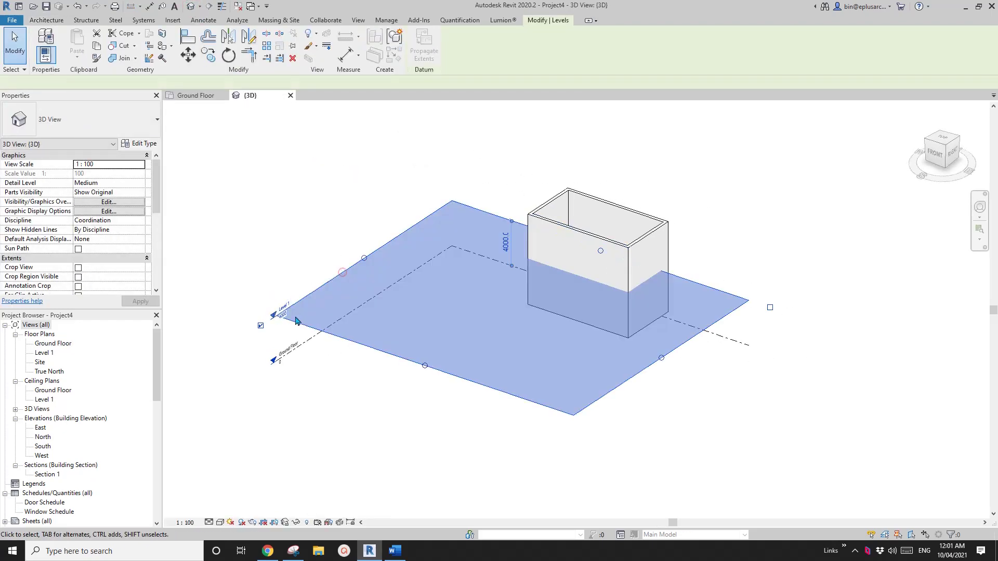
pyautogui.scroll(2, 290, 316)
pyautogui.click(277, 317)
pyautogui.write('3000')
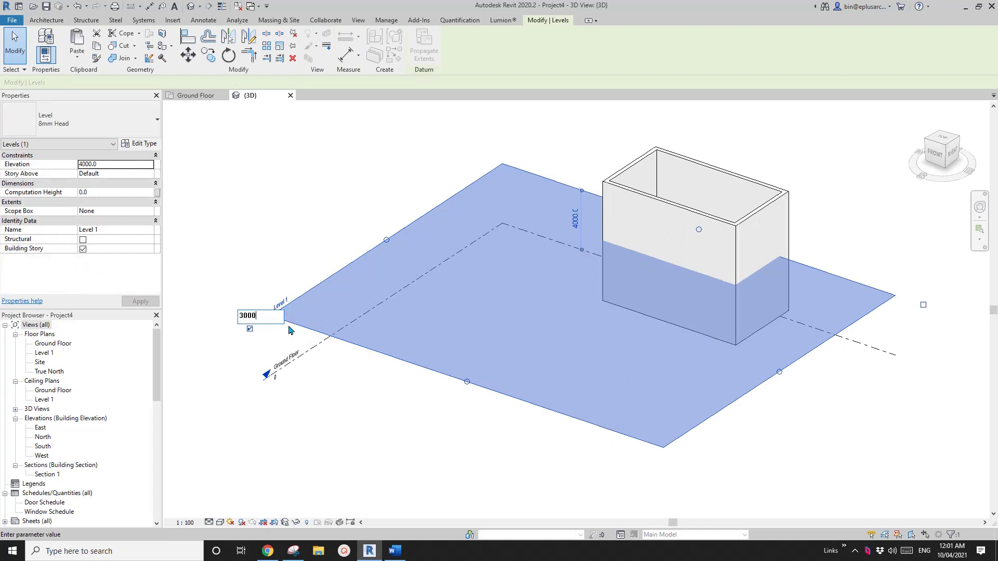
pyautogui.click(309, 229)
pyautogui.moveTo(670, 295); pyautogui.dragTo(528, 307, button='middle')
pyautogui.scroll(2, 626, 267)
pyautogui.press('Escape')
# - Select the chain of four walls and set their top constraint to Up to level: Level 1
pyautogui.press('Tab')
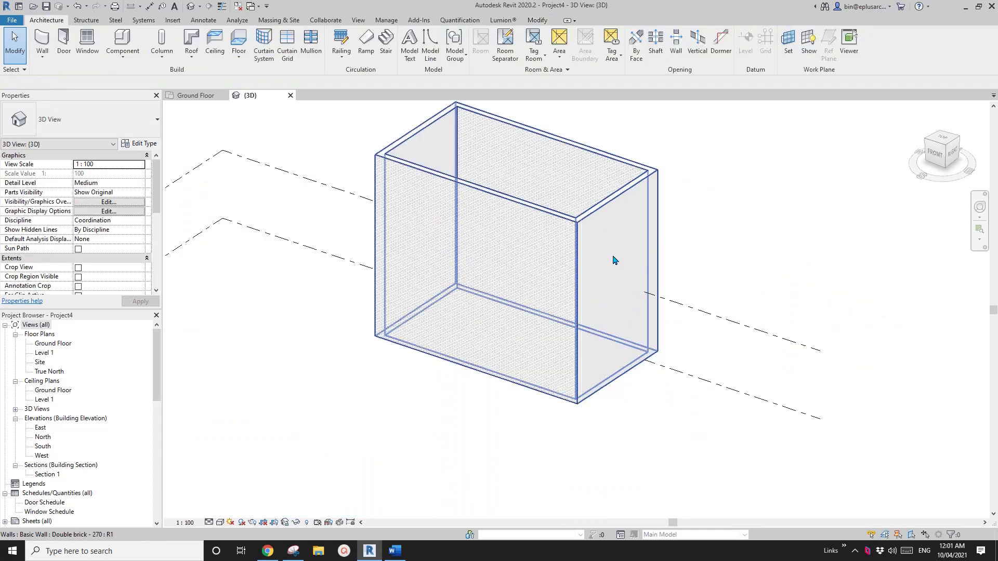
pyautogui.press('Tab')
pyautogui.click(613, 260)
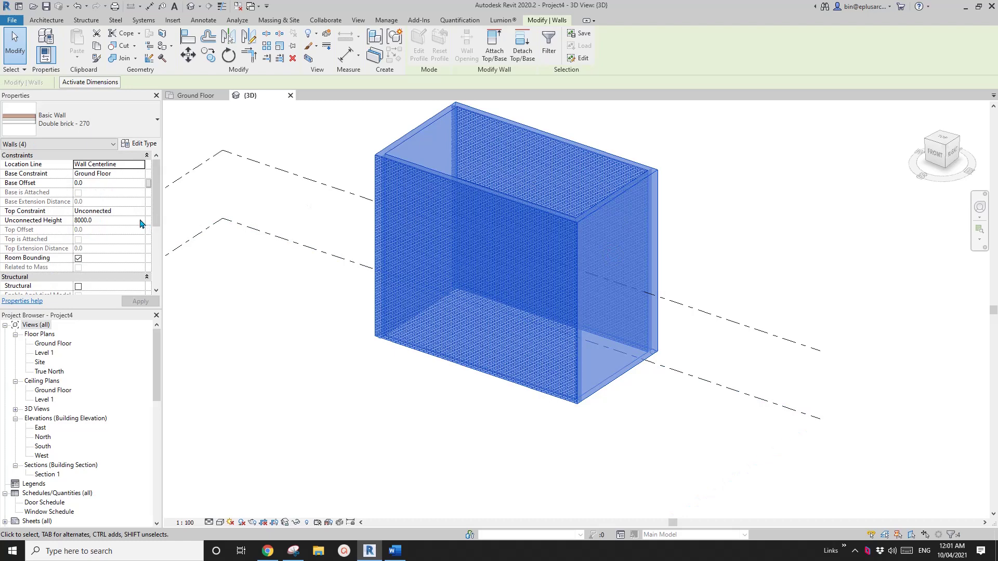
pyautogui.click(140, 211)
pyautogui.click(104, 234)
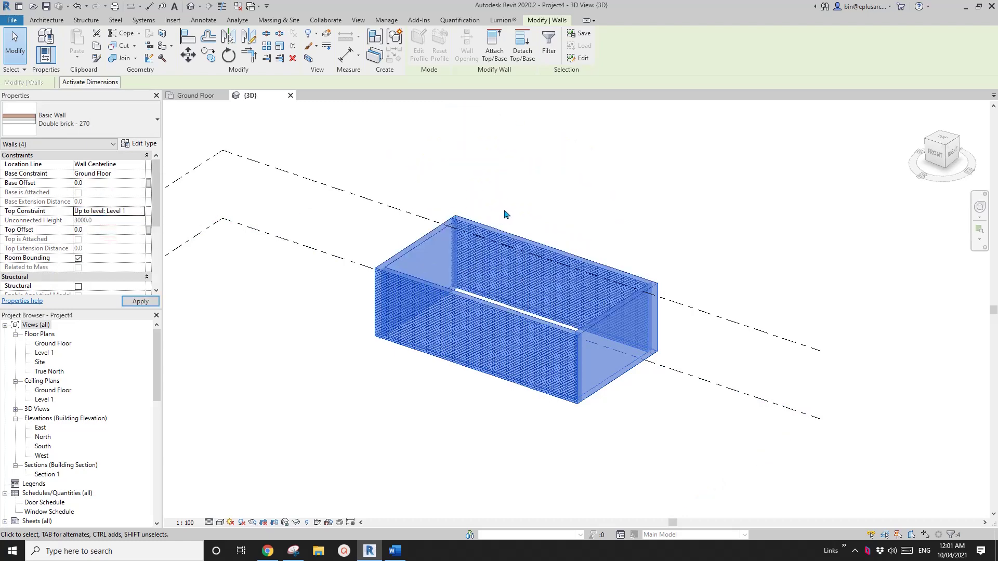
# - Move the four selected walls together toward the front-left of the model, clear of the level lines
pyautogui.keyDown('shift'); pyautogui.moveTo(504, 214); pyautogui.dragTo(527, 351, button='middle'); pyautogui.keyUp('shift')
pyautogui.moveTo(567, 360); pyautogui.dragTo(375, 425)
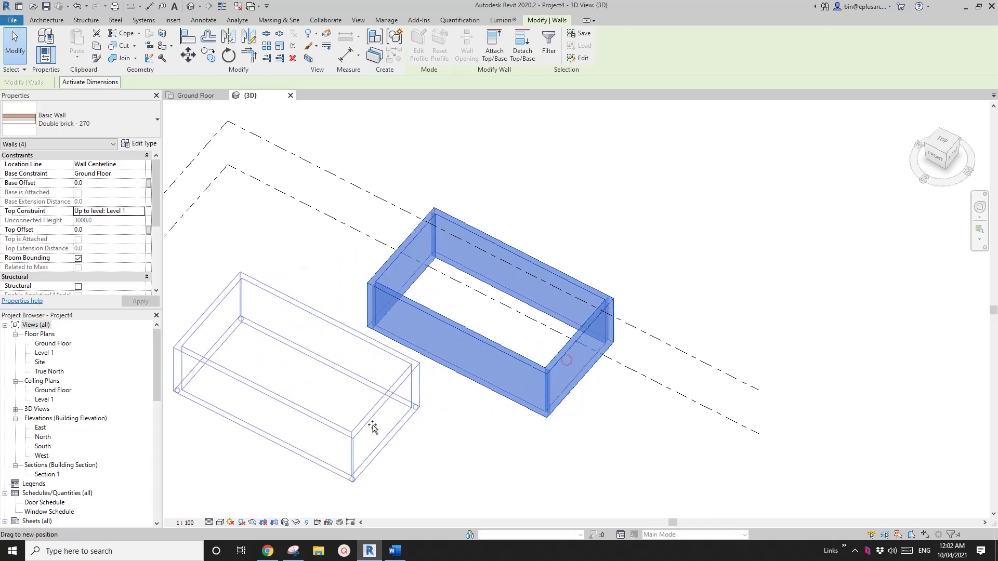
pyautogui.moveTo(273, 410); pyautogui.dragTo(488, 347, button='middle')
pyautogui.scroll(1, 460, 343)
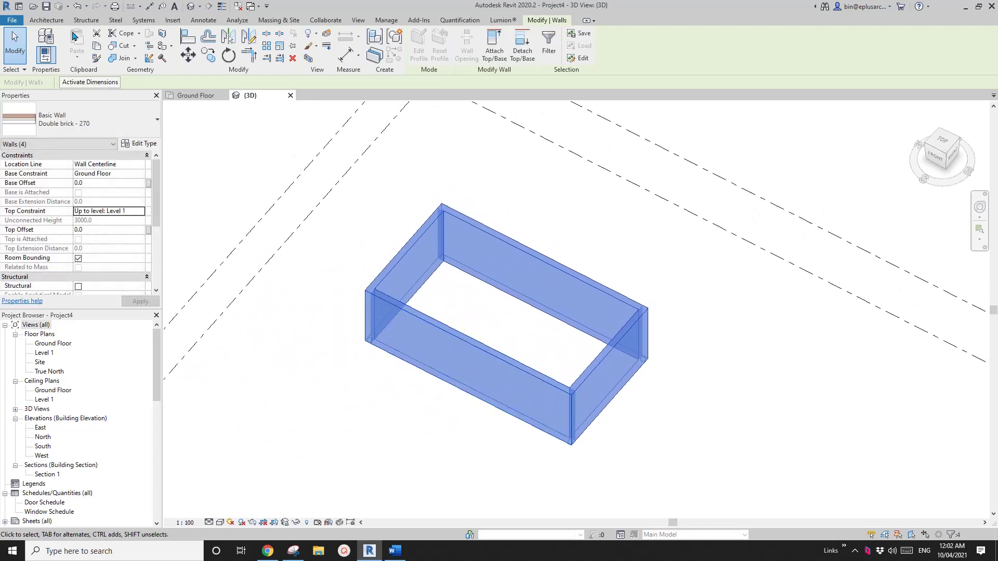
# - Create a Generic - 400mm footprint roof on Level 1 from the outline of the four walls, with every edge sloped 30° and no overhang
pyautogui.click(46, 20)
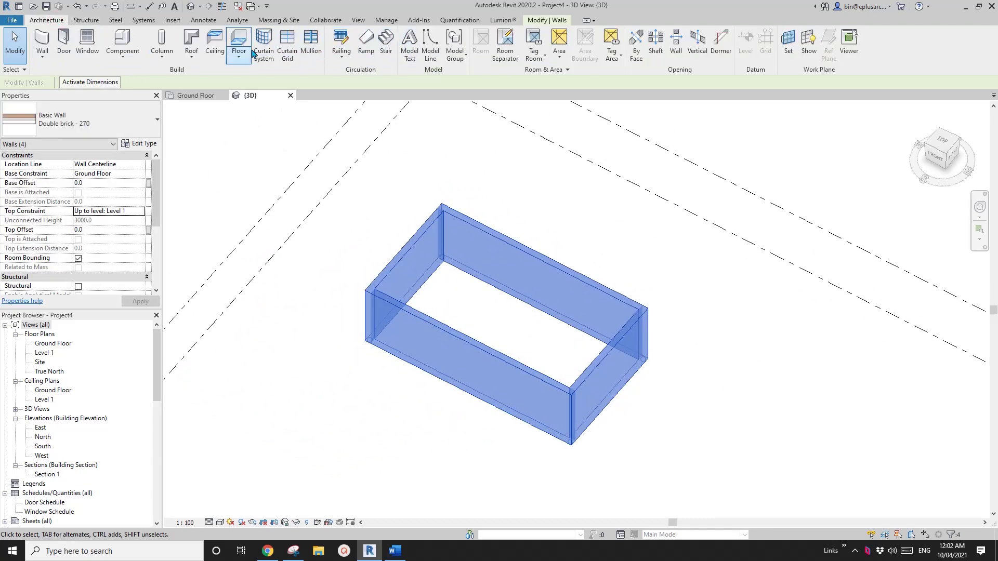
pyautogui.click(191, 37)
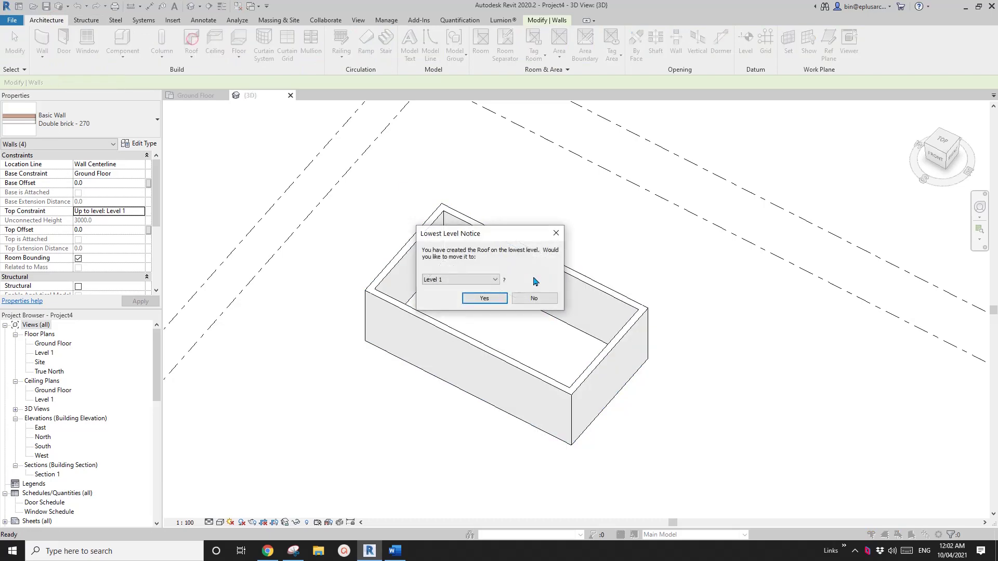
pyautogui.click(485, 298)
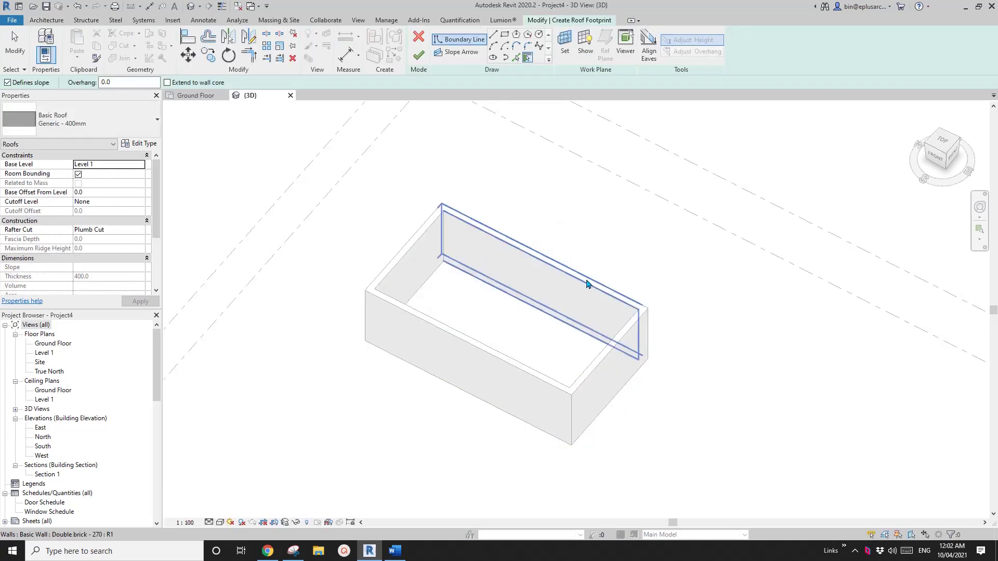
pyautogui.press('Tab')
pyautogui.click(622, 347)
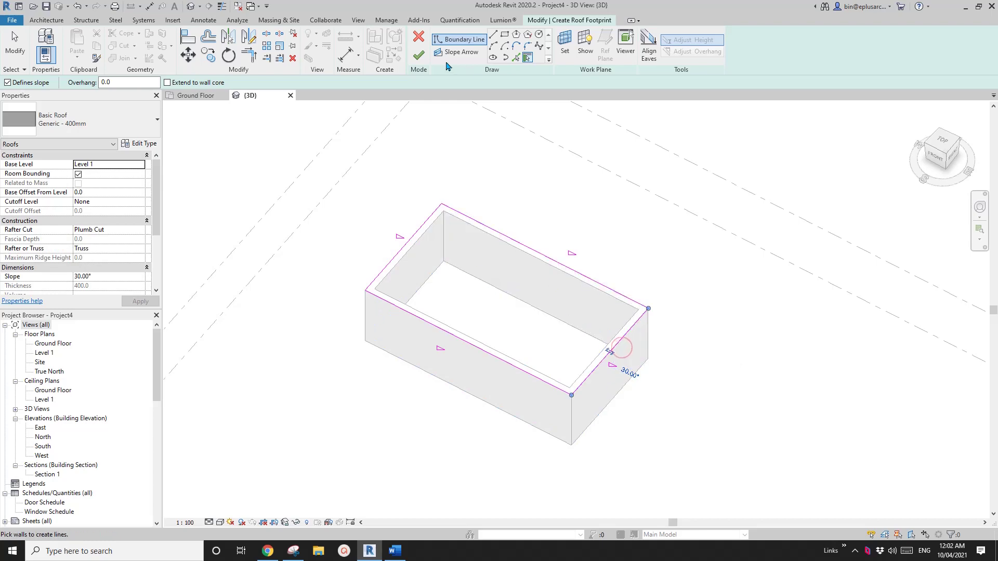
pyautogui.click(418, 55)
# - Set the 3D view's visual style to Shaded
pyautogui.keyDown('shift'); pyautogui.moveTo(597, 304); pyautogui.dragTo(588, 196, button='middle'); pyautogui.keyUp('shift')
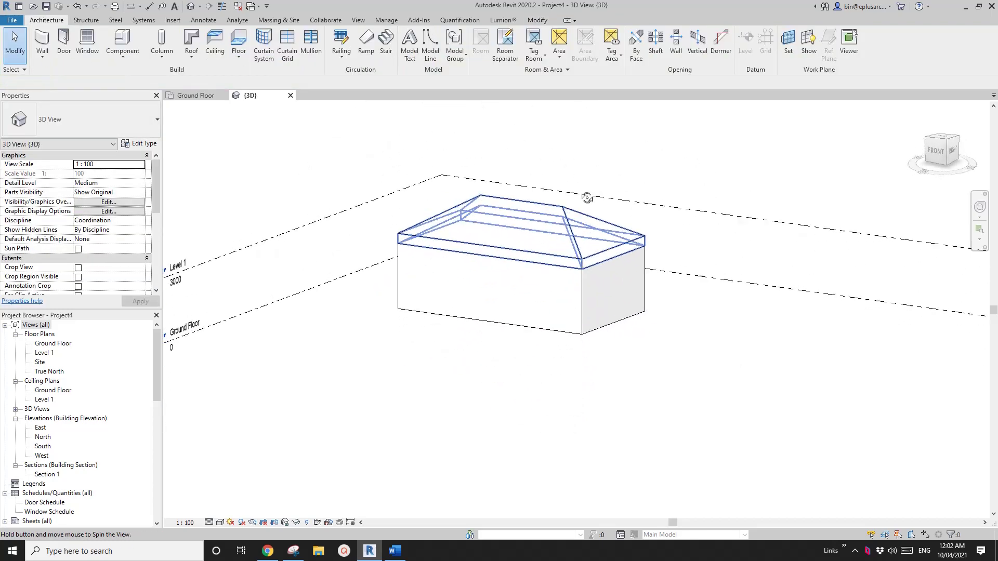
pyautogui.scroll(1, 575, 239)
pyautogui.click(537, 223)
pyautogui.moveTo(539, 229)
pyautogui.keyDown('shift'); pyautogui.mouseDown(button='middle')
pyautogui.moveTo(406, 287)
pyautogui.moveTo(592, 310)
pyautogui.moveTo(539, 343)
pyautogui.moveTo(546, 357)
pyautogui.mouseUp(button='middle'); pyautogui.keyUp('shift')
pyautogui.press('Escape')
pyautogui.press('s')
pyautogui.press('d')
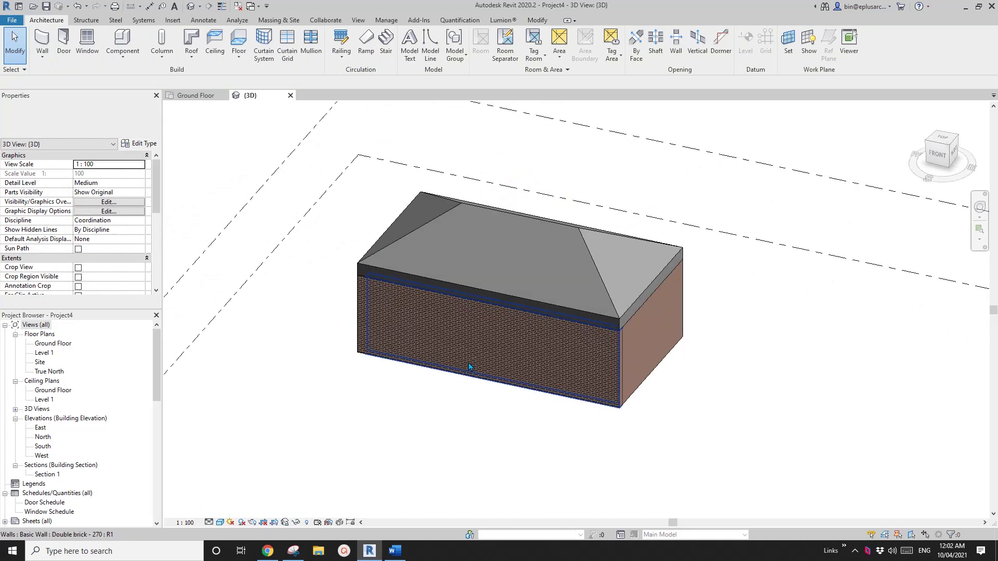
# - Place a 0813 x 2134mm M_Single-Flush door about 1600 mm from the front wall's left end and a 0915 x 1830mm M_Fixed window to its right
pyautogui.press('d')
pyautogui.press('r')
pyautogui.click(421, 362)
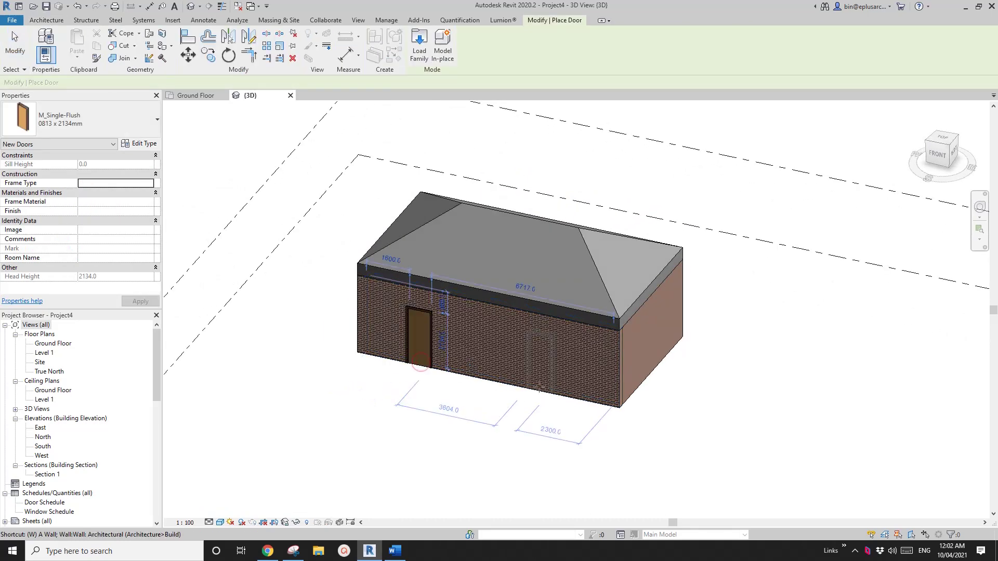
pyautogui.press('w')
pyautogui.press('n')
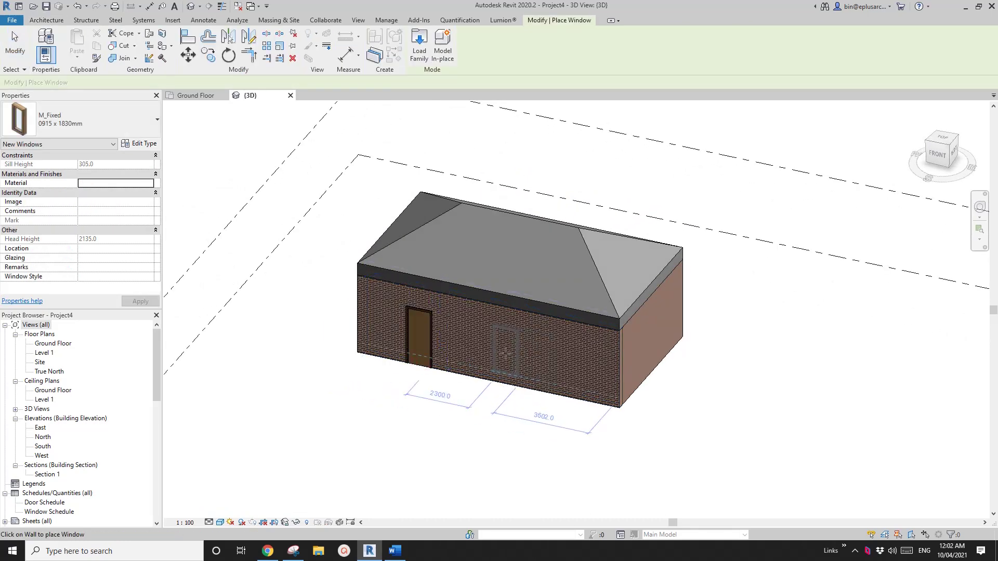
pyautogui.click(505, 353)
pyautogui.press('Escape')
pyautogui.press('Escape')
pyautogui.keyDown('shift'); pyautogui.moveTo(563, 406); pyautogui.dragTo(592, 381, button='middle'); pyautogui.keyUp('shift')
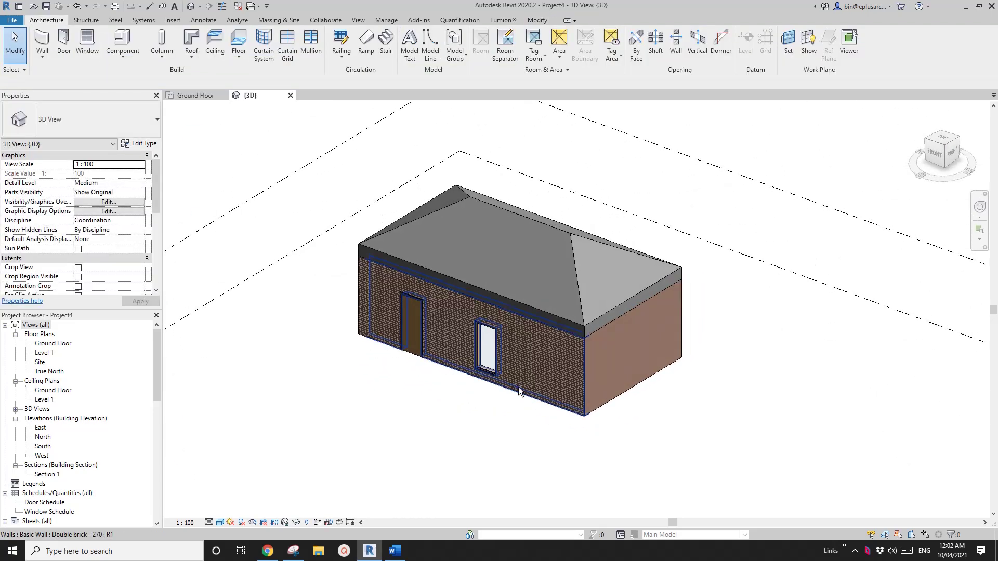
pyautogui.scroll(3, 592, 381)
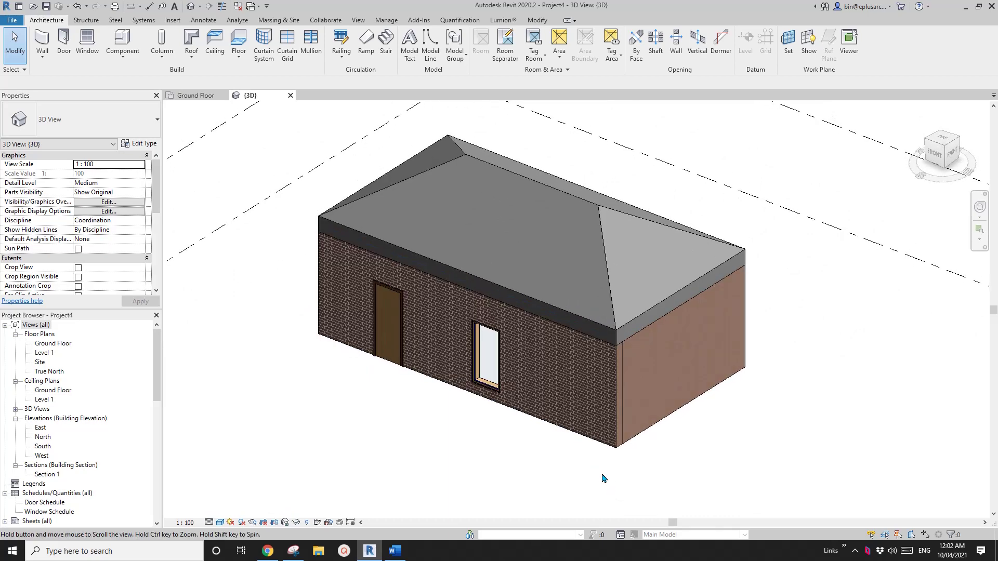
pyautogui.scroll(-1, 604, 471)
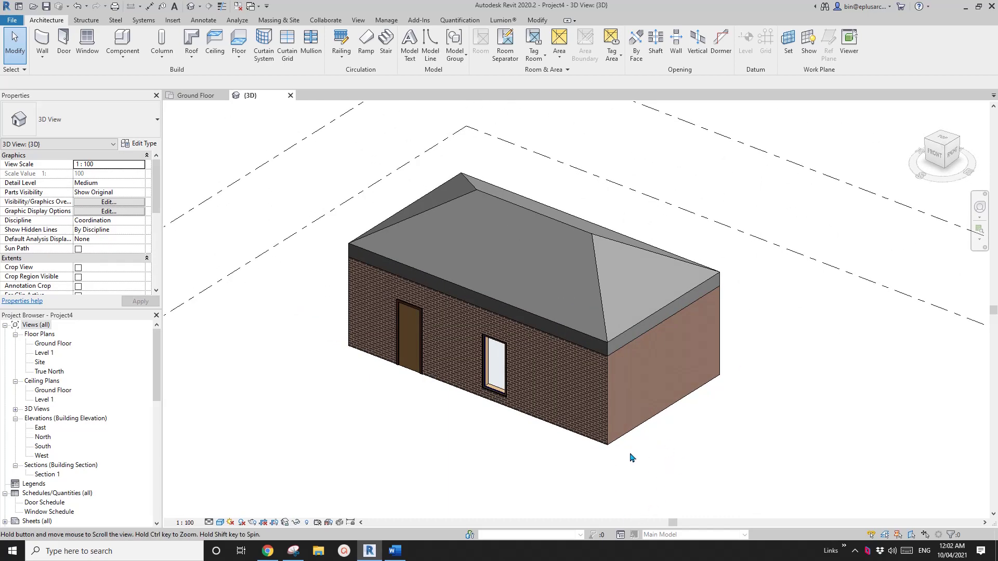
pyautogui.click(555, 274)
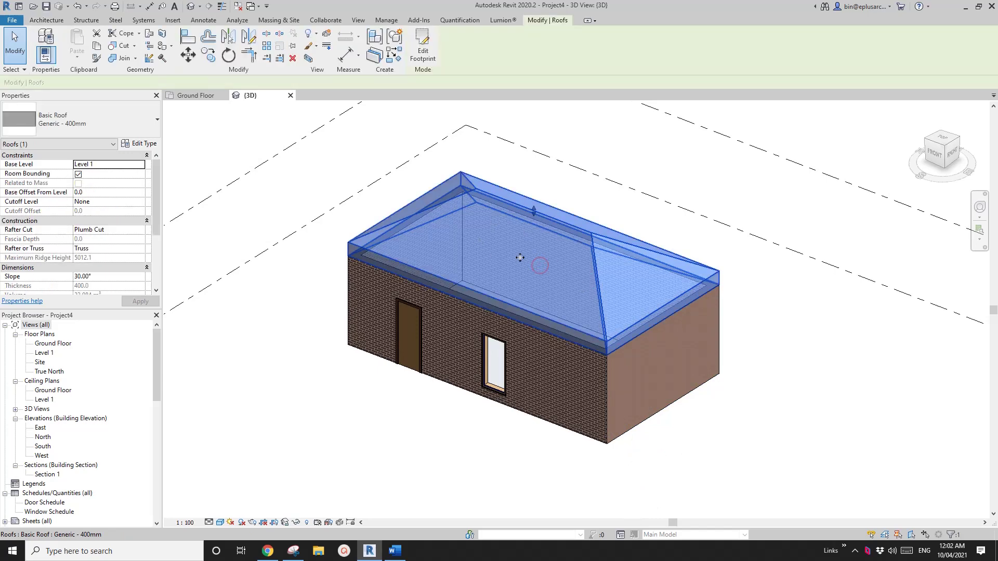
pyautogui.click(786, 381)
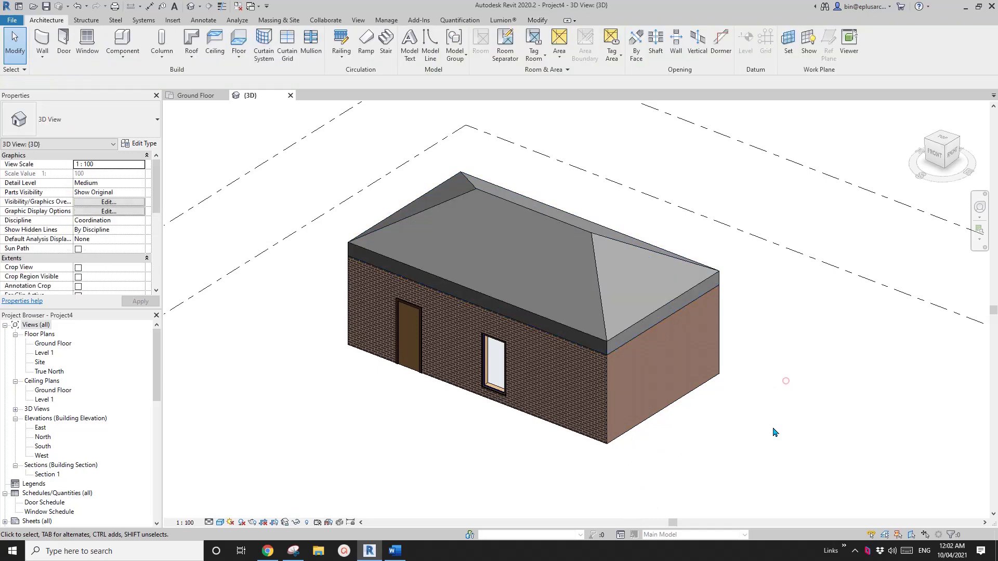
# - Create a new design option set and rename it Roof
pyautogui.click(621, 535)
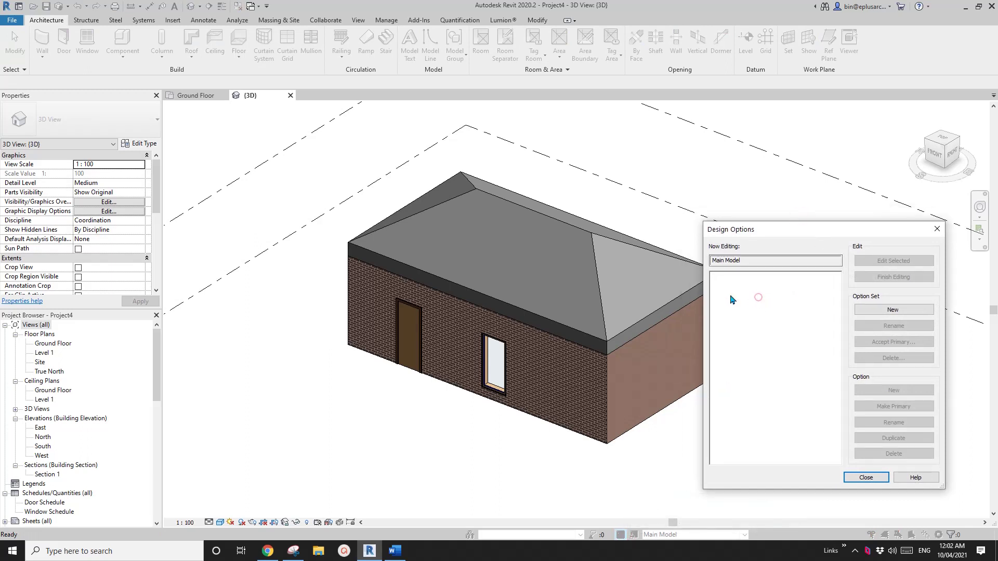
pyautogui.click(860, 312)
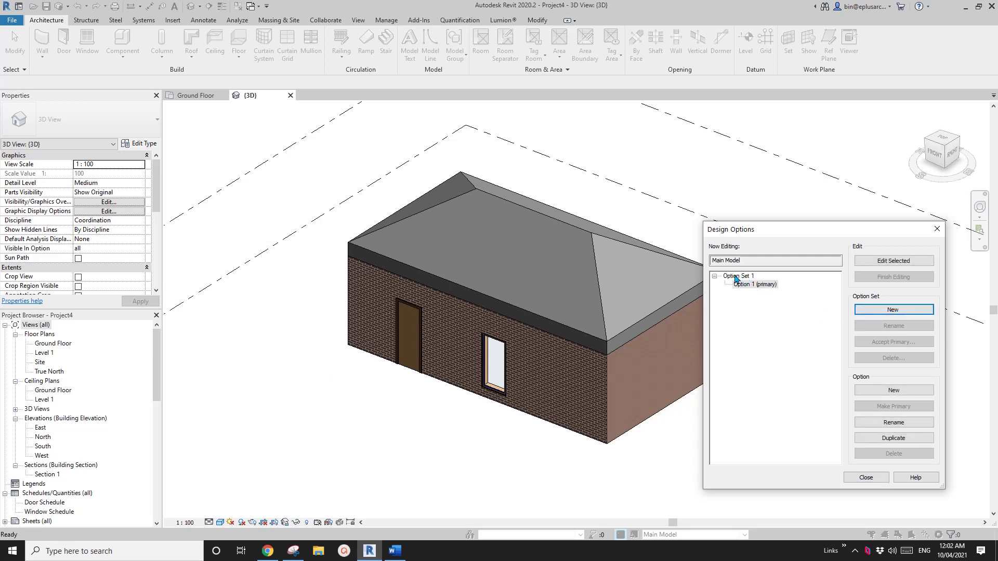
pyautogui.click(735, 277)
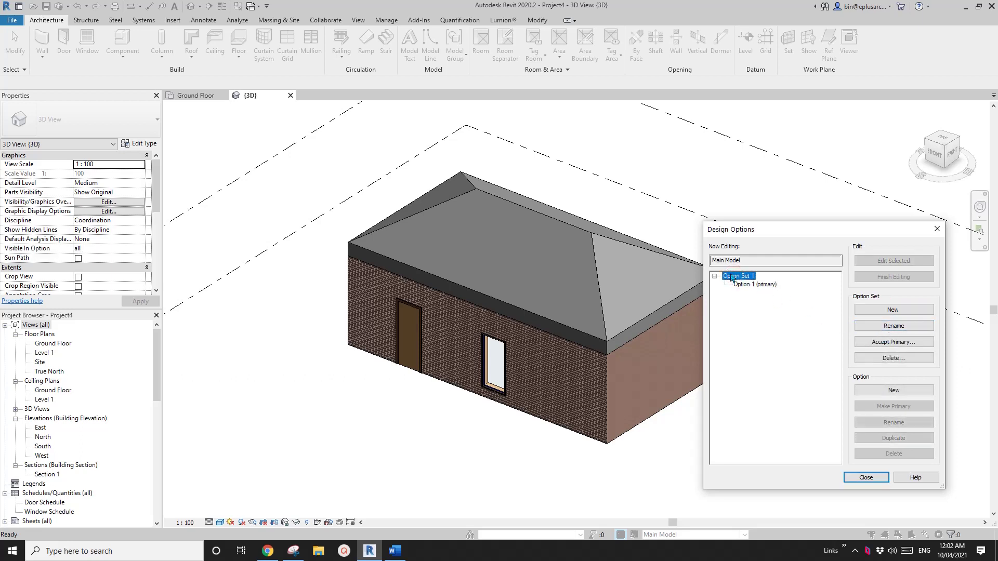
pyautogui.click(887, 326)
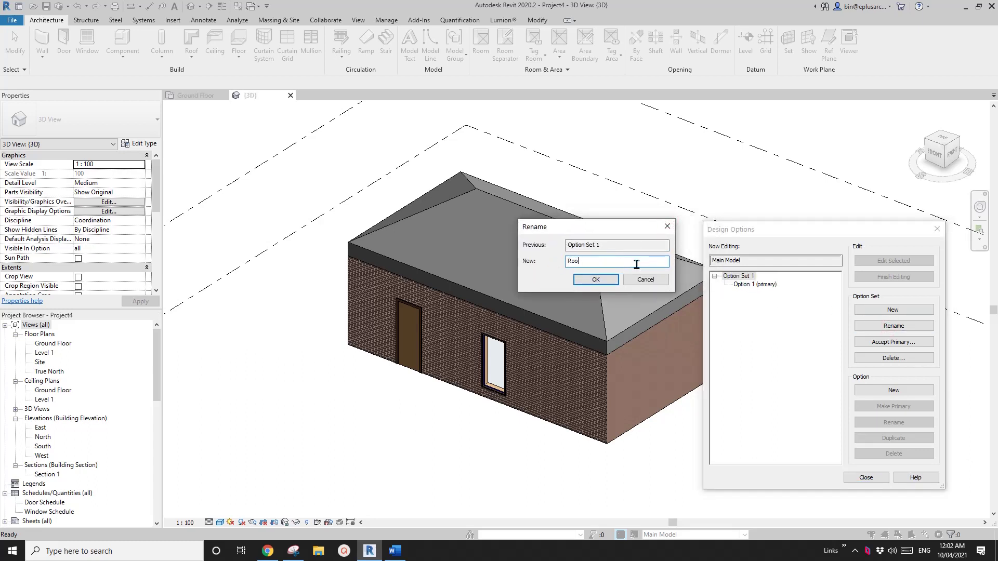
pyautogui.press('Return')
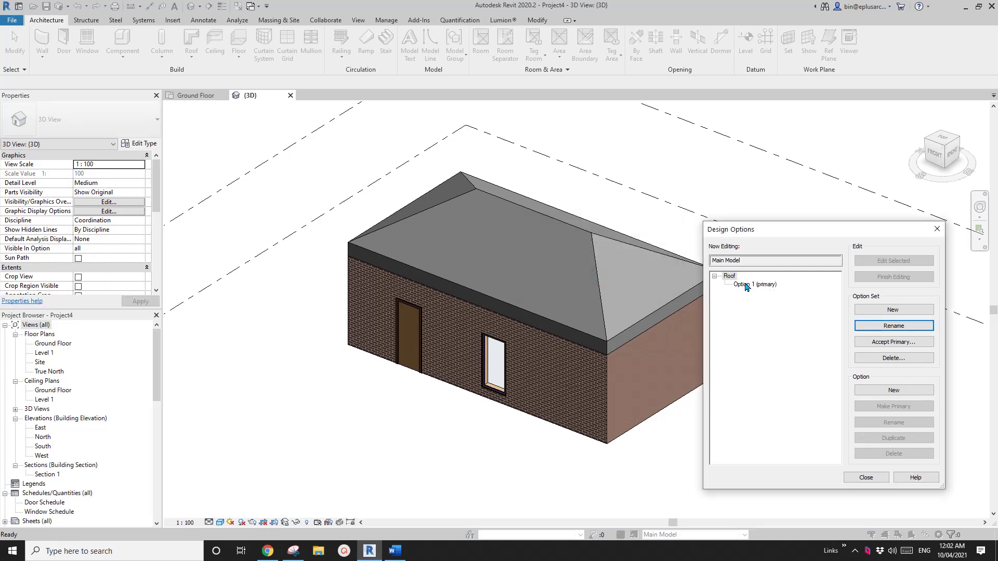
# - Rename the primary option of the Roof set as Hip Roof and close the design options manager
pyautogui.click(747, 285)
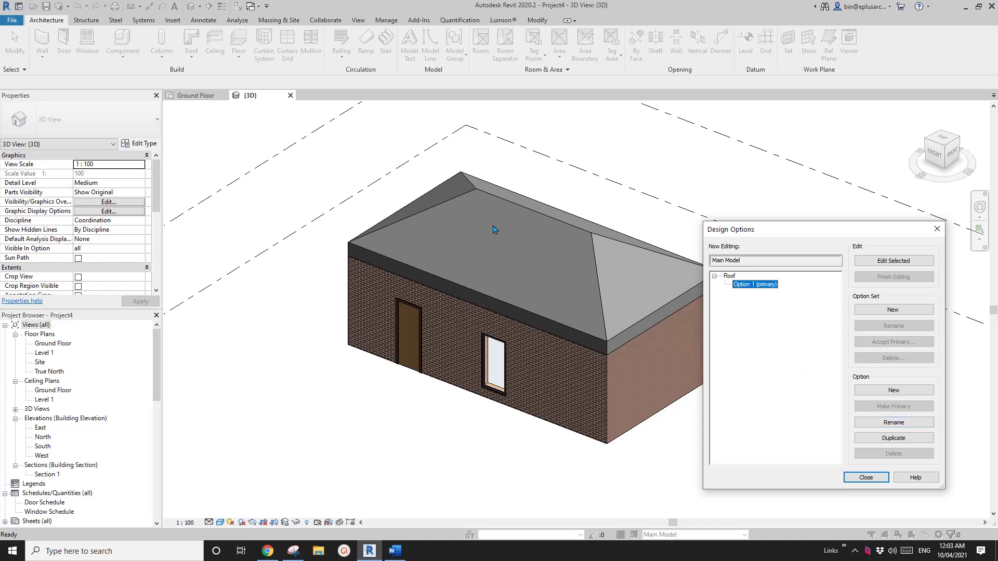
pyautogui.click(893, 421)
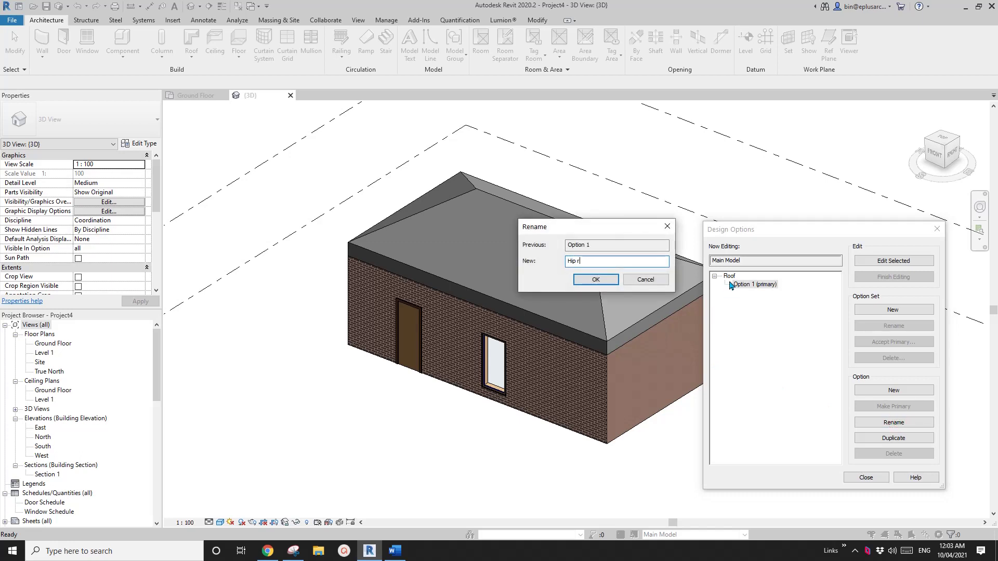
pyautogui.click(595, 280)
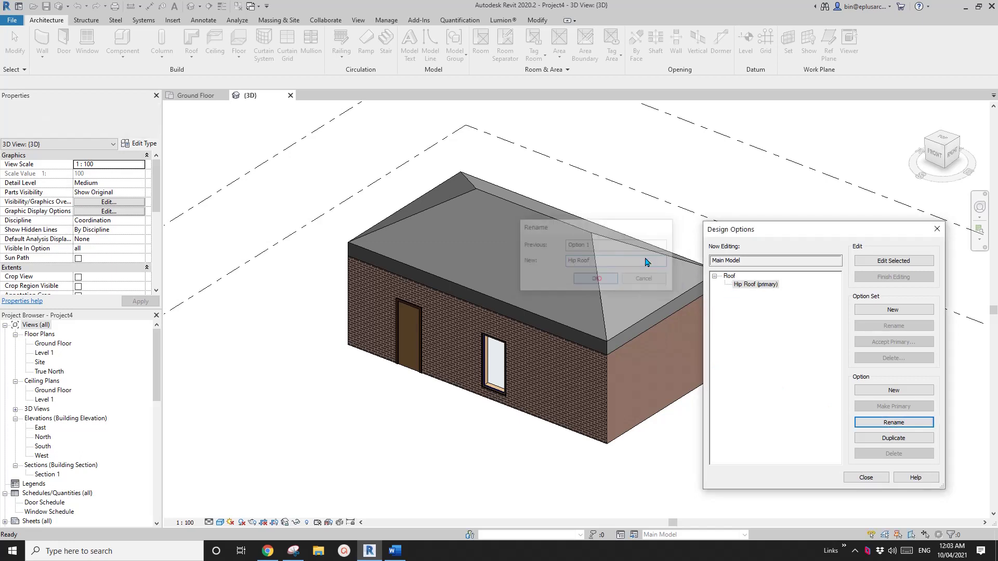
pyautogui.click(866, 477)
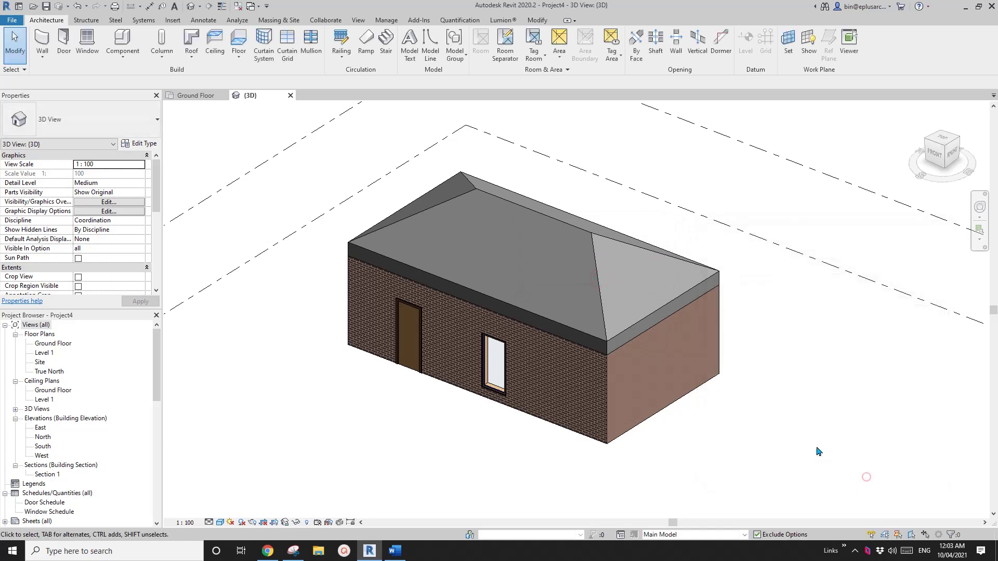
pyautogui.scroll(-1, 728, 446)
pyautogui.moveTo(725, 442); pyautogui.dragTo(661, 437, button='middle')
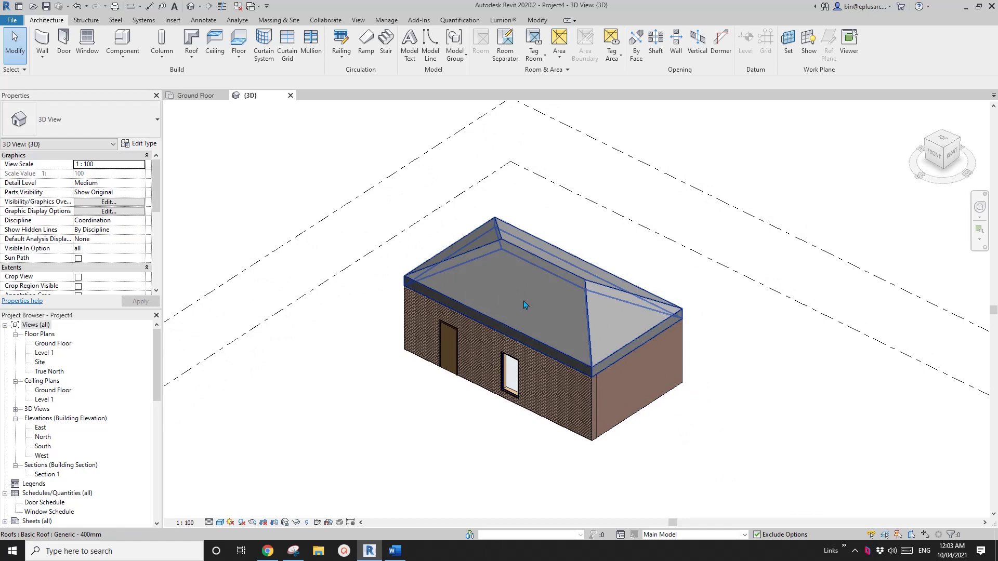
pyautogui.keyDown('shift'); pyautogui.moveTo(552, 313); pyautogui.dragTo(557, 313, button='middle'); pyautogui.keyUp('shift')
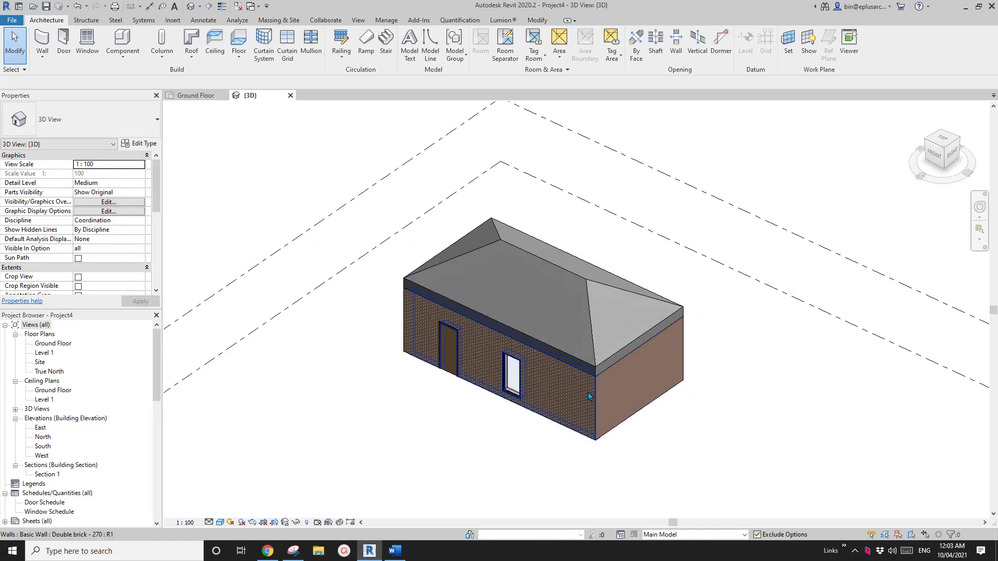
pyautogui.scroll(2, 591, 405)
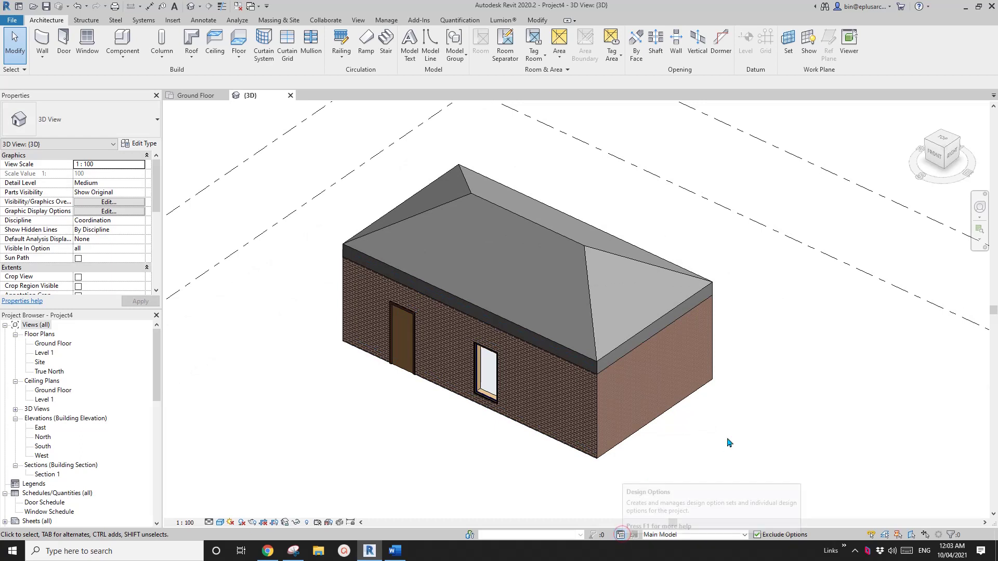
# - Duplicate the Hip Roof design option and rename the copy Skillion Roof
pyautogui.click(622, 535)
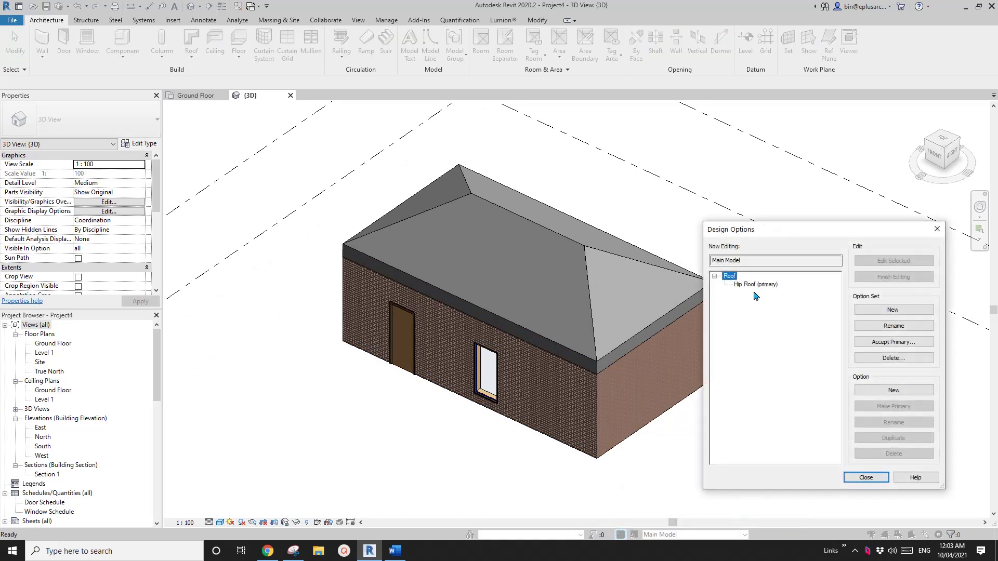
pyautogui.click(757, 285)
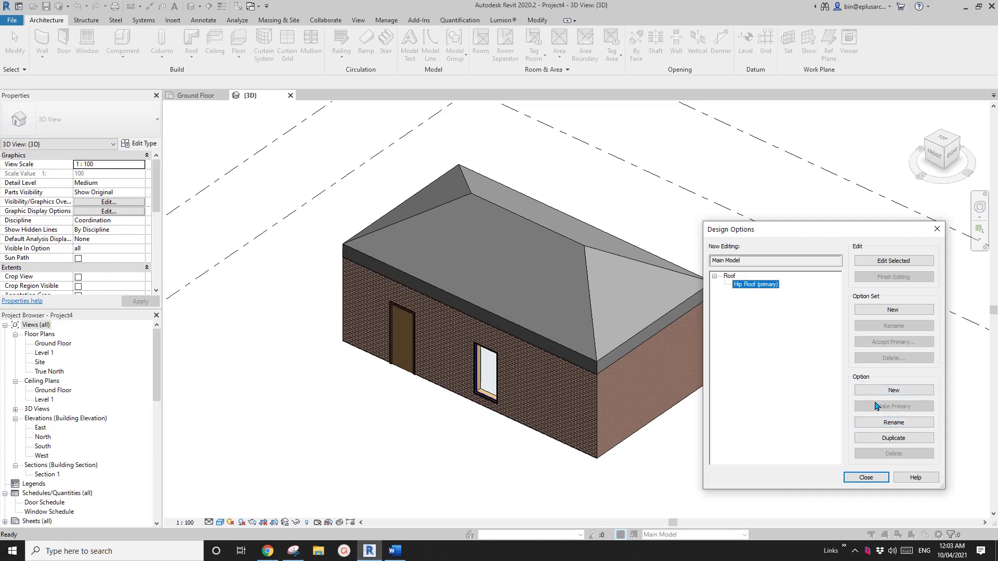
pyautogui.click(895, 442)
pyautogui.click(753, 294)
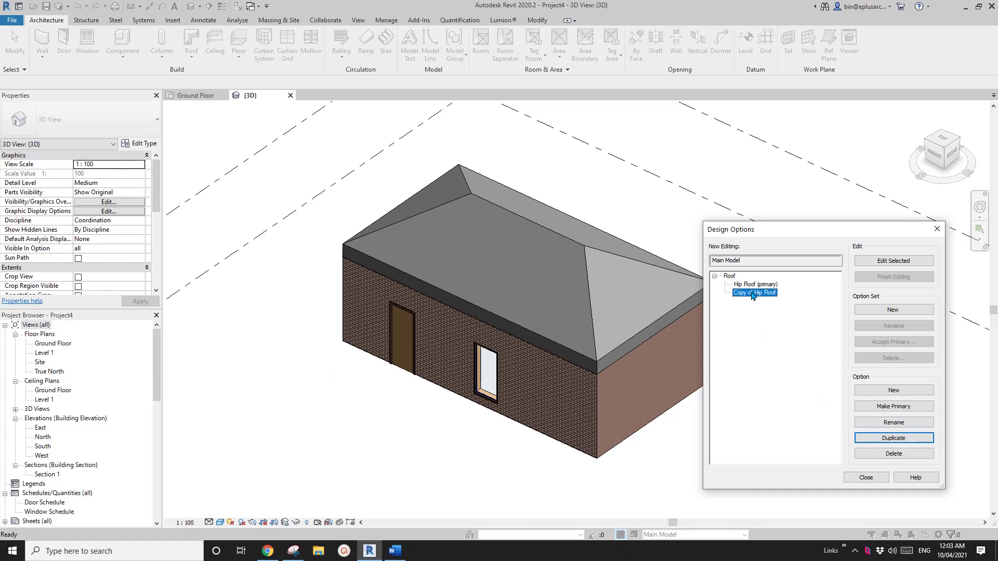
pyautogui.click(894, 423)
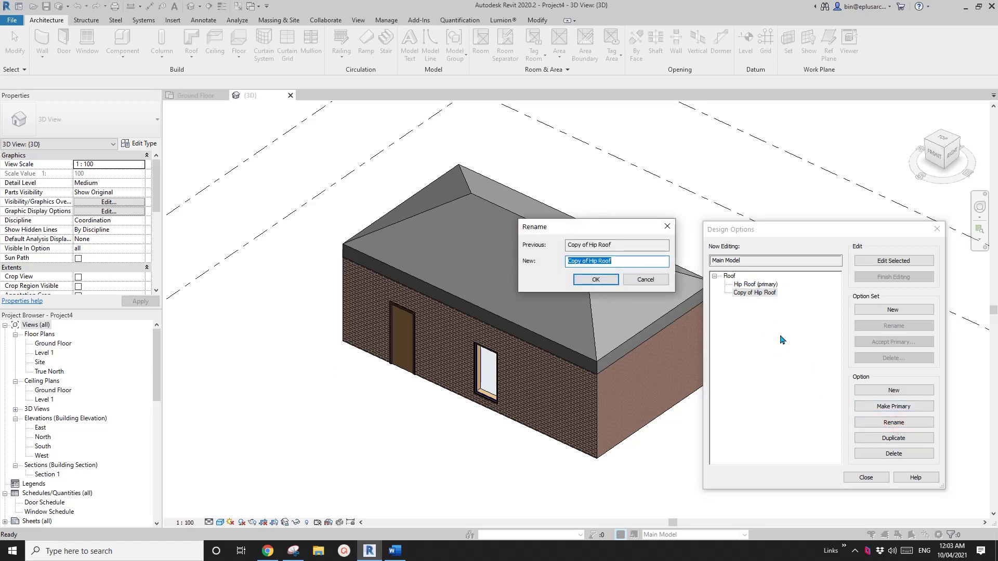
pyautogui.write('Skillion')
pyautogui.click(591, 281)
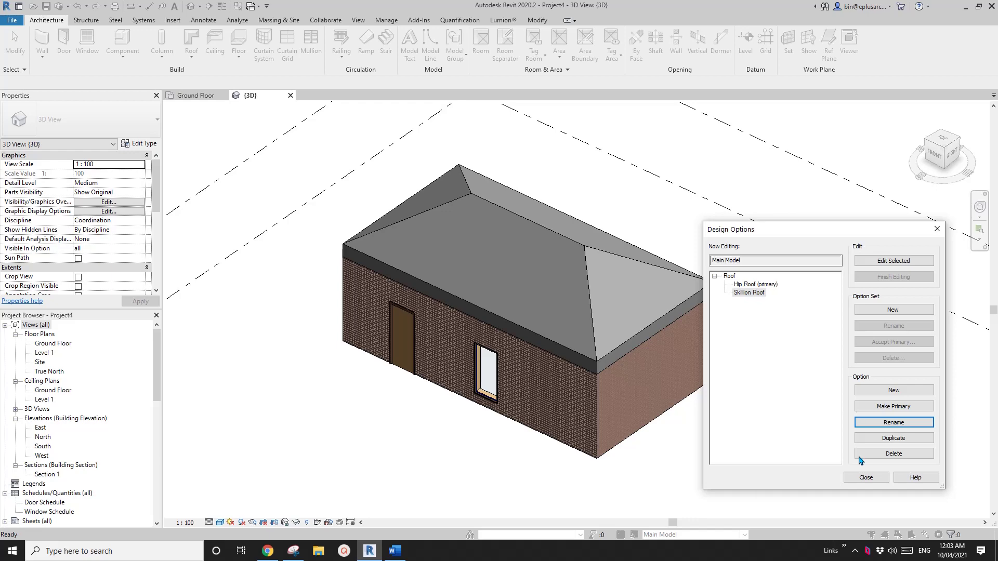
pyautogui.click(866, 477)
# - Make Skillion Roof the active design option for editing
pyautogui.moveTo(740, 444); pyautogui.dragTo(725, 431, button='middle')
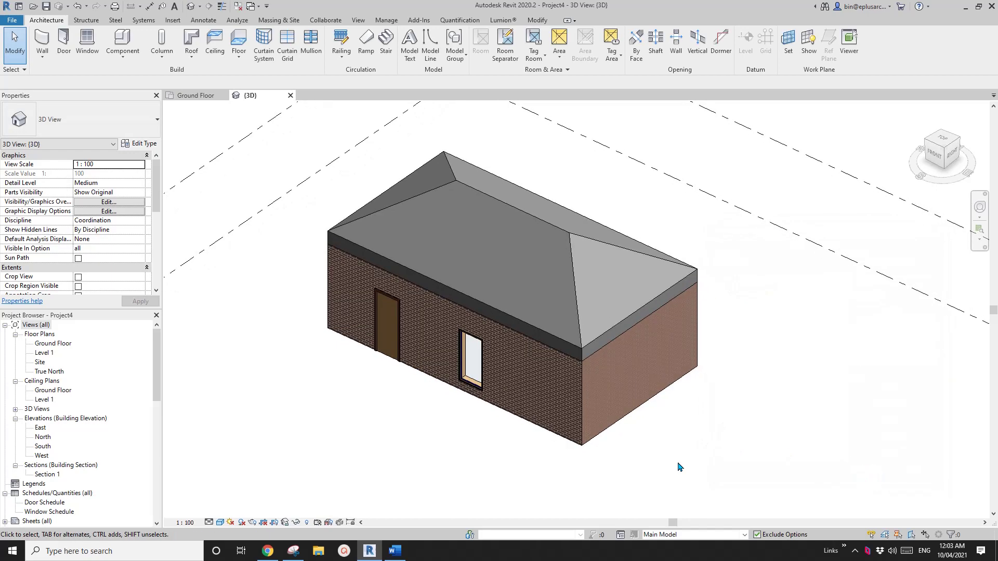
pyautogui.click(711, 536)
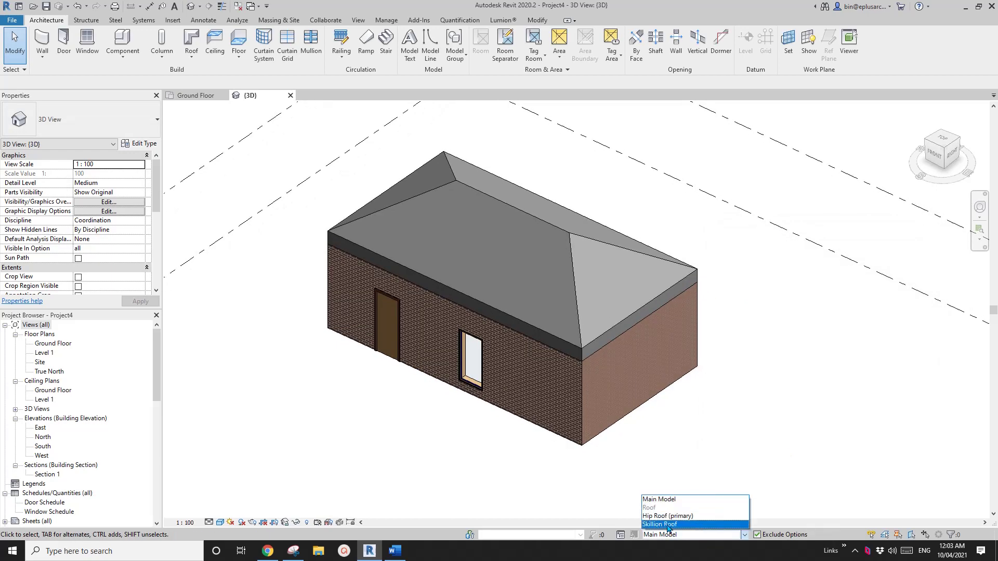
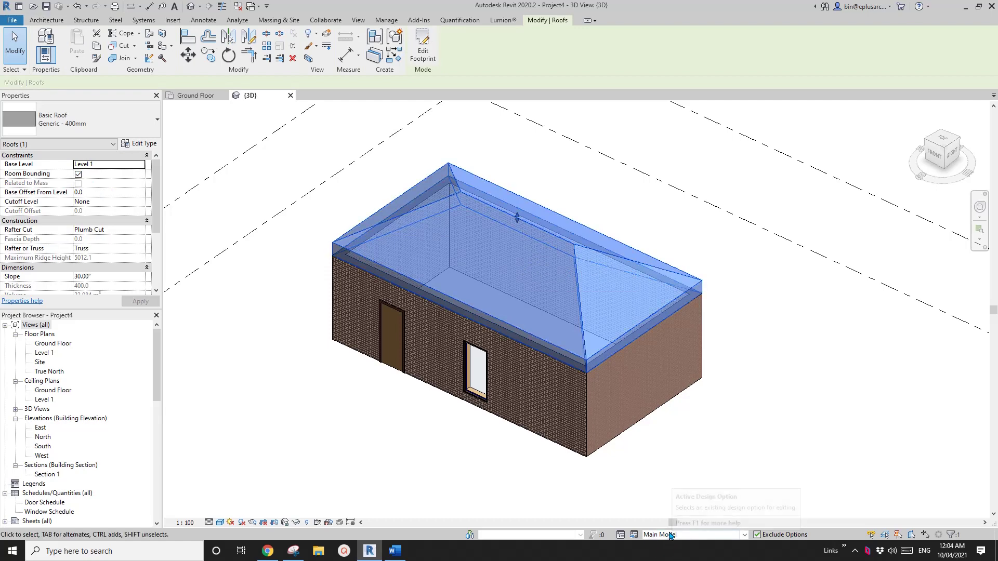
# - Add the selected roof to both the Hip Roof and Skillion Roof options of the Roof set
pyautogui.click(634, 537)
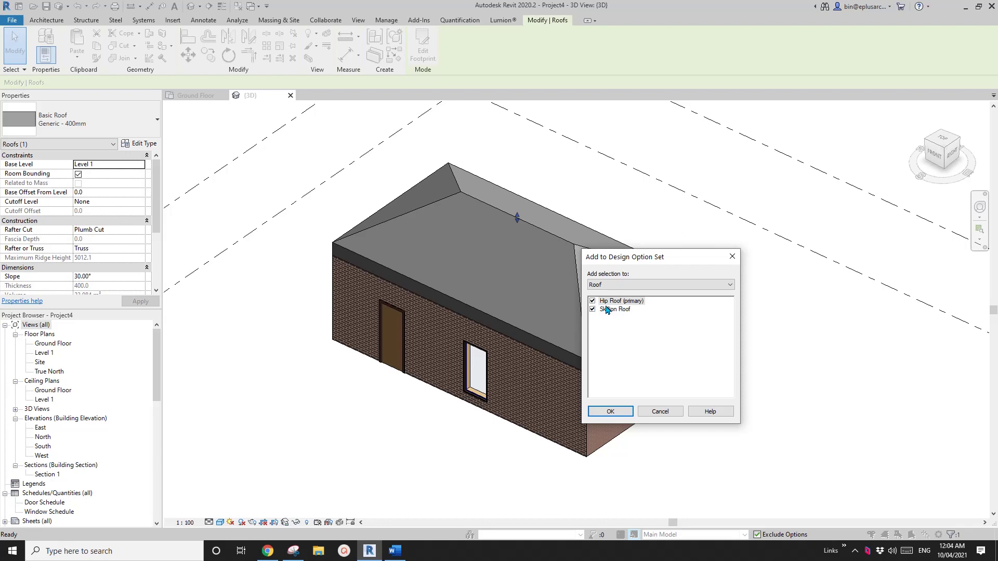
pyautogui.click(623, 413)
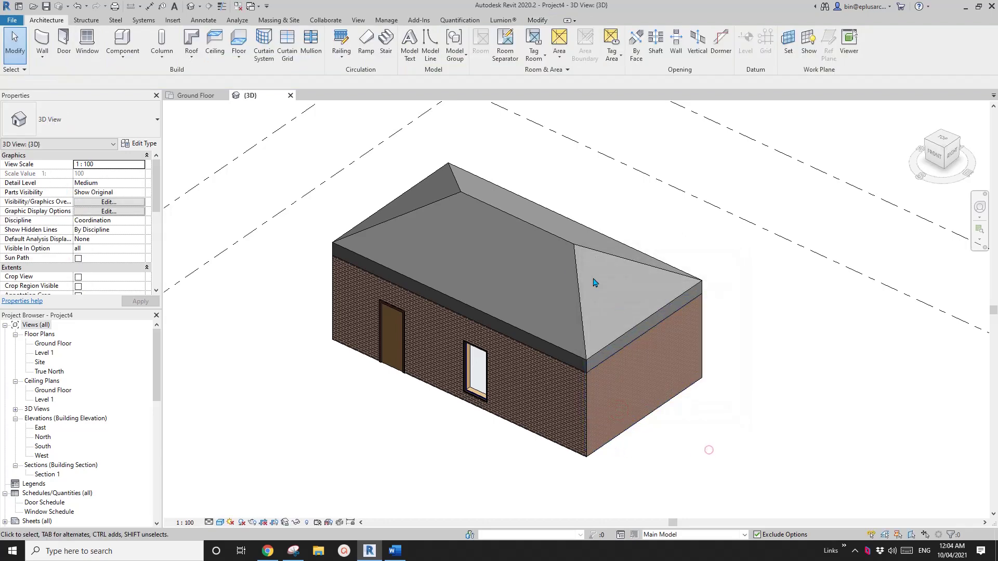
pyautogui.scroll(-1, 679, 423)
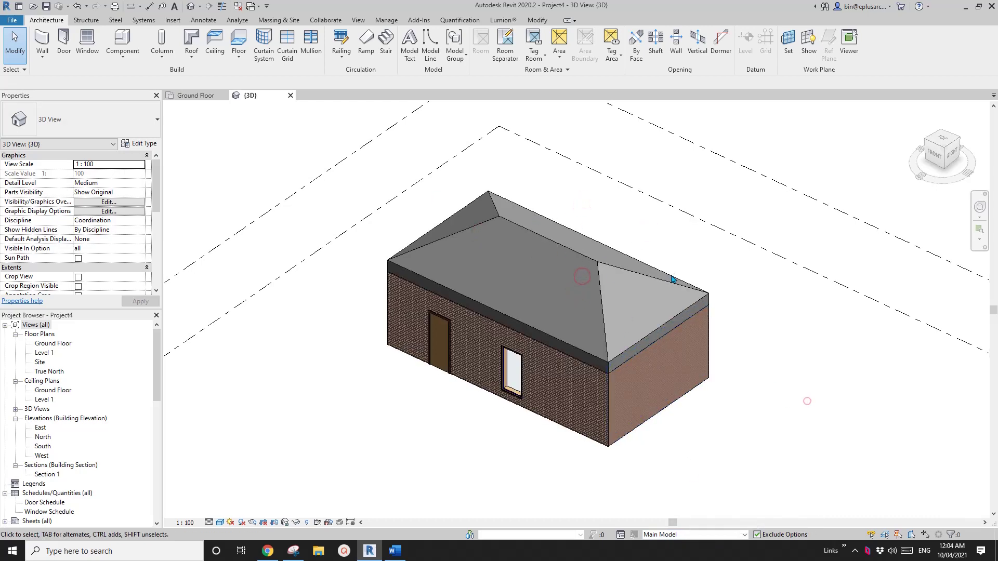
# - Test selecting the roof from the main model with Exclude Options turned off and back on
pyautogui.moveTo(664, 207); pyautogui.dragTo(559, 263)
pyautogui.click(623, 219)
pyautogui.moveTo(717, 424); pyautogui.dragTo(715, 423, button='middle')
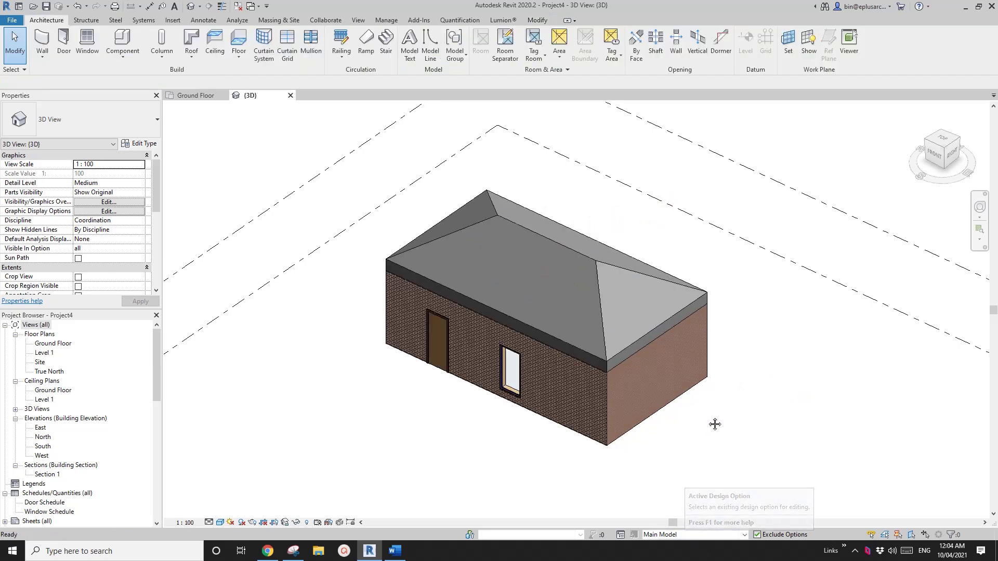
pyautogui.click(764, 535)
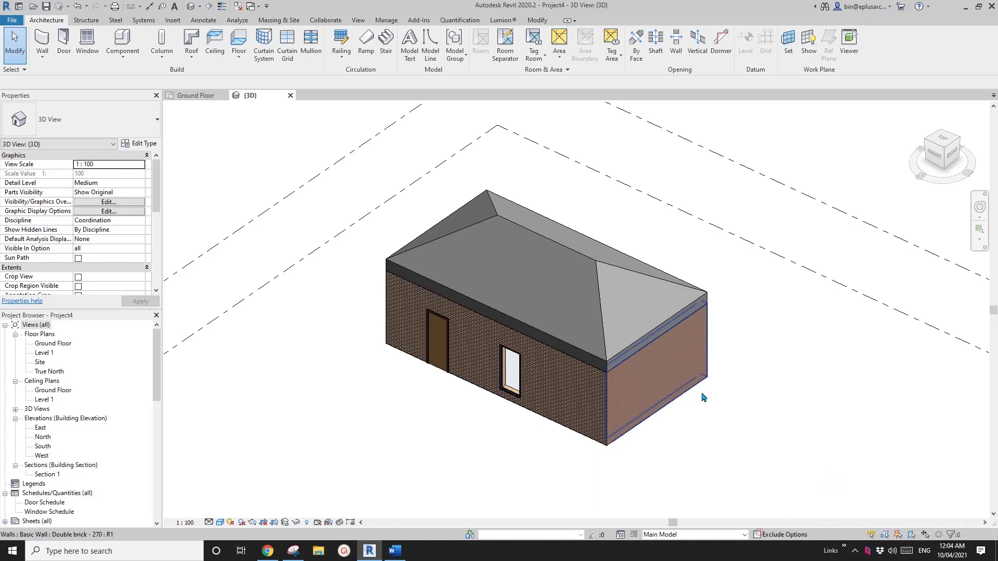
pyautogui.click(583, 247)
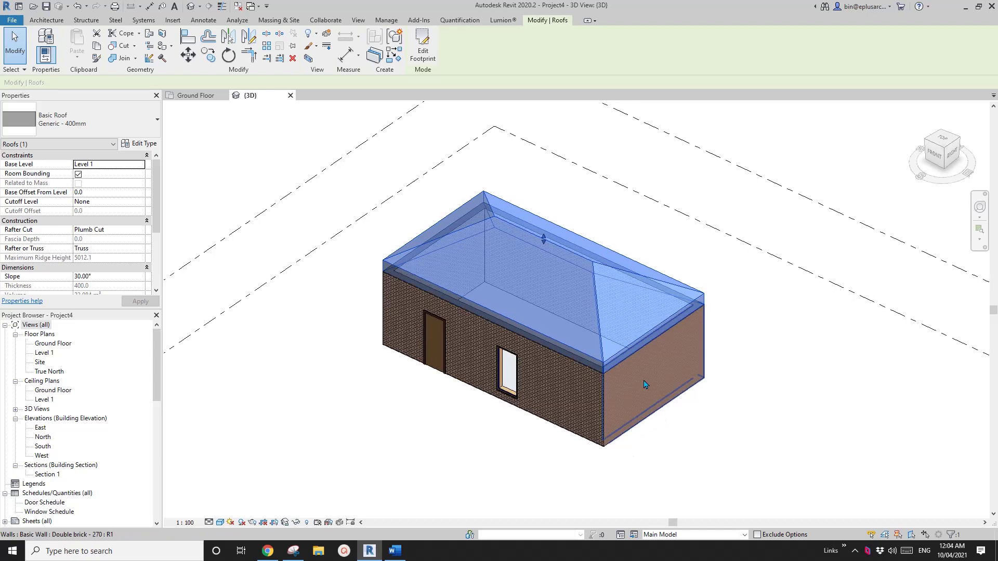
pyautogui.click(803, 407)
pyautogui.click(795, 139)
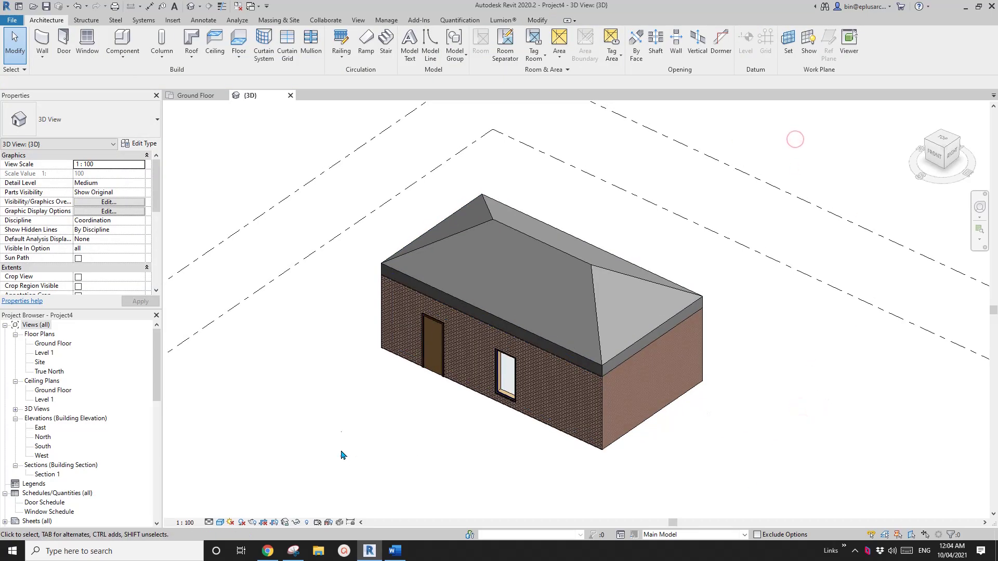
pyautogui.moveTo(854, 165); pyautogui.dragTo(834, 376)
pyautogui.click(491, 247)
pyautogui.click(357, 178)
pyautogui.keyDown('shift'); pyautogui.moveTo(490, 356); pyautogui.dragTo(626, 323, button='middle'); pyautogui.keyUp('shift')
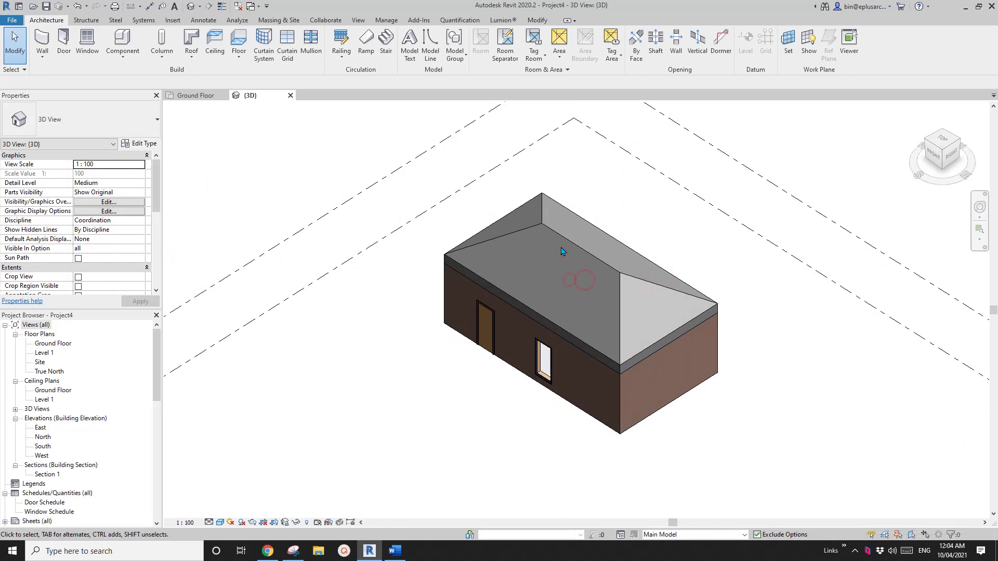
# - Make Hip Roof the active design option and test selecting its roof
pyautogui.scroll(1, 577, 291)
pyautogui.moveTo(595, 322); pyautogui.dragTo(534, 329, button='middle')
pyautogui.click(726, 535)
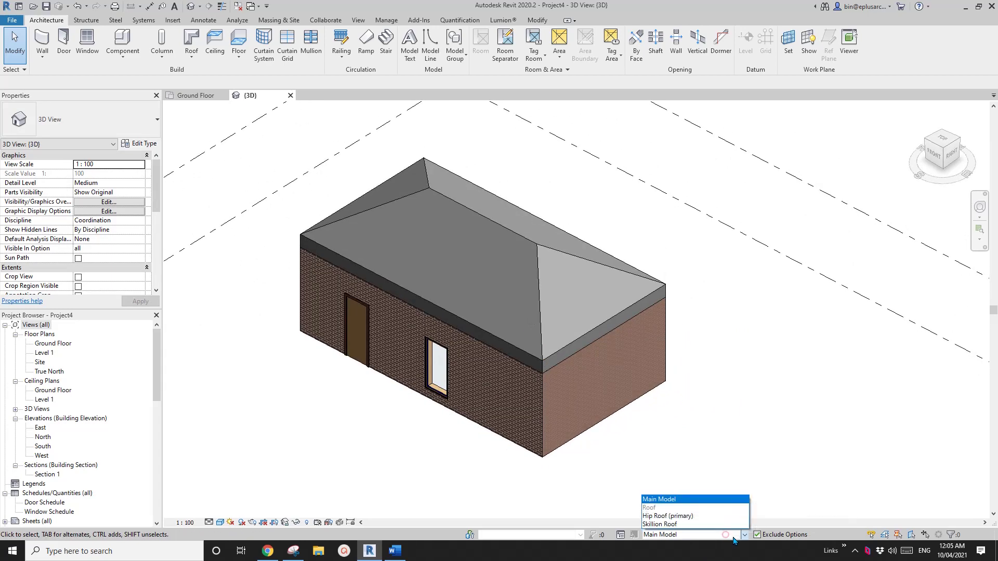
pyautogui.click(671, 516)
pyautogui.click(507, 304)
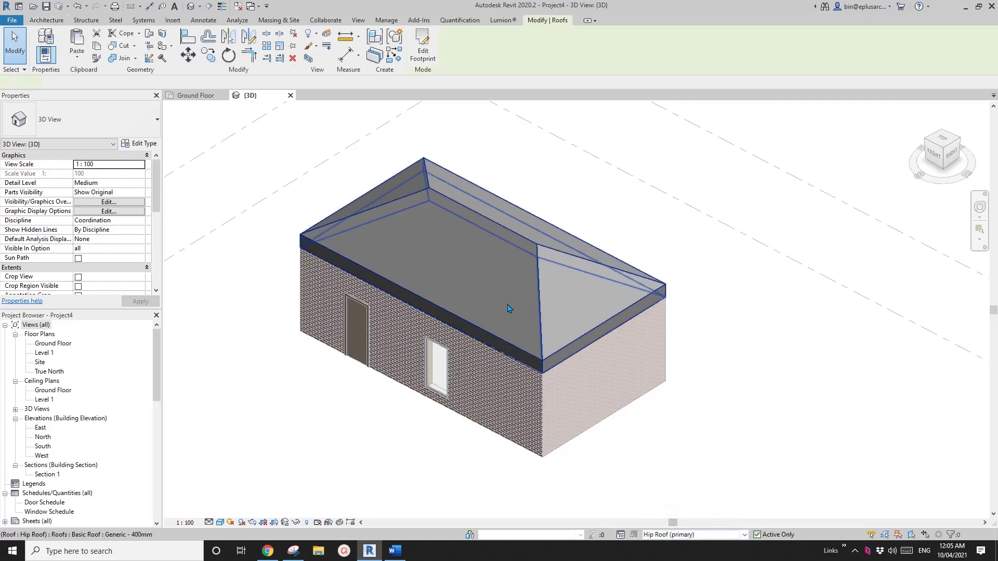
pyautogui.click(787, 318)
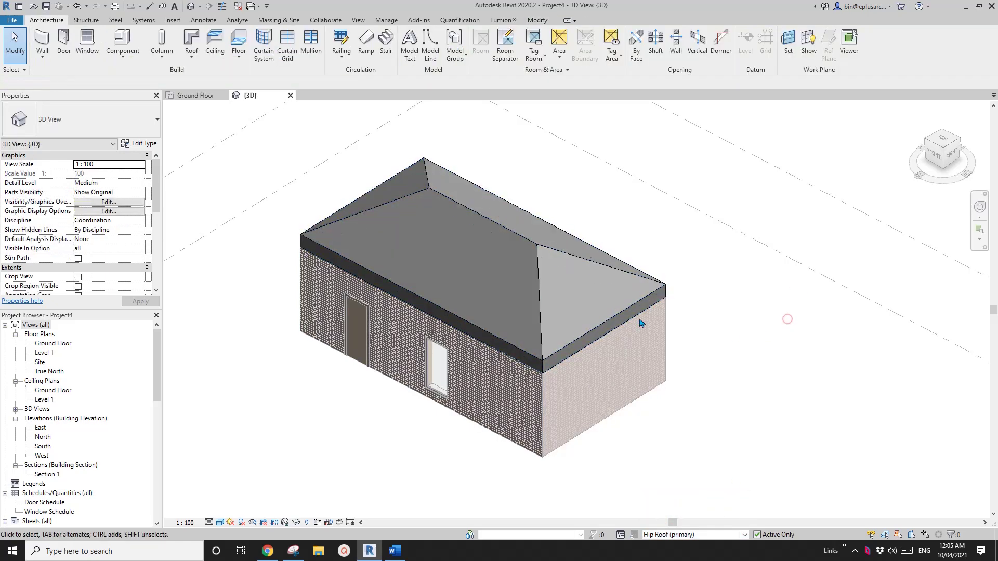
# - Make Skillion Roof the active design option and open its roof's footprint for editing
pyautogui.click(712, 535)
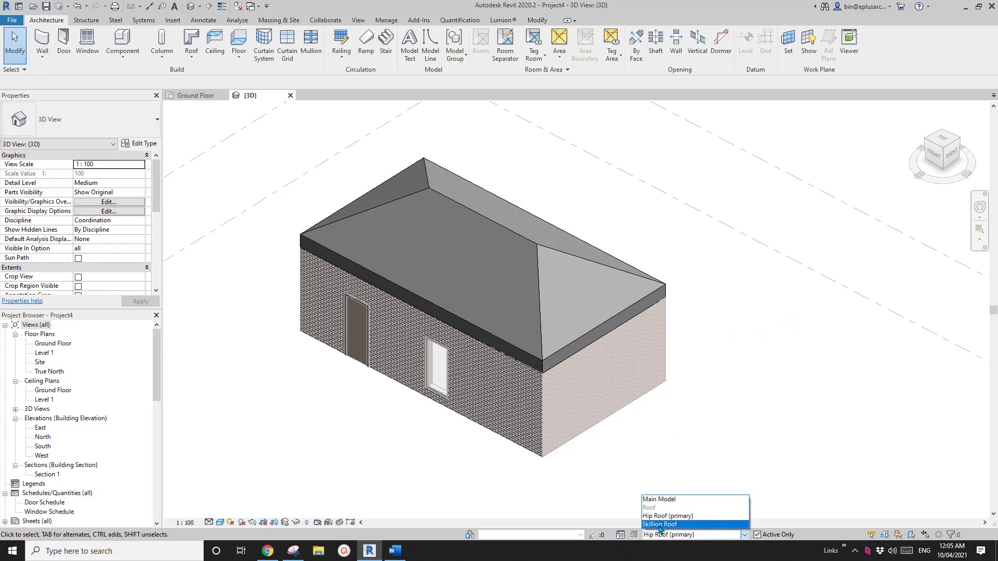
pyautogui.click(660, 525)
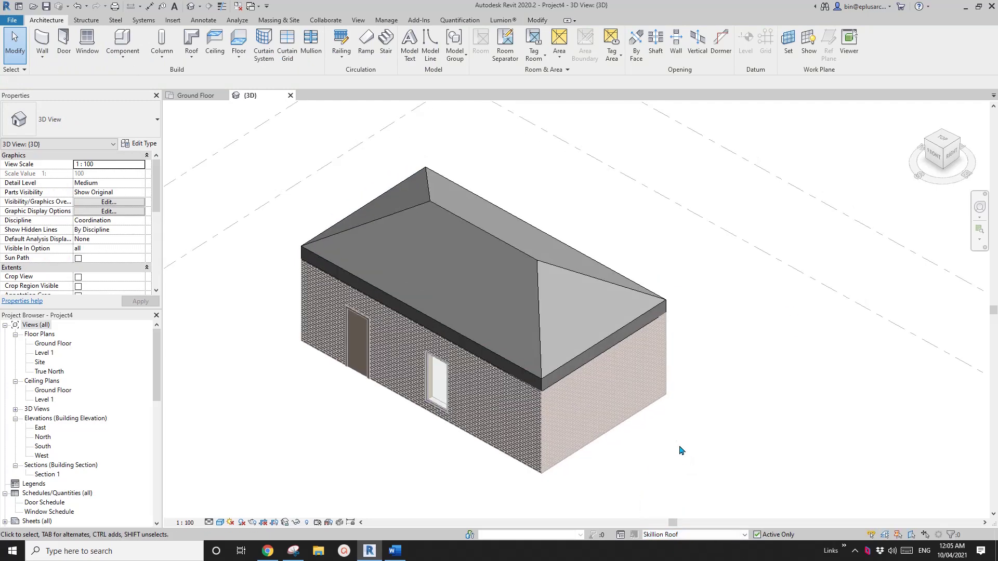
pyautogui.click(533, 298)
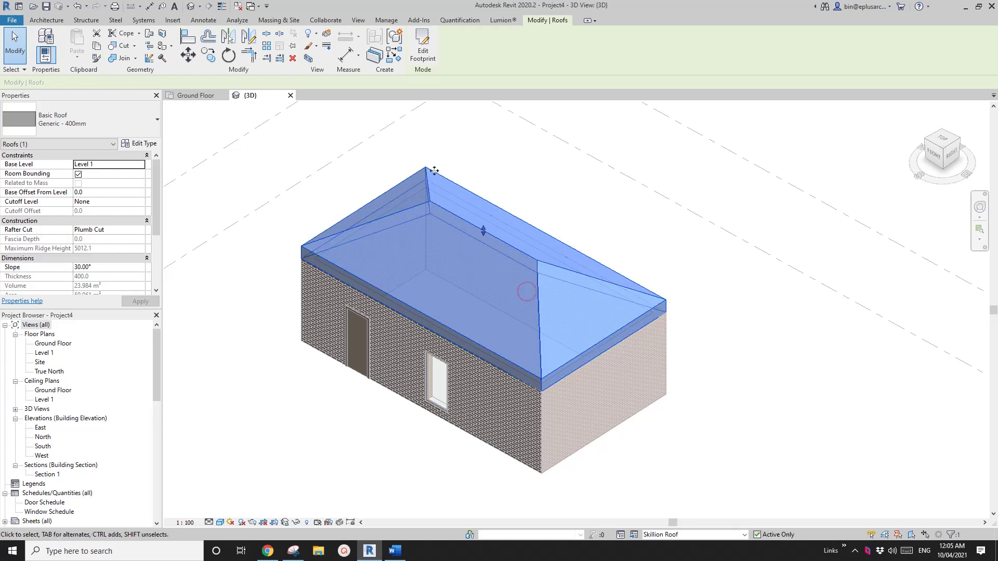
pyautogui.click(422, 46)
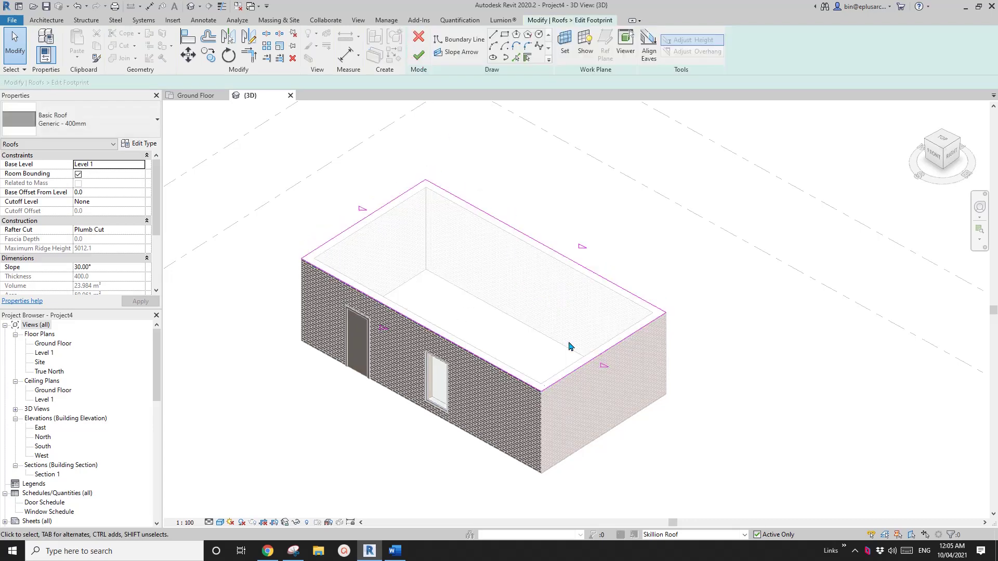
# - Remove the slope definition from the front edge and both side edges of the roof footprint
pyautogui.moveTo(602, 422); pyautogui.dragTo(484, 362)
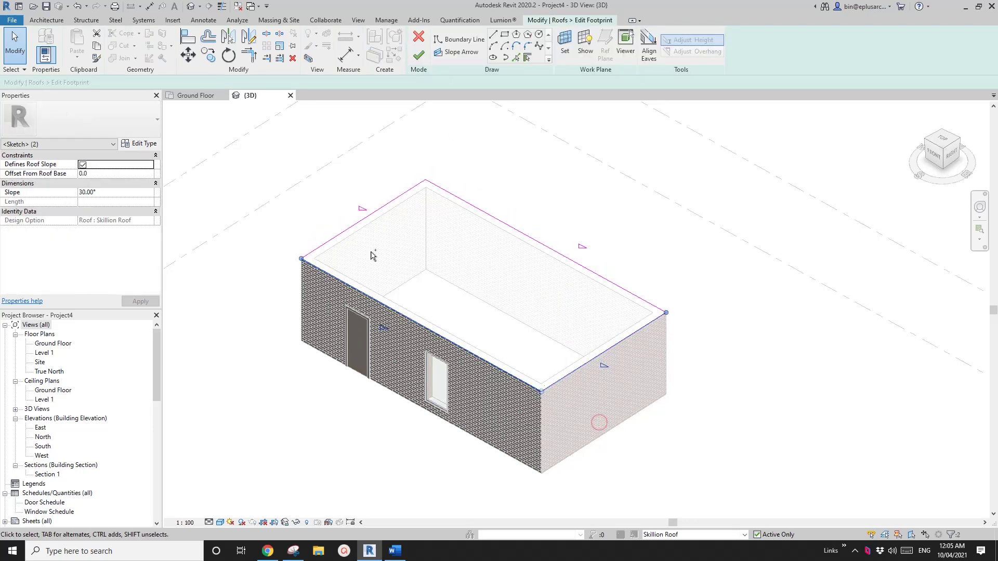
pyautogui.keyDown('ctrl'); pyautogui.moveTo(365, 246); pyautogui.dragTo(339, 223); pyautogui.keyUp('ctrl')
pyautogui.click(216, 83)
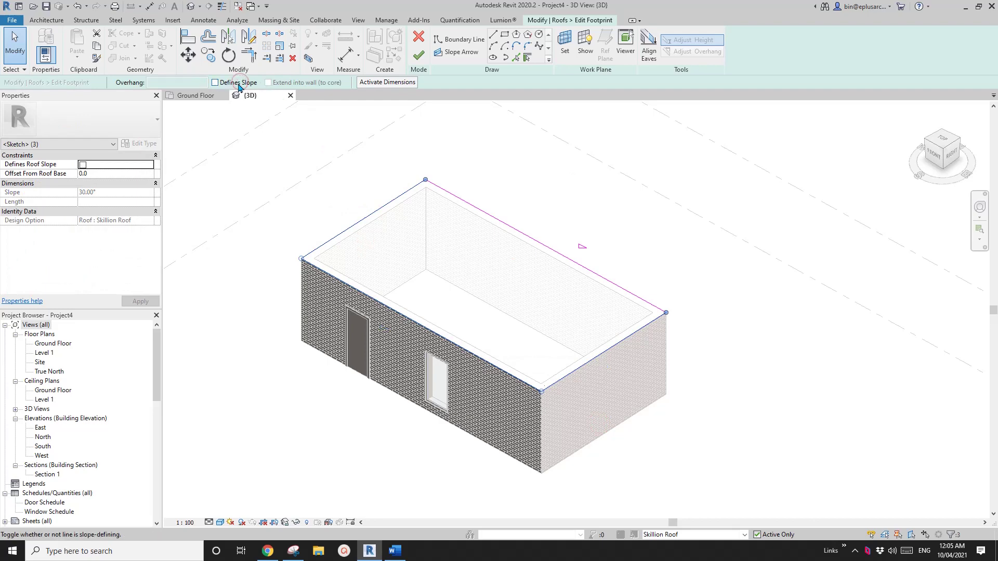
# - Set the slope of the roof footprint's rear edge to 15° and finish the footprint edit
pyautogui.moveTo(575, 214); pyautogui.dragTo(536, 249)
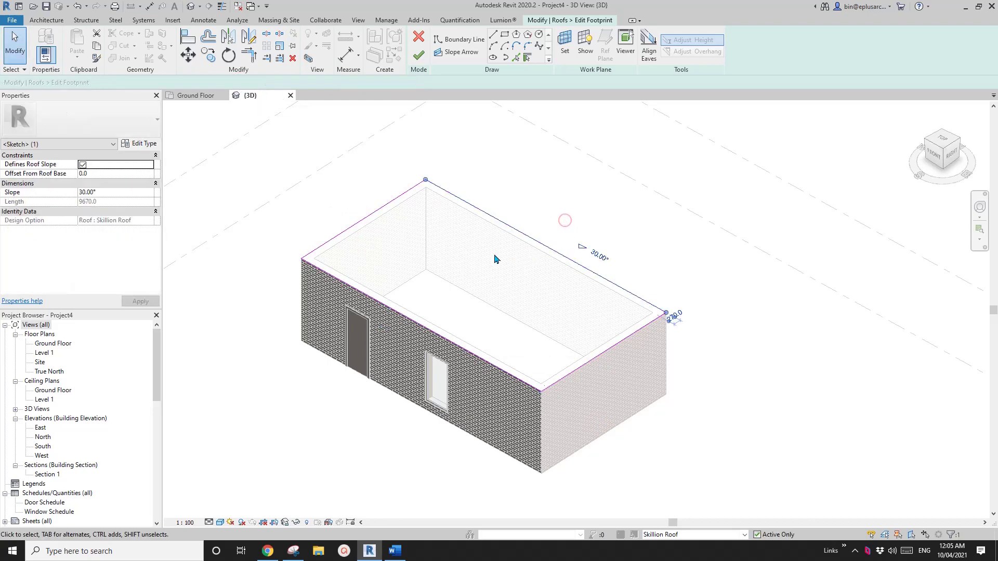
pyautogui.click(123, 193)
pyautogui.write('10')
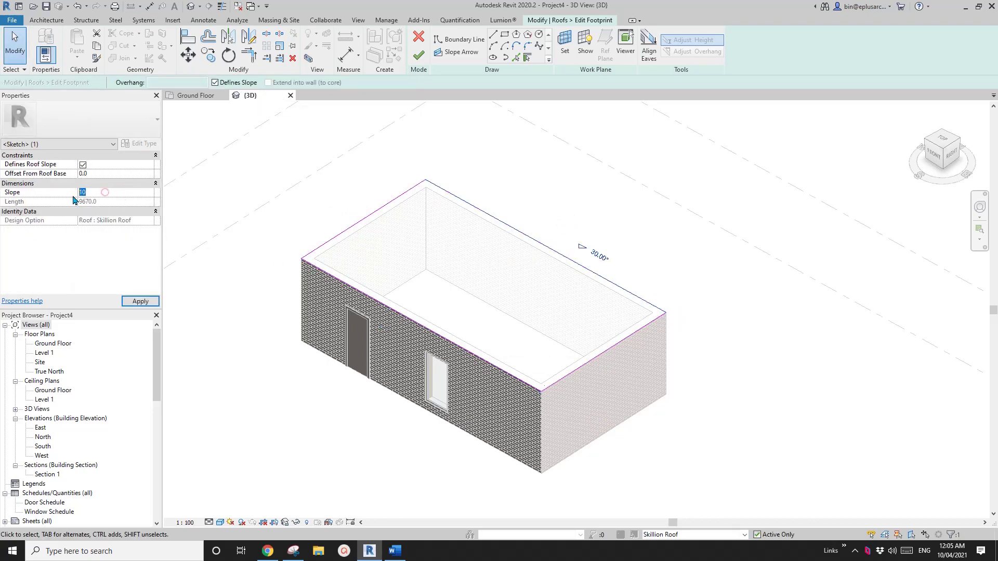
pyautogui.click(254, 179)
pyautogui.click(419, 55)
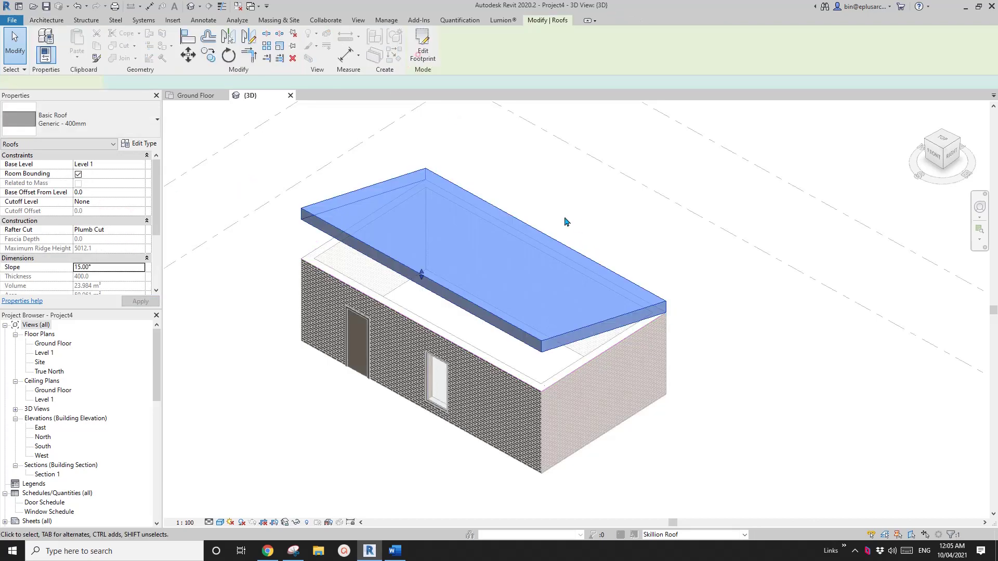
pyautogui.keyDown('shift'); pyautogui.moveTo(598, 261); pyautogui.dragTo(519, 286, button='middle'); pyautogui.keyUp('shift')
pyautogui.keyDown('shift'); pyautogui.moveTo(459, 255); pyautogui.dragTo(612, 391, button='middle'); pyautogui.keyUp('shift')
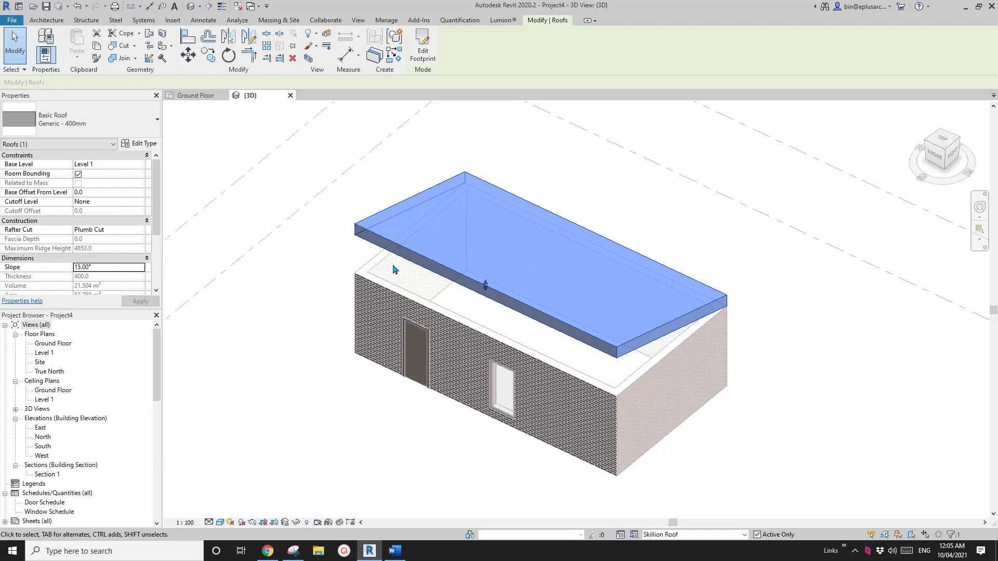
pyautogui.click(737, 398)
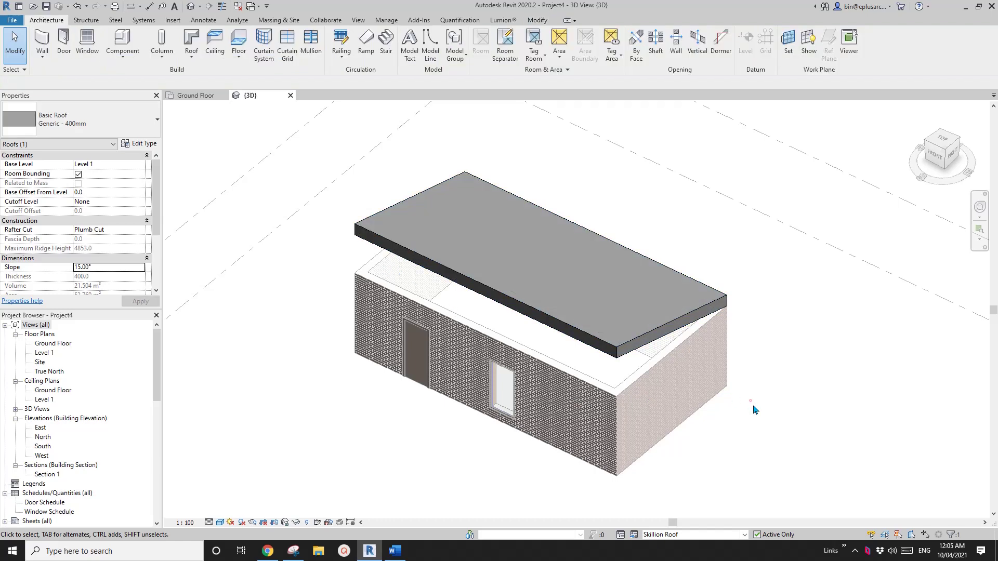
# - Switch editing back to the Main Model and inspect the roof shown on the house
pyautogui.click(713, 535)
pyautogui.click(692, 501)
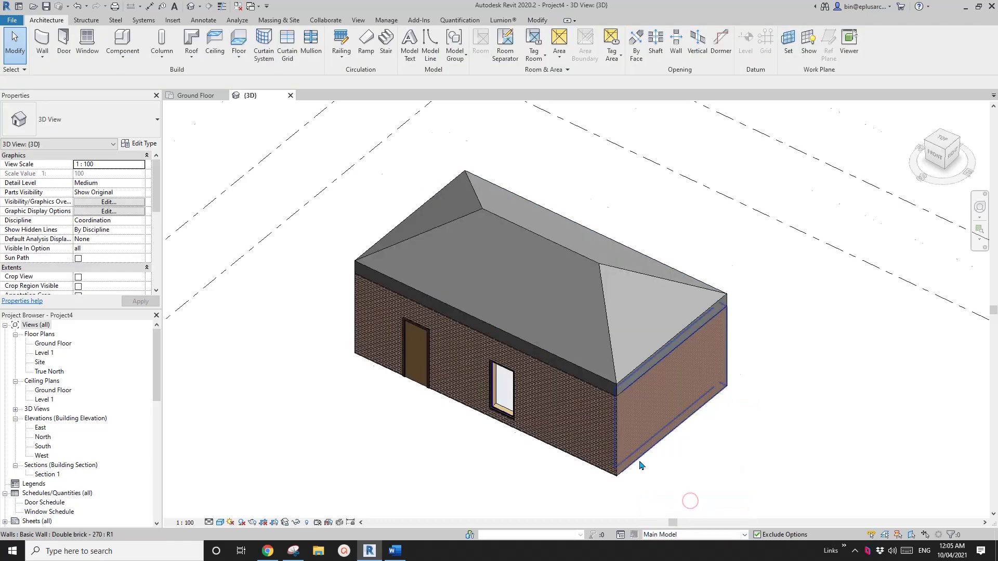
pyautogui.moveTo(668, 460); pyautogui.dragTo(638, 457, button='middle')
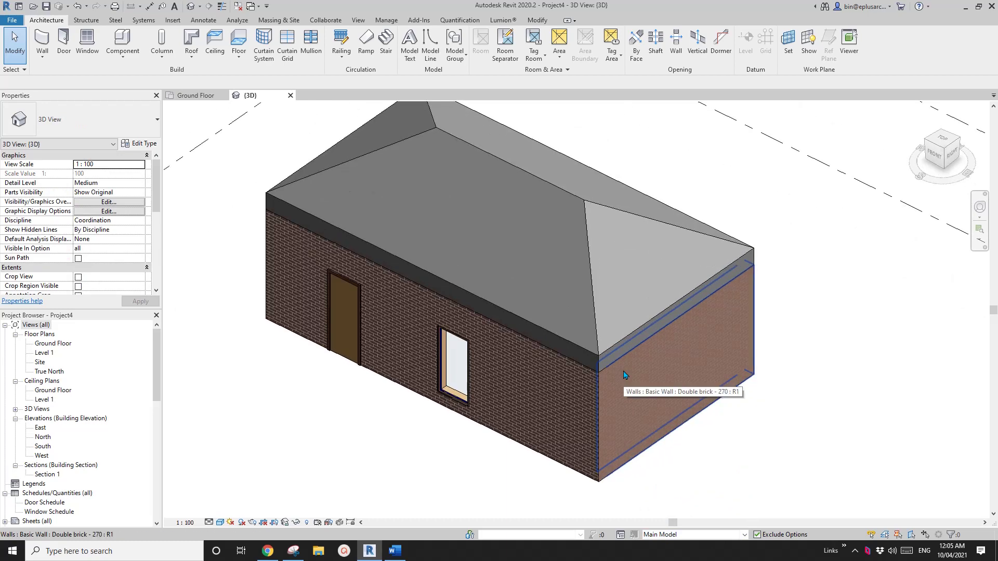
pyautogui.scroll(-3, 621, 337)
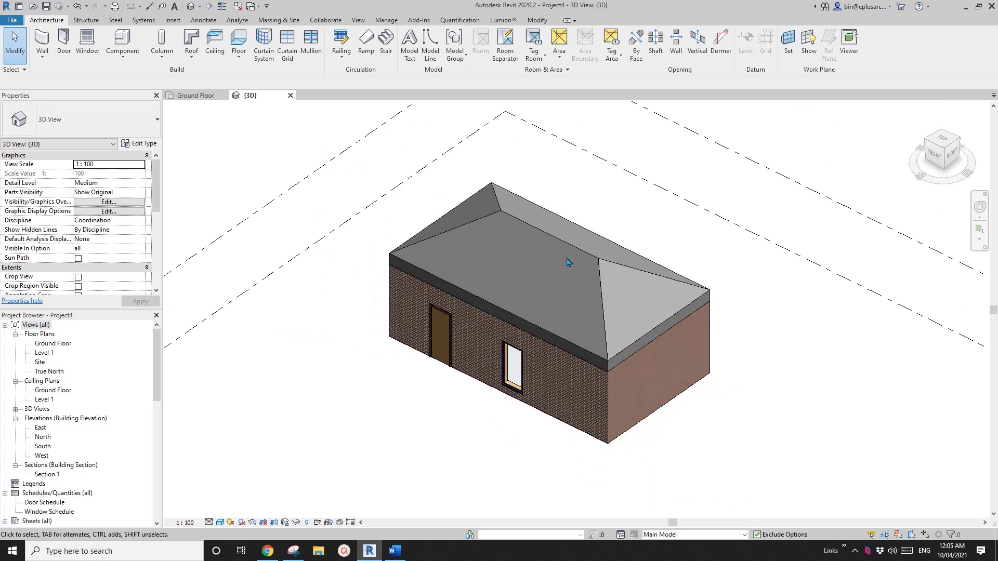
pyautogui.keyDown('shift'); pyautogui.moveTo(568, 262); pyautogui.dragTo(574, 290, button='middle'); pyautogui.keyUp('shift')
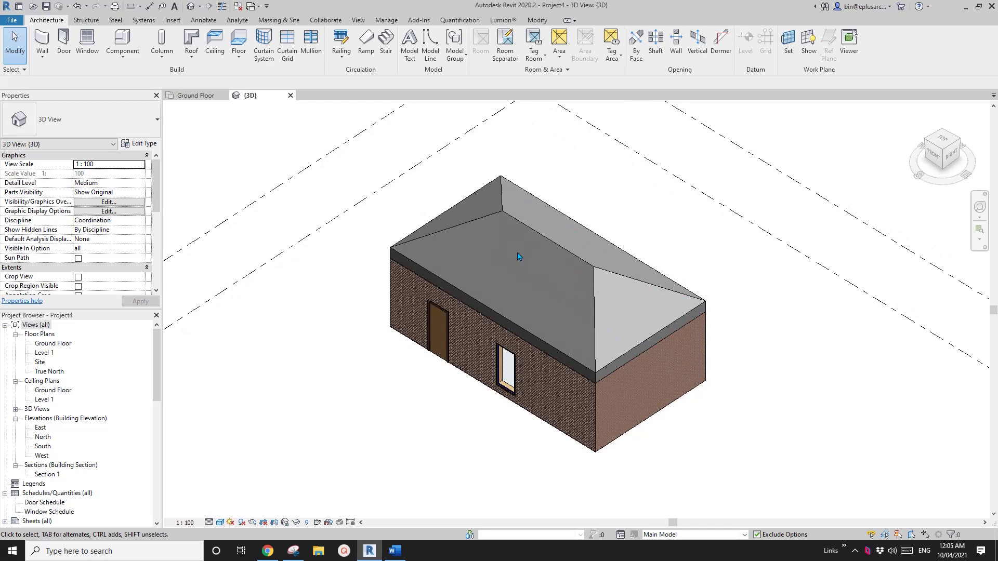
pyautogui.keyDown('shift'); pyautogui.moveTo(535, 268); pyautogui.dragTo(565, 283, button='middle'); pyautogui.keyUp('shift')
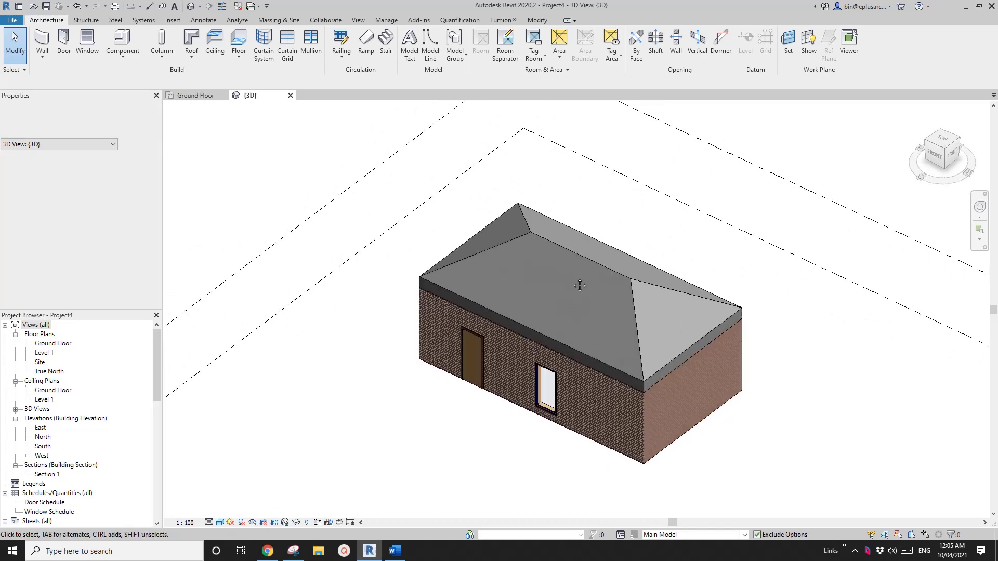
# - Set the 3D view's visibility overrides to show the Skillion Roof option for the Roof set
pyautogui.press('v')
pyautogui.press('v')
pyautogui.click(345, 115)
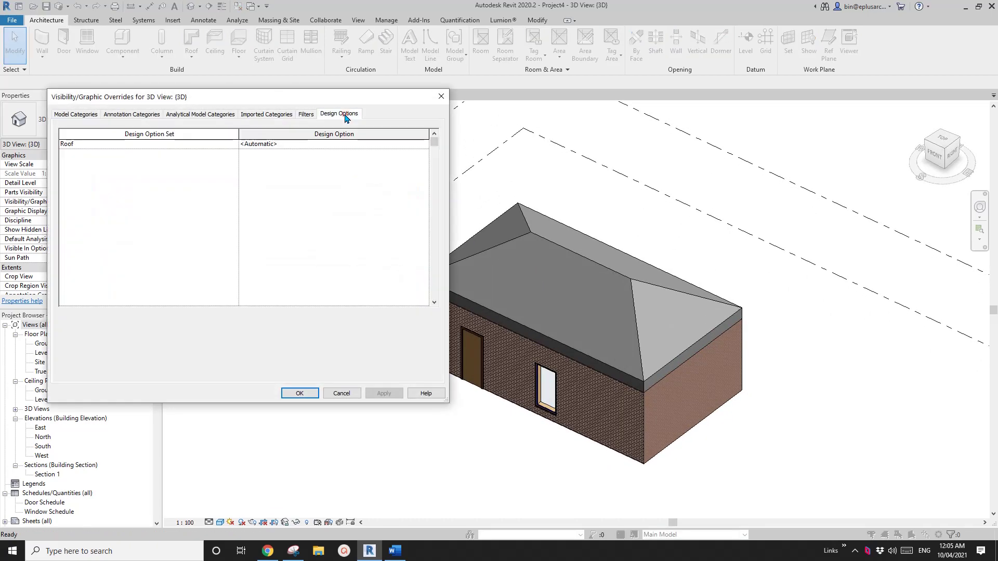
pyautogui.click(300, 143)
pyautogui.click(424, 145)
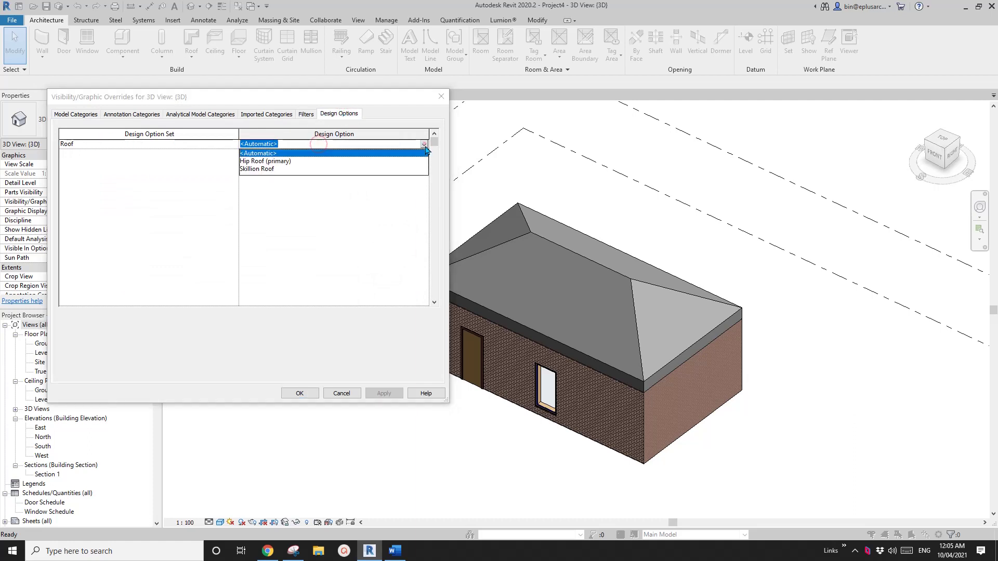
pyautogui.click(255, 169)
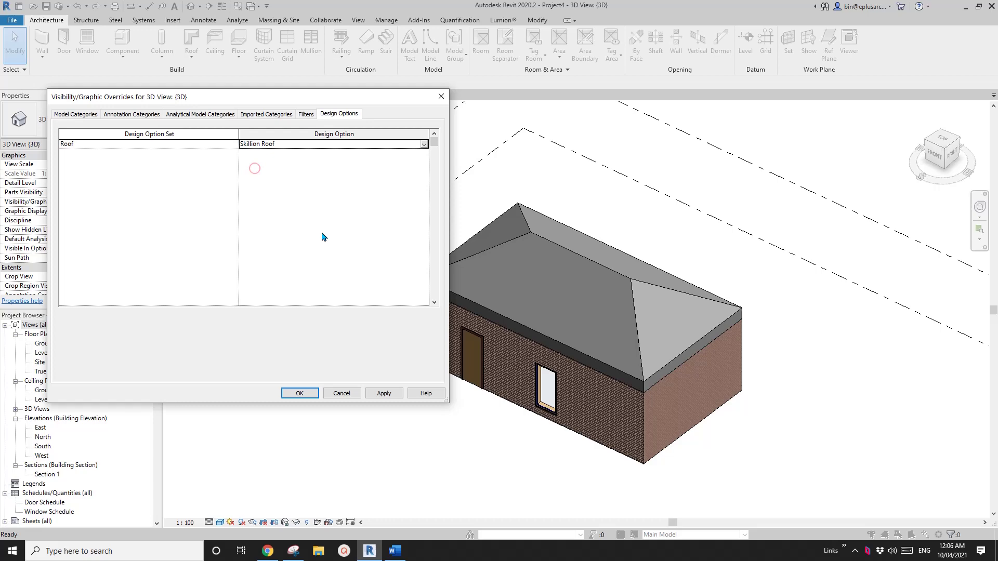
pyautogui.click(310, 398)
# - Try to attach the top of the house's front wall to the skillion roof while the Main Model is active
pyautogui.keyDown('shift'); pyautogui.moveTo(624, 443); pyautogui.dragTo(650, 407, button='middle'); pyautogui.keyUp('shift')
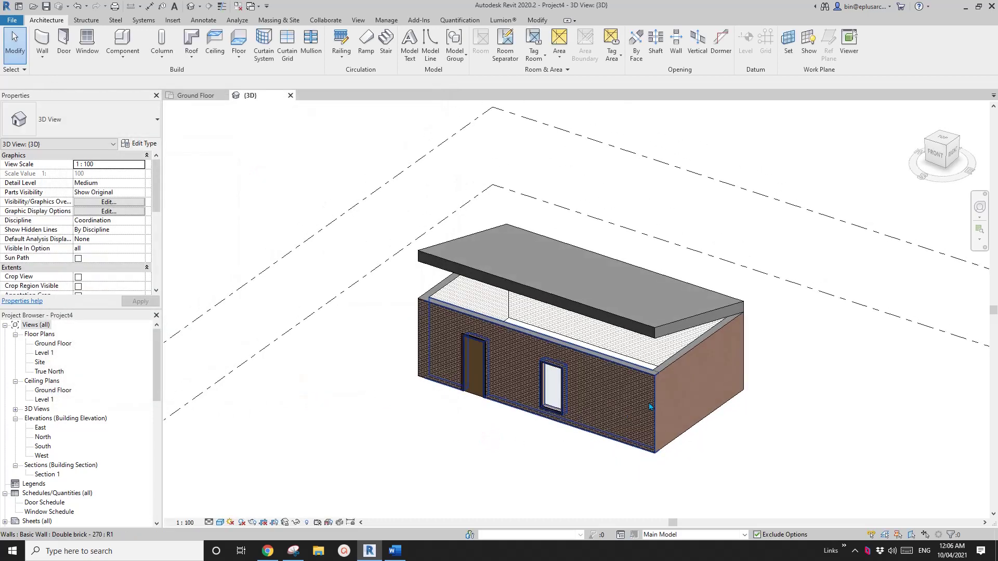
pyautogui.click(633, 385)
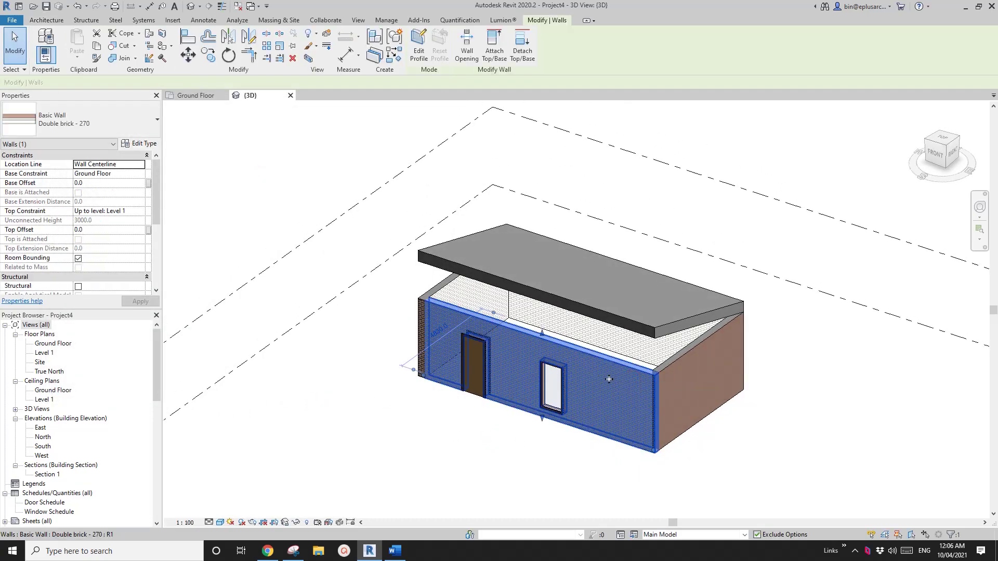
pyautogui.scroll(2, 598, 395)
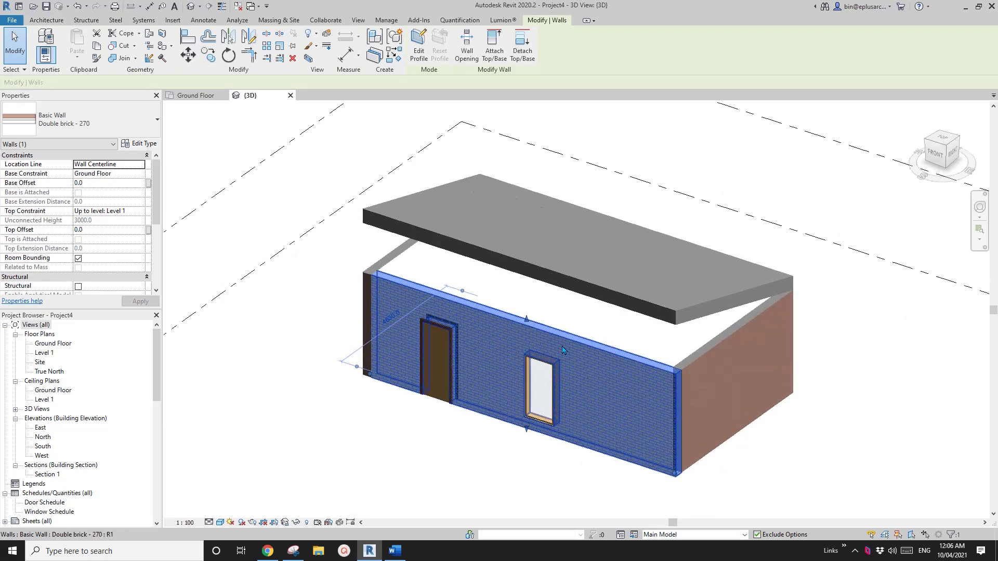
pyautogui.click(493, 61)
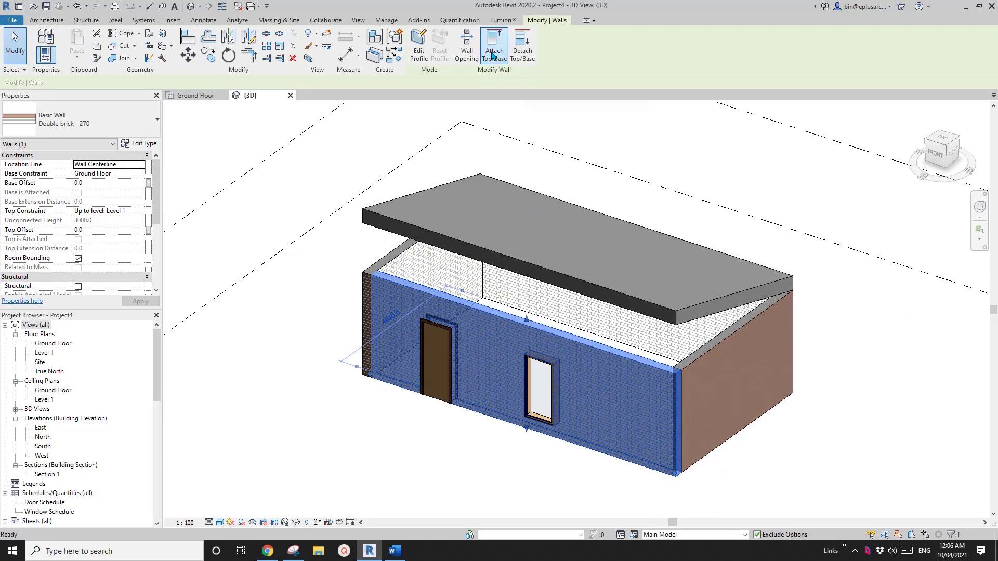
pyautogui.click(611, 290)
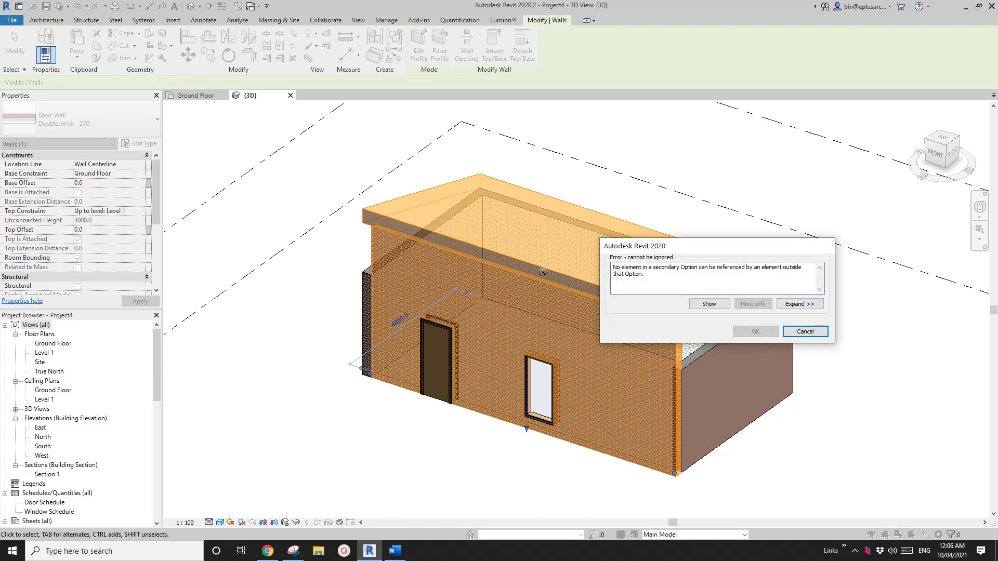
pyautogui.click(801, 333)
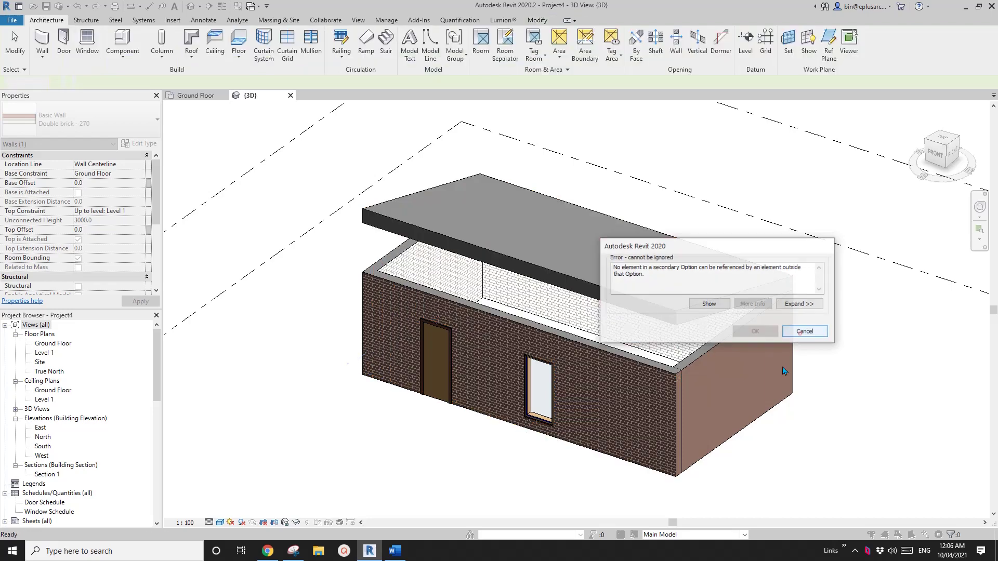
# - Change the 3D view's design option override for the Roof set to display the hip roof again
pyautogui.moveTo(787, 372); pyautogui.dragTo(745, 361, button='middle')
pyautogui.scroll(-1, 708, 349)
pyautogui.keyDown('shift'); pyautogui.moveTo(681, 353); pyautogui.dragTo(663, 396, button='middle'); pyautogui.keyUp('shift')
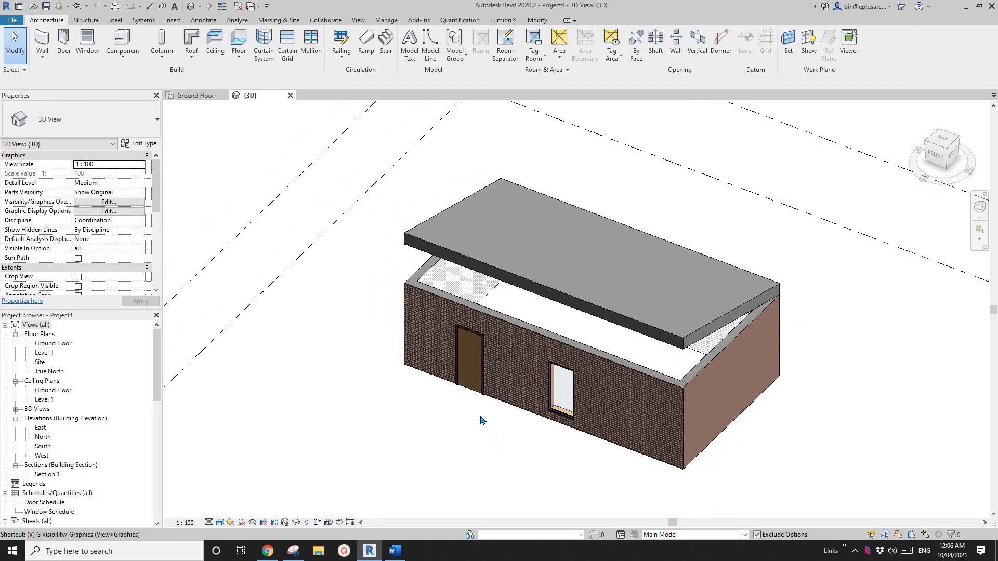
pyautogui.press('v')
pyautogui.press('g')
pyautogui.click(339, 114)
pyautogui.click(322, 143)
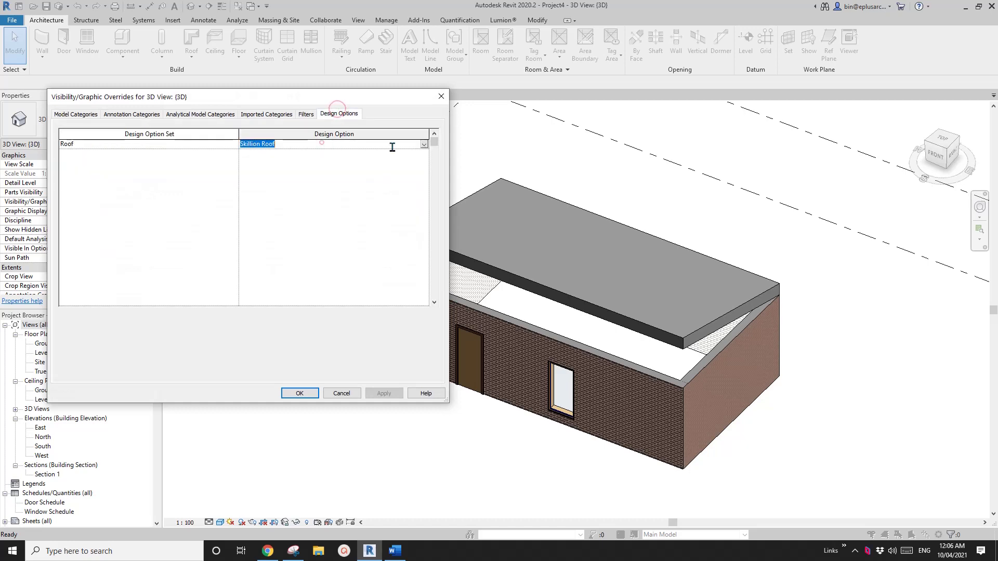
pyautogui.click(424, 144)
pyautogui.click(260, 154)
pyautogui.click(300, 394)
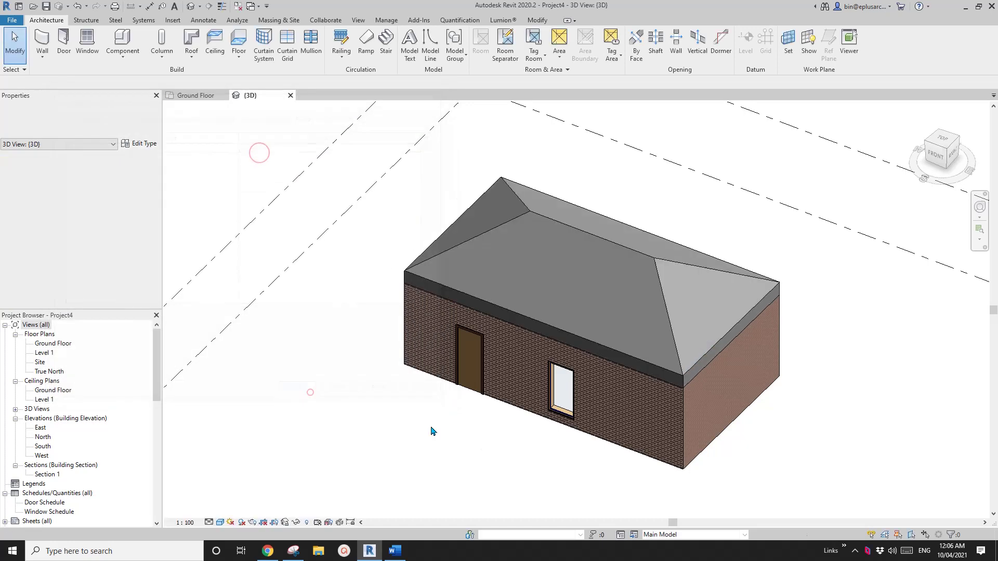
# - Make Skillion Roof the active design option and set up a new wall based on Level 1 with a height of 1000
pyautogui.click(723, 534)
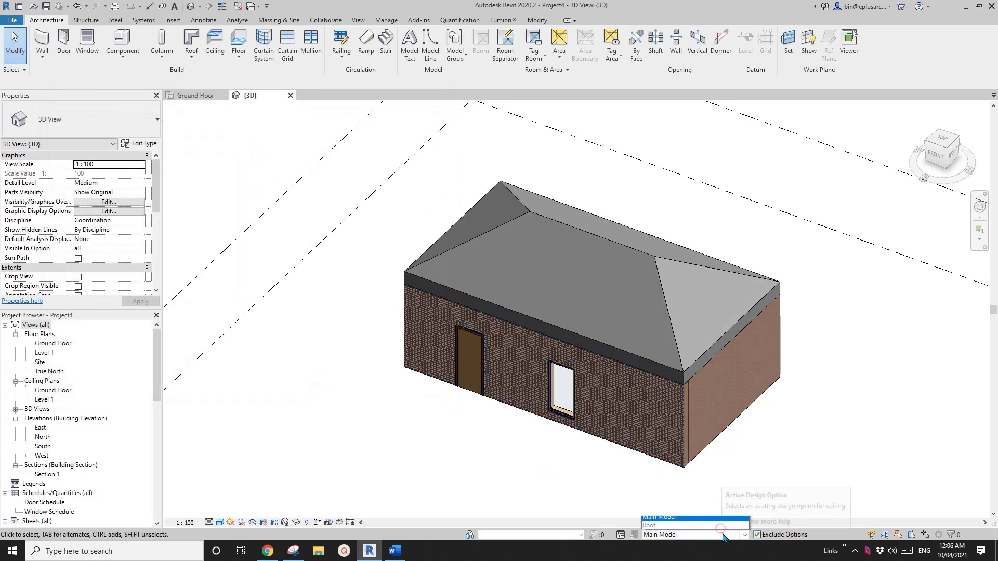
pyautogui.click(666, 523)
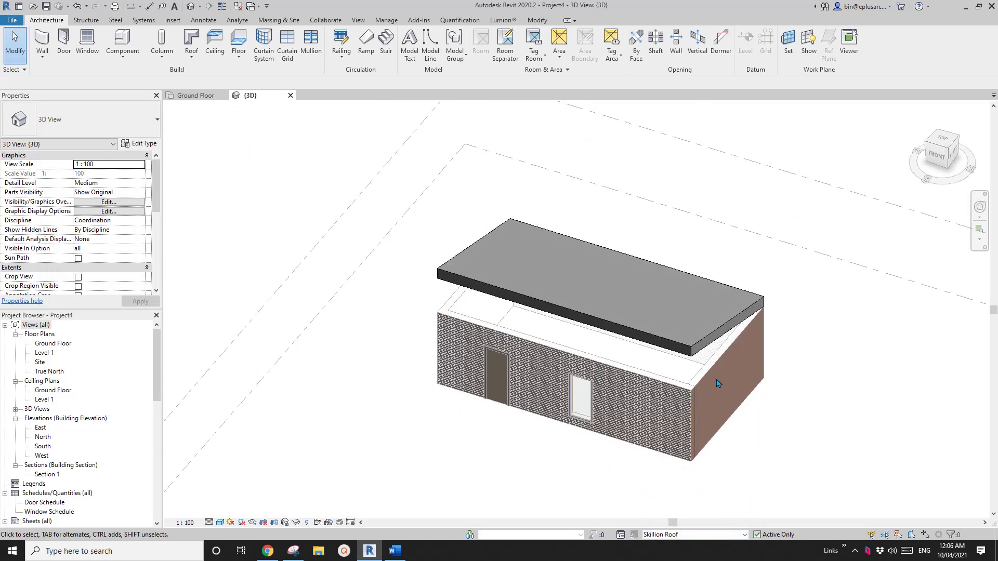
pyautogui.press('w')
pyautogui.press('a')
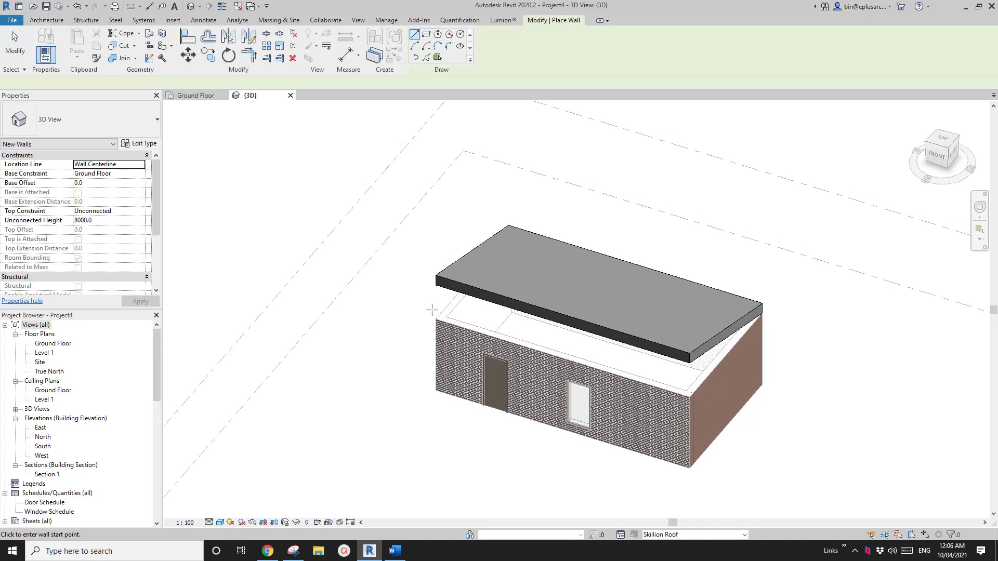
pyautogui.click(120, 173)
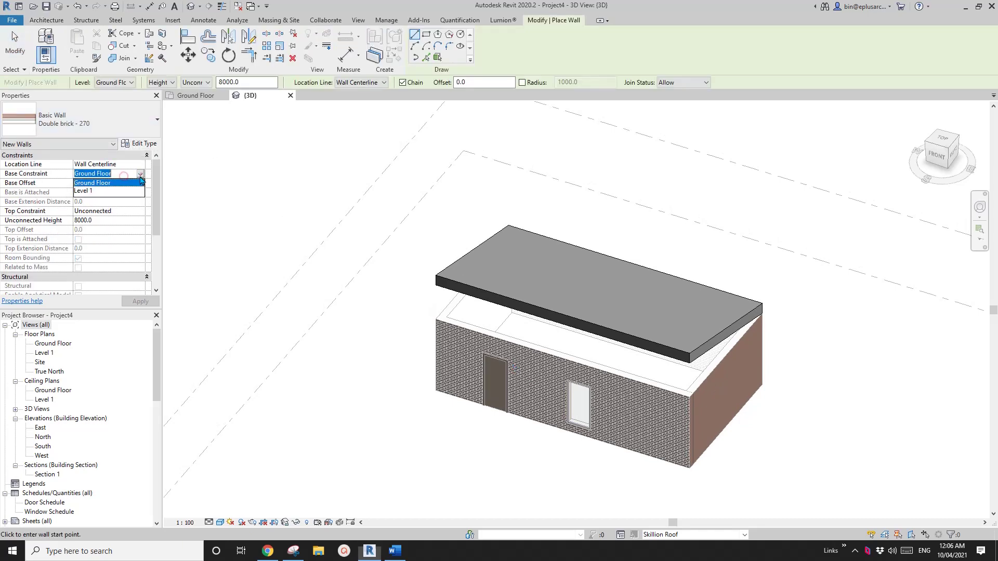
pyautogui.click(85, 194)
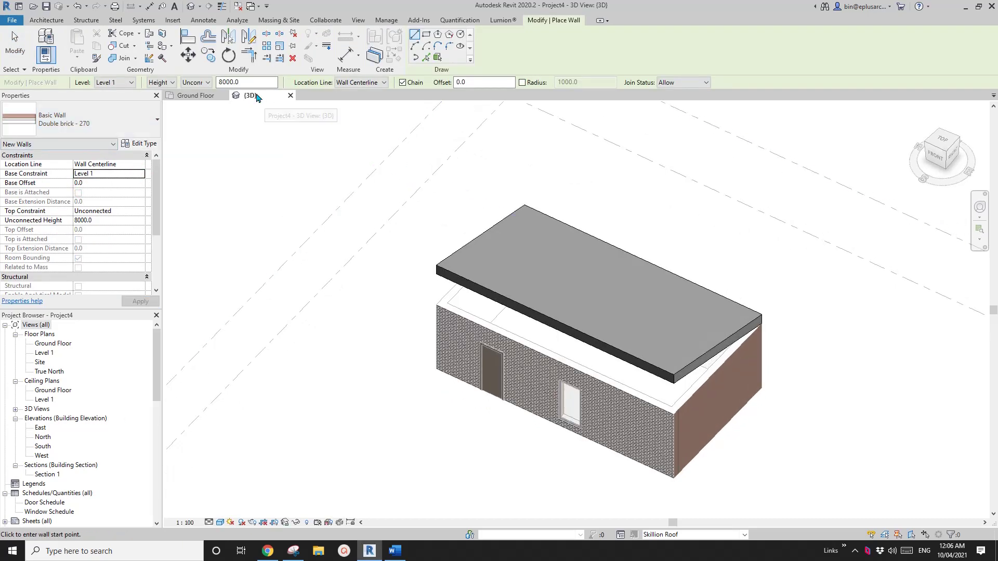
pyautogui.moveTo(251, 83); pyautogui.dragTo(207, 82)
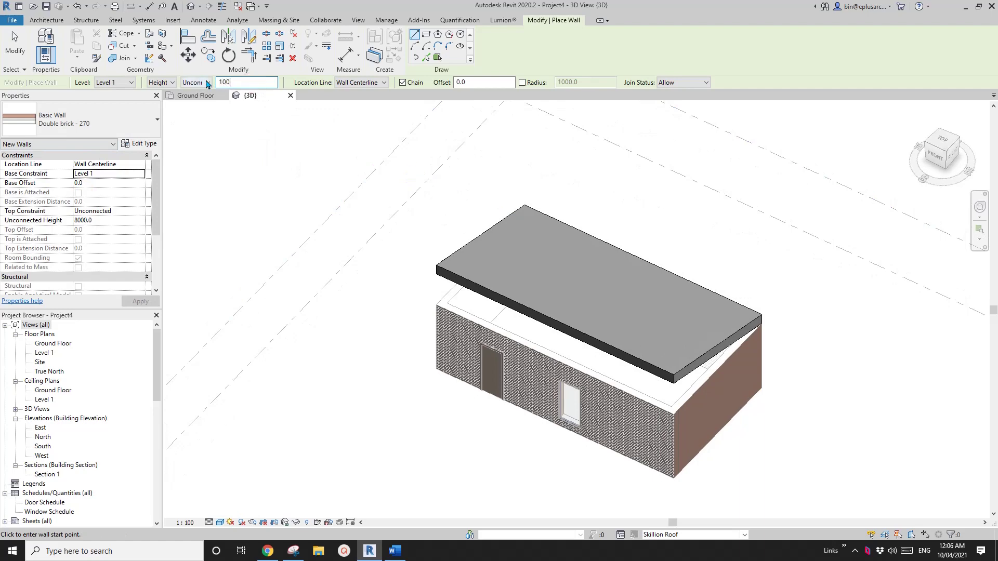
# - Draw a long upper wall in front of the house, roughly parallel to its front wall
pyautogui.keyDown('shift'); pyautogui.moveTo(569, 398); pyautogui.dragTo(594, 418, button='middle'); pyautogui.keyUp('shift')
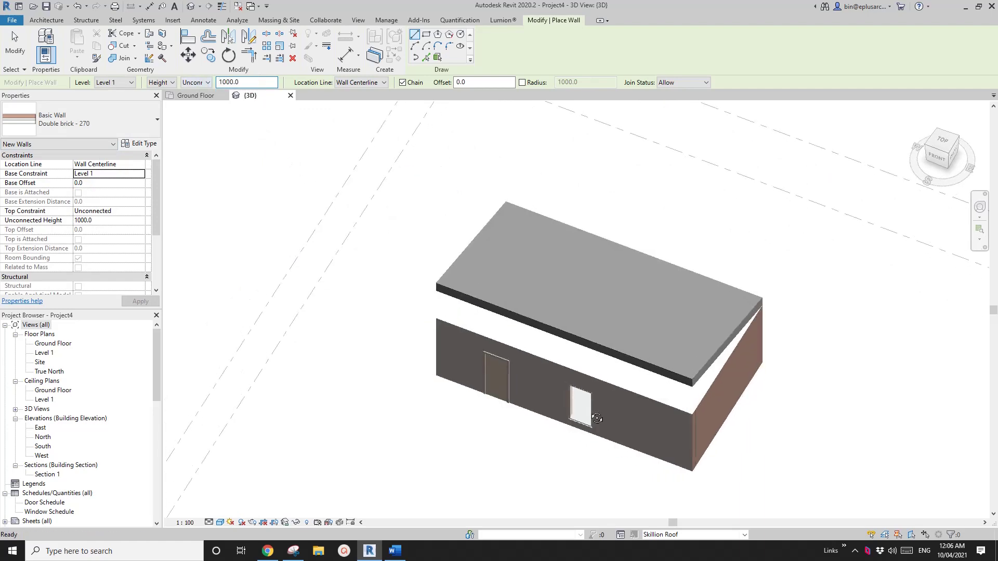
pyautogui.click(643, 494)
pyautogui.click(419, 412)
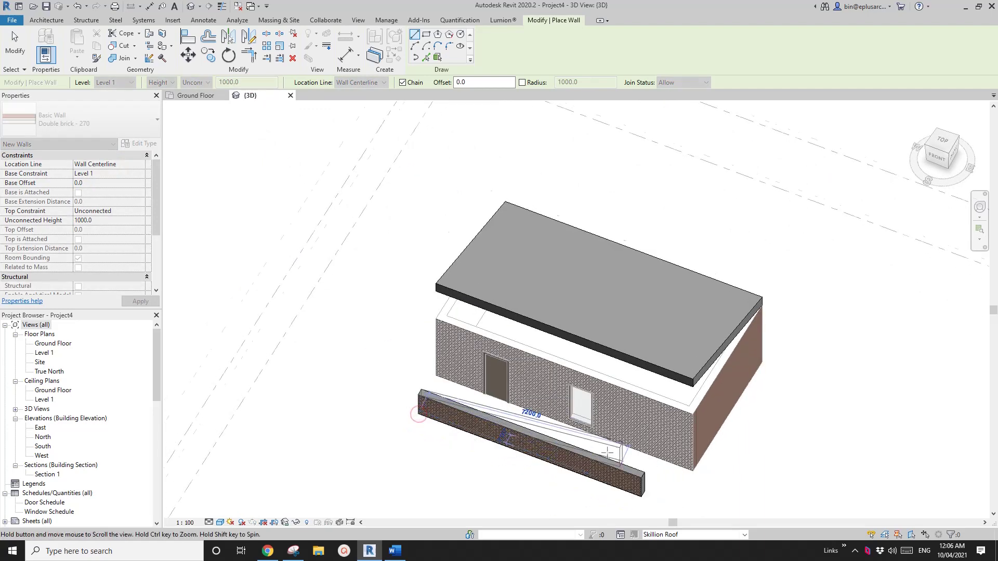
pyautogui.moveTo(776, 475); pyautogui.dragTo(689, 423, button='middle')
pyautogui.press('Escape')
# - Draw one short upper wall beyond each end of the house, roughly parallel to its side walls
pyautogui.click(717, 343)
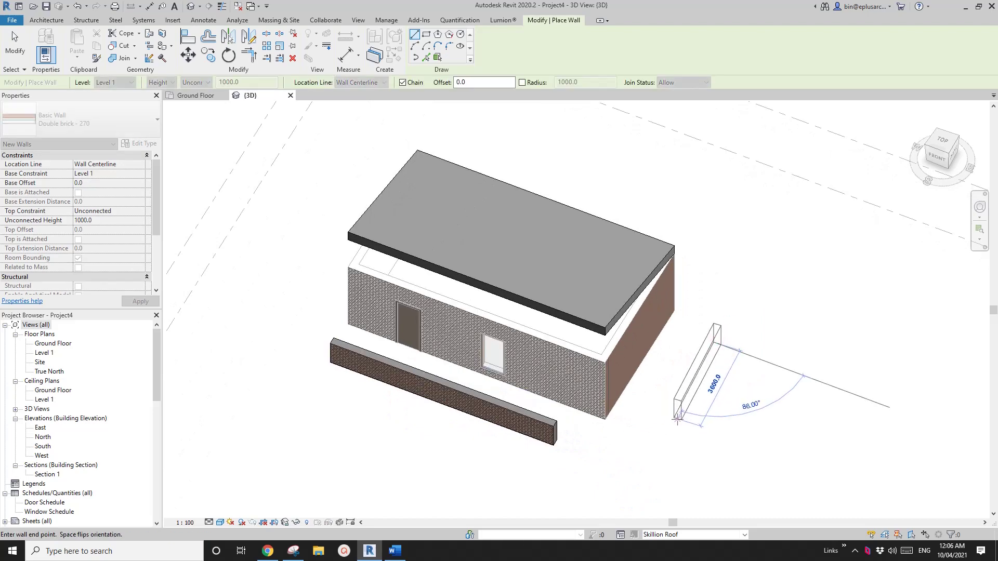
pyautogui.press('Escape')
pyautogui.keyDown('shift'); pyautogui.moveTo(526, 396); pyautogui.dragTo(646, 384, button='middle'); pyautogui.keyUp('shift')
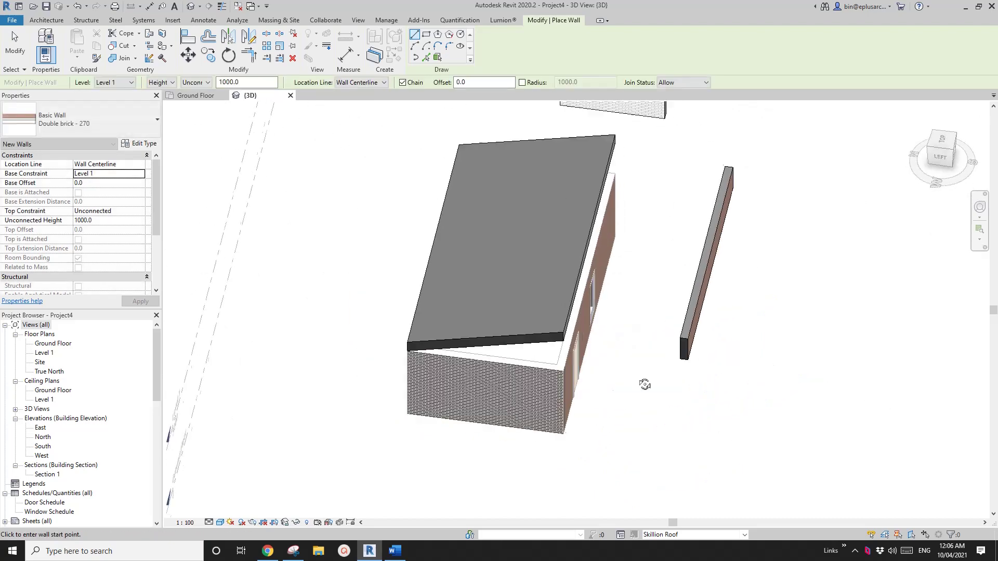
pyautogui.click(557, 466)
pyautogui.click(557, 466)
pyautogui.press('Escape')
pyautogui.press('Escape')
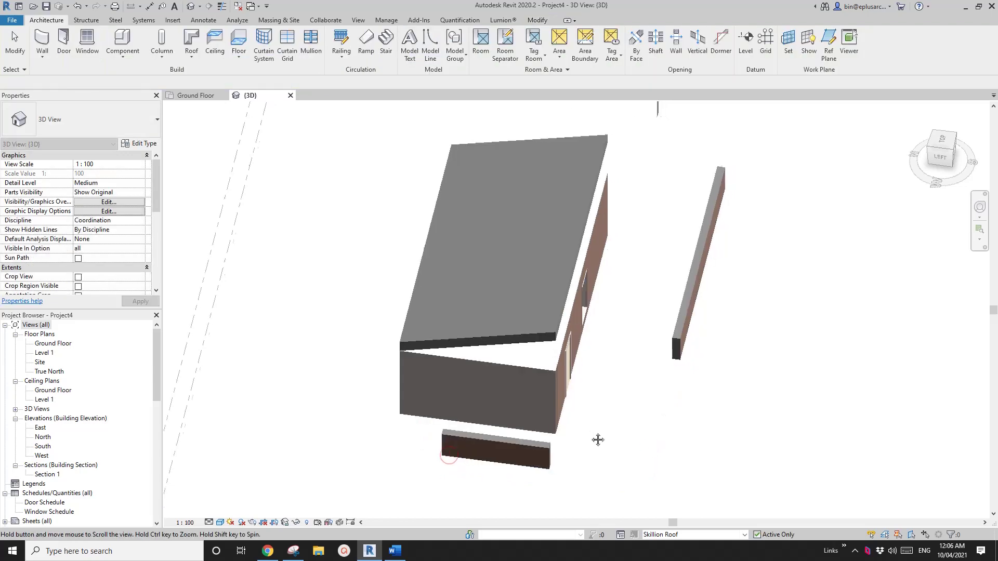
# - Align the ends of the left and front upper walls with the outer faces of the house walls
pyautogui.keyDown('shift'); pyautogui.moveTo(597, 439); pyautogui.dragTo(551, 432, button='middle'); pyautogui.keyUp('shift')
pyautogui.press('a')
pyautogui.press('l')
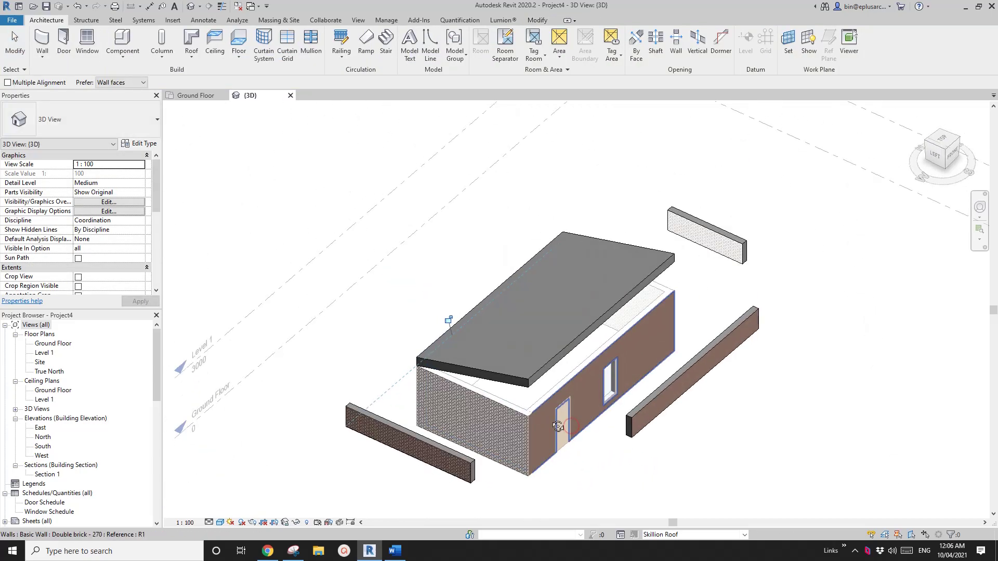
pyautogui.click(471, 467)
pyautogui.moveTo(551, 473); pyautogui.dragTo(541, 452, button='middle')
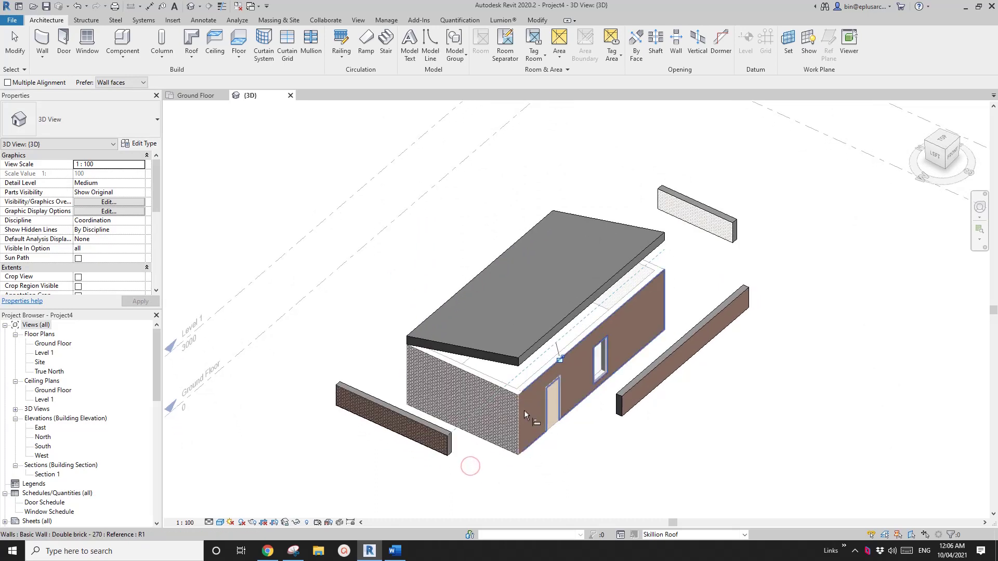
pyautogui.click(509, 410)
pyautogui.click(619, 408)
pyautogui.keyDown('shift'); pyautogui.moveTo(620, 411); pyautogui.dragTo(501, 385, button='middle'); pyautogui.keyUp('shift')
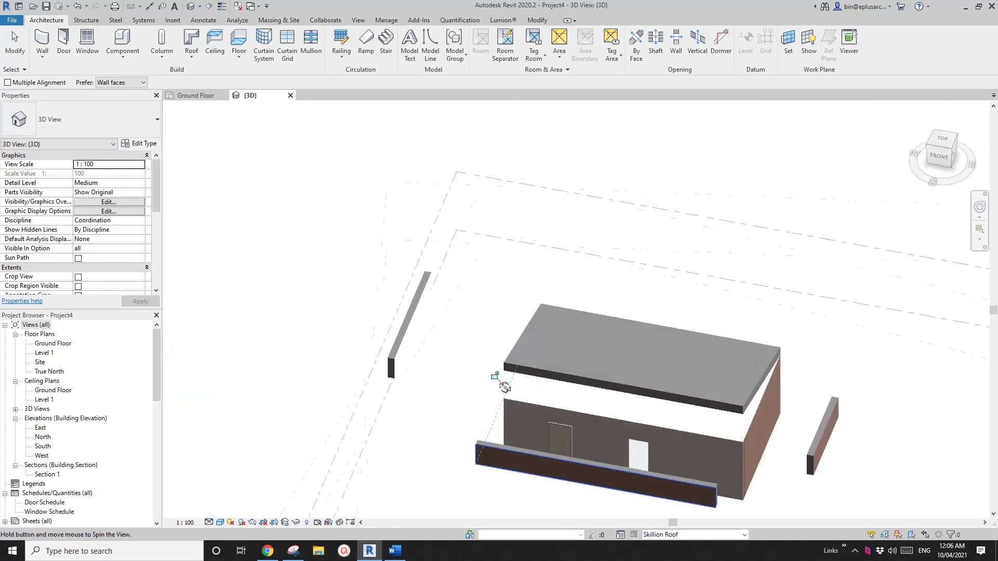
# - Align both ends of the right upper wall with the front and rear faces of the house
pyautogui.moveTo(690, 511); pyautogui.dragTo(671, 429, button='middle')
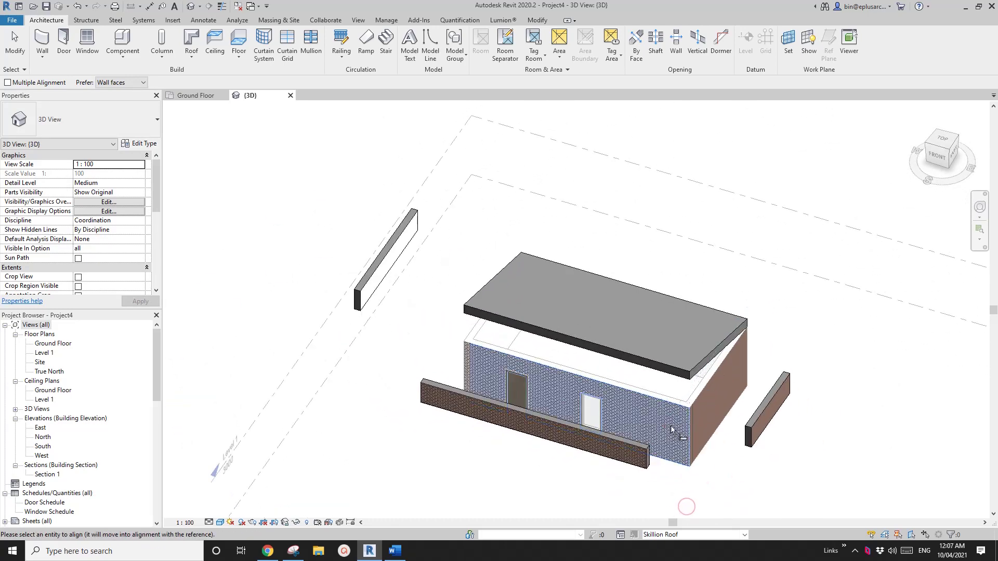
pyautogui.click(748, 438)
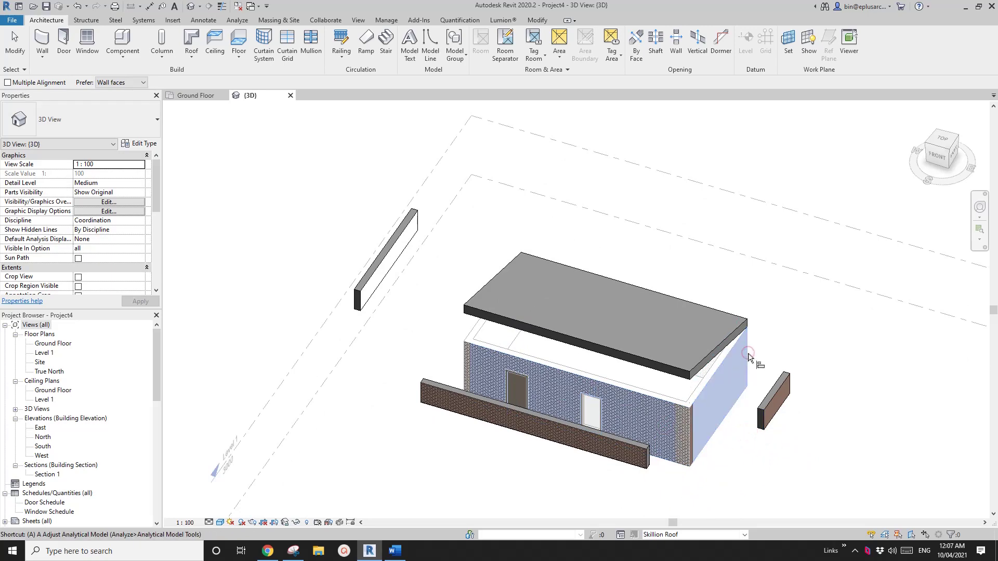
pyautogui.click(747, 354)
pyautogui.click(785, 375)
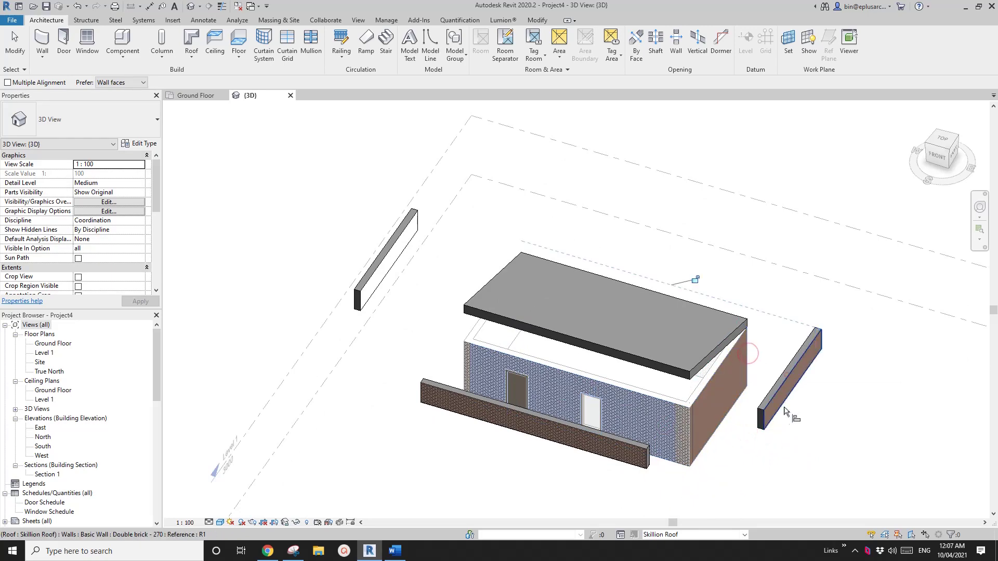
# - Align the outer faces of the right, front and left upper walls with the house walls below them
pyautogui.moveTo(782, 407); pyautogui.dragTo(719, 401, button='middle')
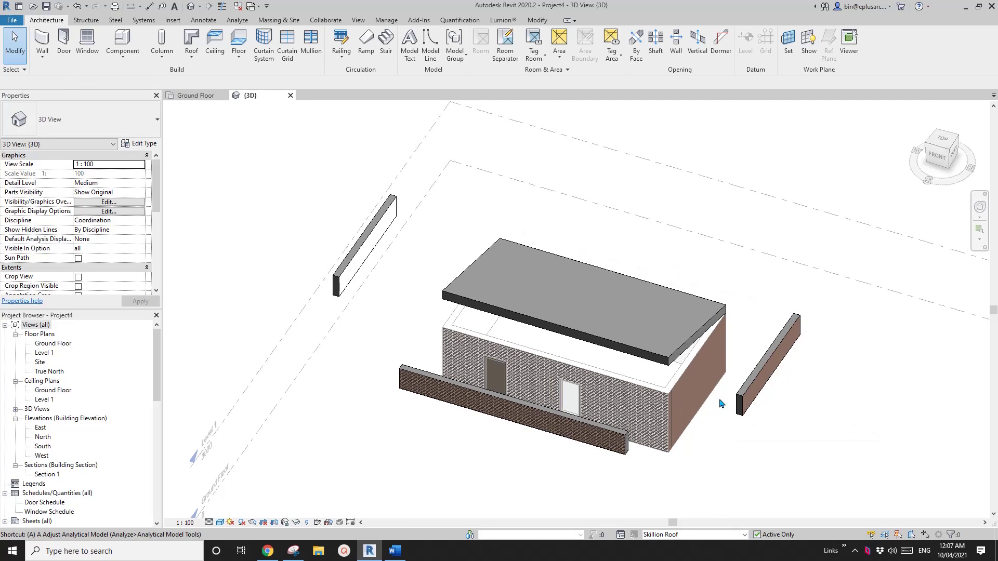
pyautogui.click(699, 390)
pyautogui.click(759, 390)
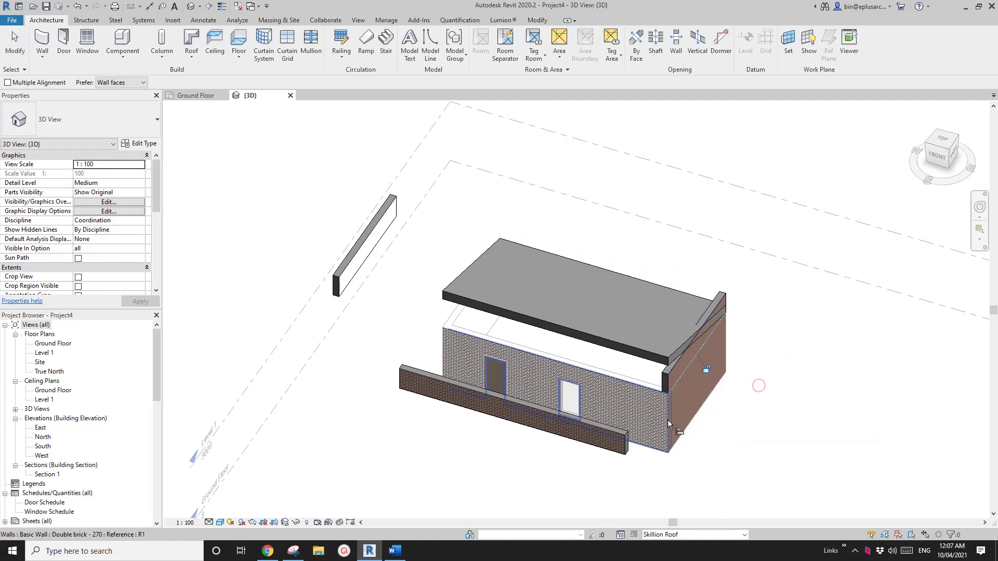
pyautogui.keyDown('shift'); pyautogui.moveTo(582, 437); pyautogui.dragTo(481, 388, button='middle'); pyautogui.keyUp('shift')
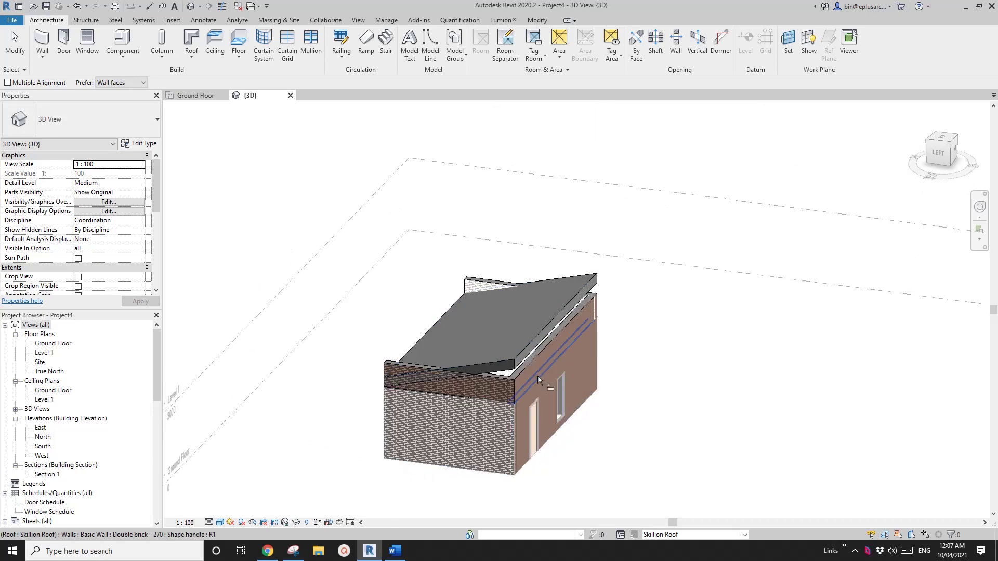
# - Attach the tops of the left and right upper walls to the skillion roof
pyautogui.click(480, 387)
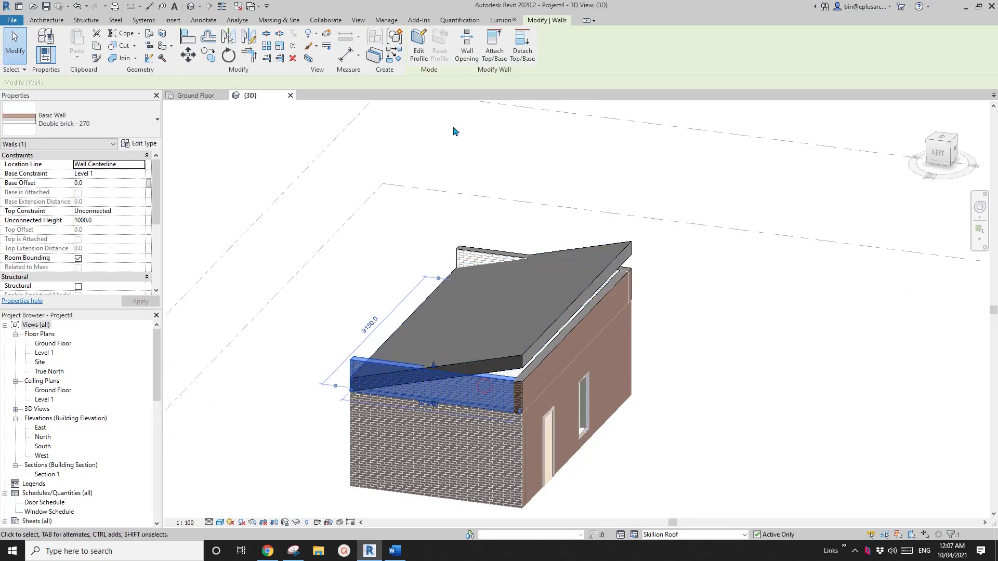
pyautogui.click(494, 45)
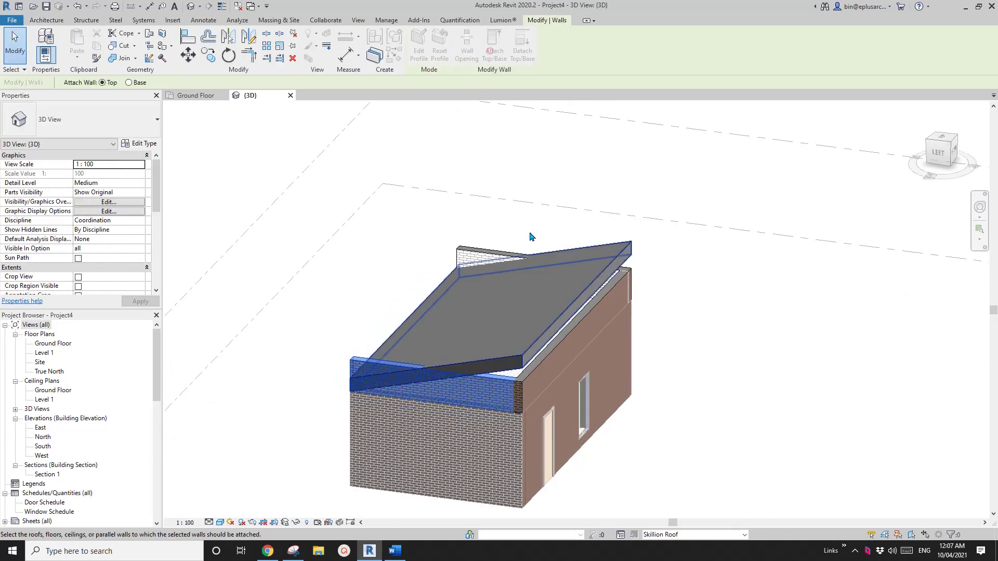
pyautogui.click(518, 383)
pyautogui.keyDown('shift'); pyautogui.moveTo(518, 383); pyautogui.dragTo(552, 423, button='middle'); pyautogui.keyUp('shift')
pyautogui.scroll(1, 537, 408)
pyautogui.click(538, 408)
pyautogui.moveTo(540, 383); pyautogui.dragTo(540, 390, button='middle')
pyautogui.click(497, 48)
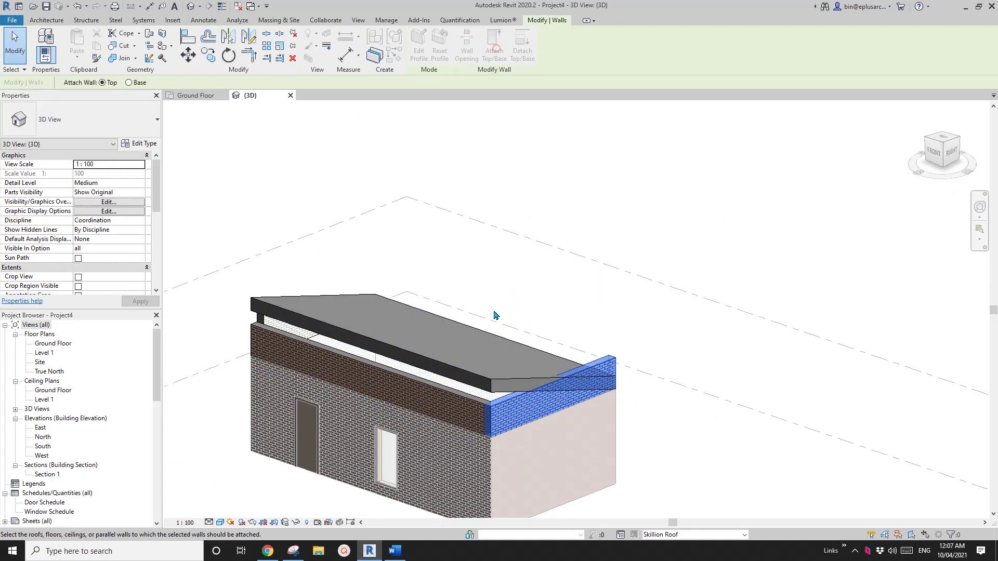
pyautogui.click(487, 356)
# - Attach the top of the front upper wall to the skillion roof and inspect the closed gap
pyautogui.moveTo(486, 356); pyautogui.dragTo(565, 325, button='middle')
pyautogui.keyDown('shift'); pyautogui.moveTo(565, 325); pyautogui.dragTo(576, 340, button='middle'); pyautogui.keyUp('shift')
pyautogui.click(506, 369)
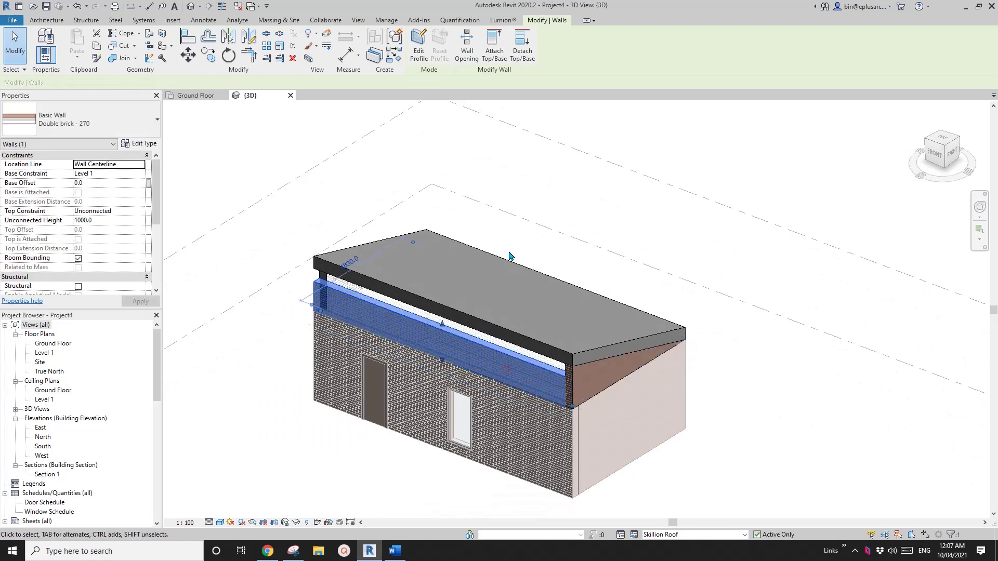
pyautogui.click(493, 48)
pyautogui.click(502, 292)
pyautogui.press('Escape')
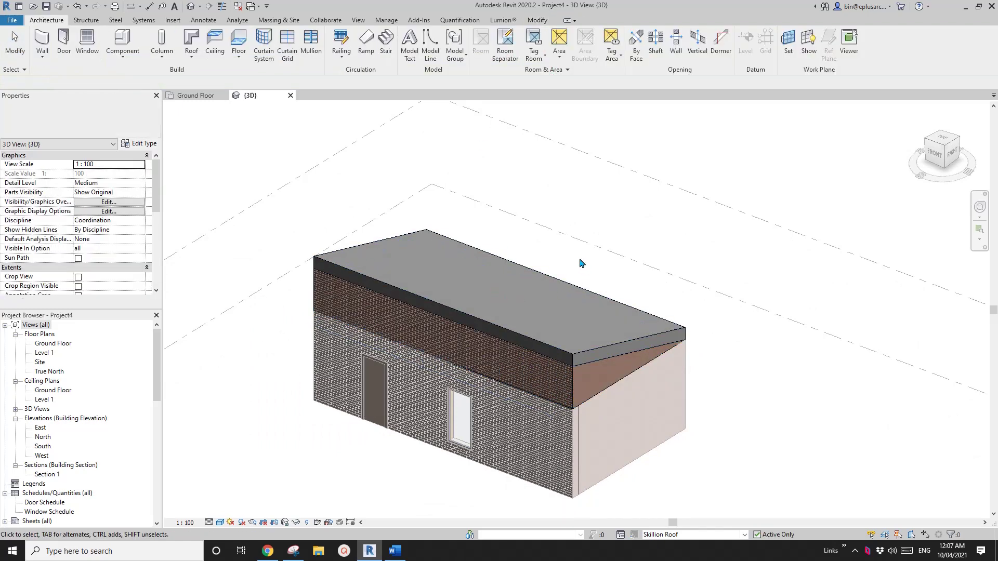
pyautogui.keyDown('shift'); pyautogui.moveTo(580, 263); pyautogui.dragTo(572, 338, button='middle'); pyautogui.keyUp('shift')
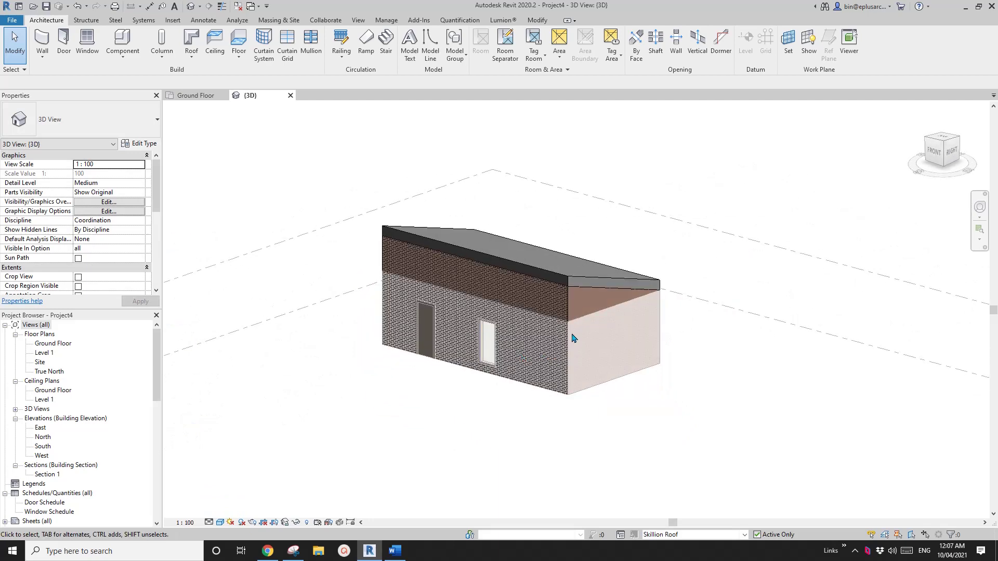
# - Switch editing to the Main Model and apply Hip Roof (primary) as the 3D view's displayed option for the Roof set
pyautogui.click(725, 535)
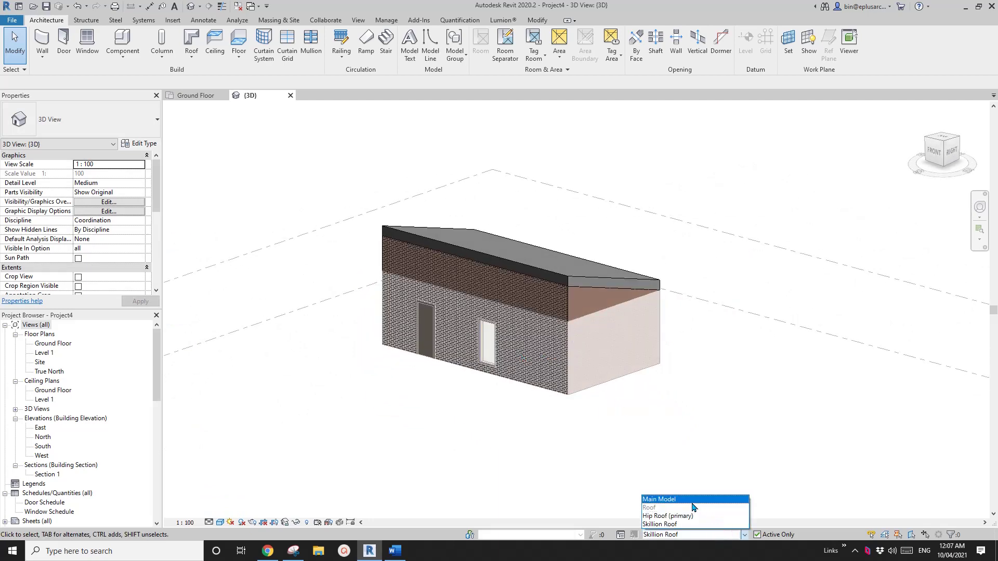
pyautogui.click(691, 501)
pyautogui.moveTo(528, 399); pyautogui.dragTo(546, 438, button='middle')
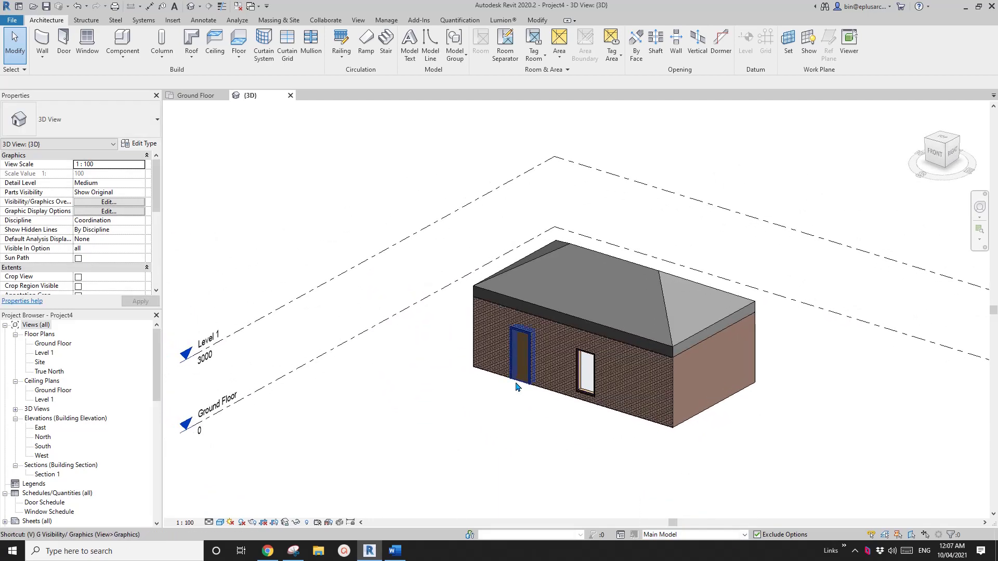
pyautogui.press('v')
pyautogui.press('g')
pyautogui.click(345, 115)
pyautogui.click(298, 143)
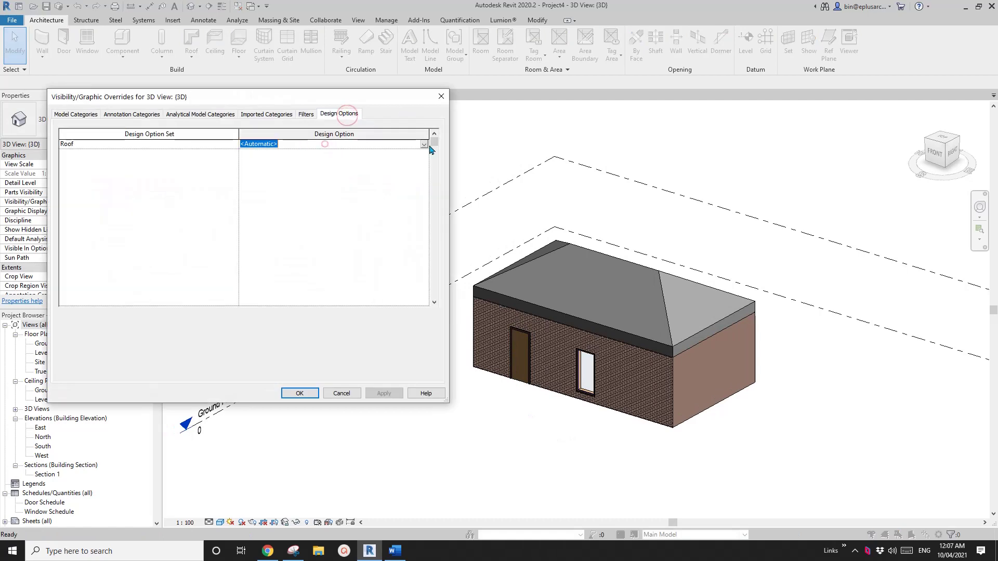
pyautogui.click(424, 144)
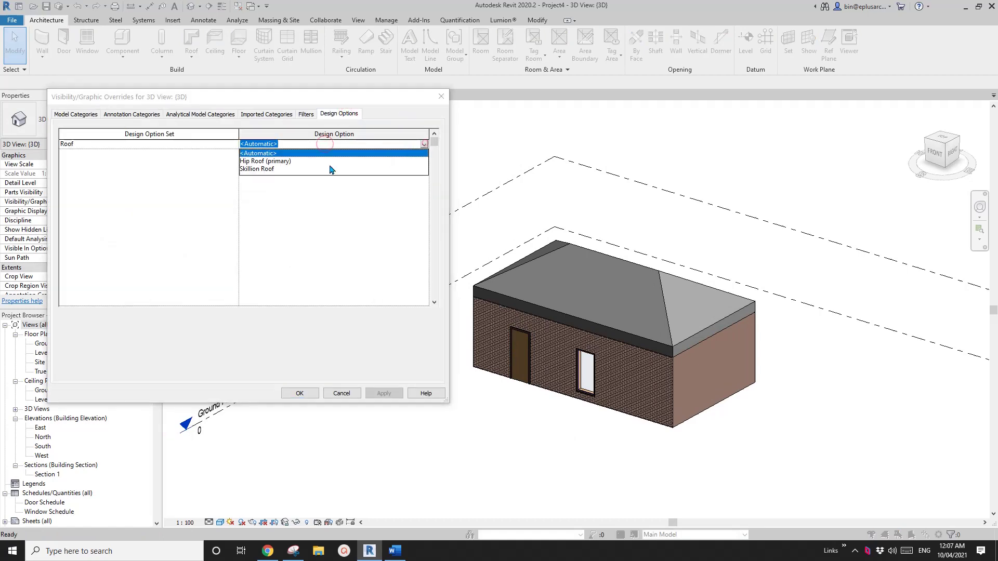
pyautogui.click(246, 162)
pyautogui.click(389, 393)
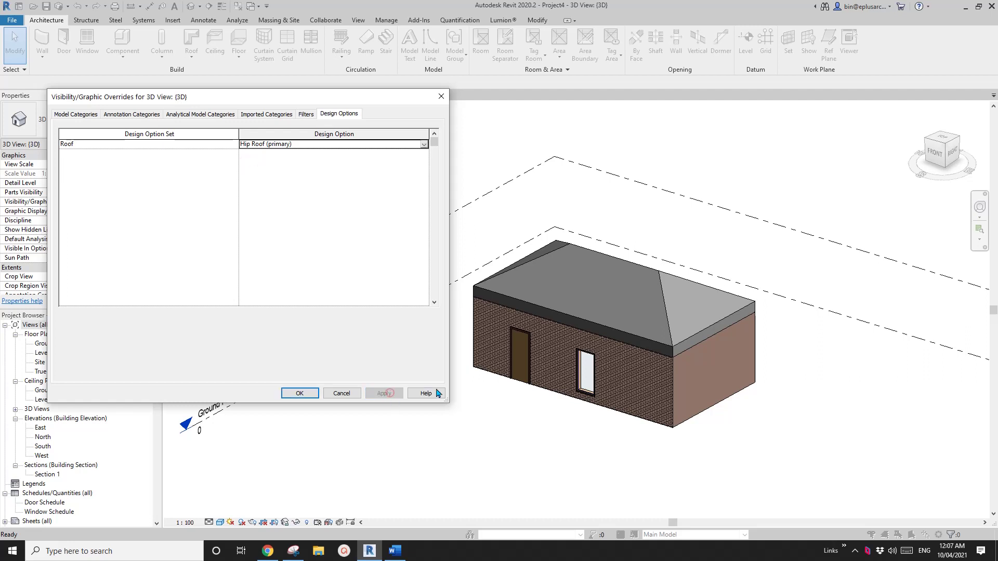
# - Set the 3D view to display the Skillion Roof option for the Roof set and check the house
pyautogui.click(422, 144)
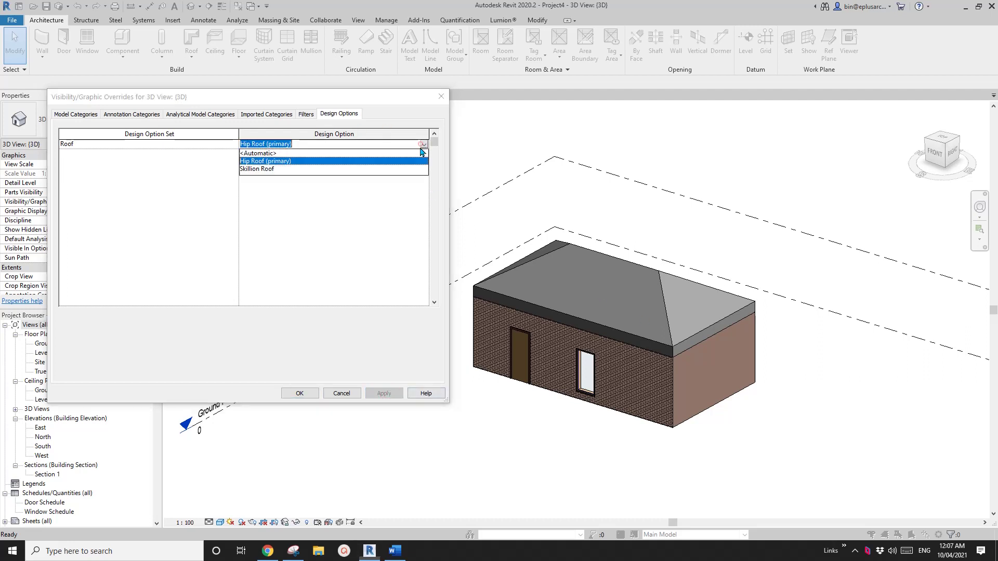
pyautogui.click(262, 168)
pyautogui.click(393, 394)
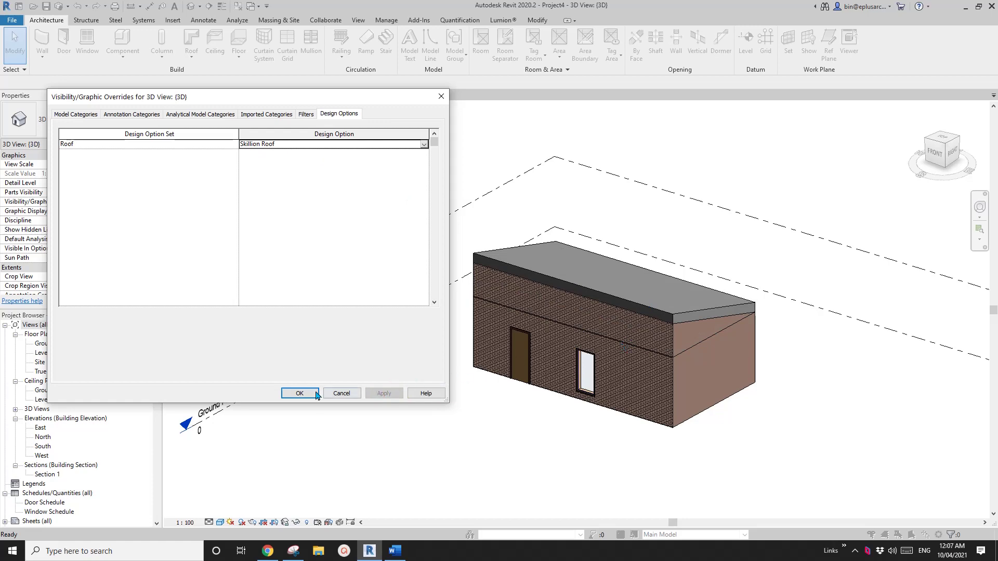
pyautogui.click(300, 394)
pyautogui.scroll(4, 560, 330)
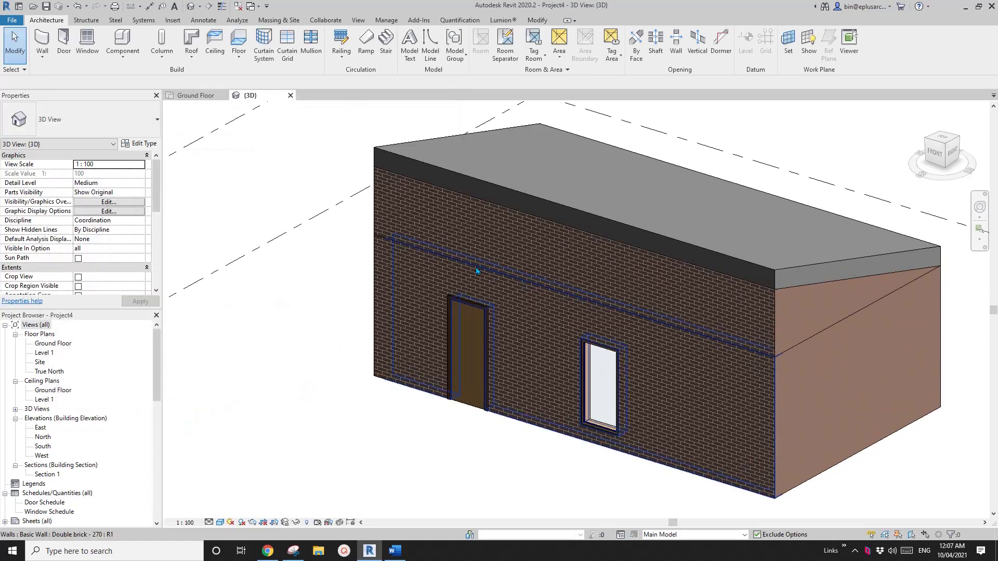
pyautogui.scroll(-3, 688, 347)
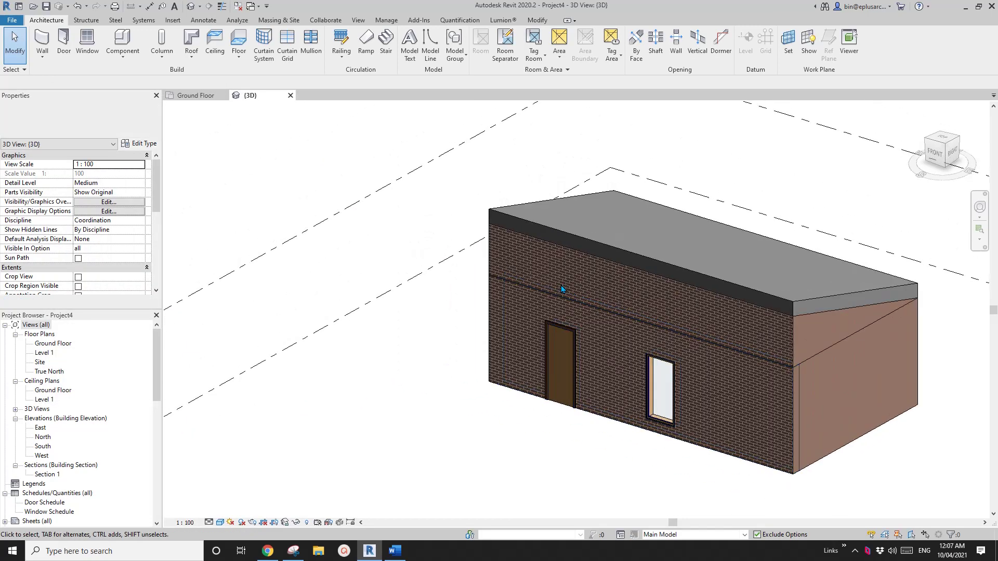
# - Try to join the upper walls' geometry with the front and right house walls below them
pyautogui.click(538, 22)
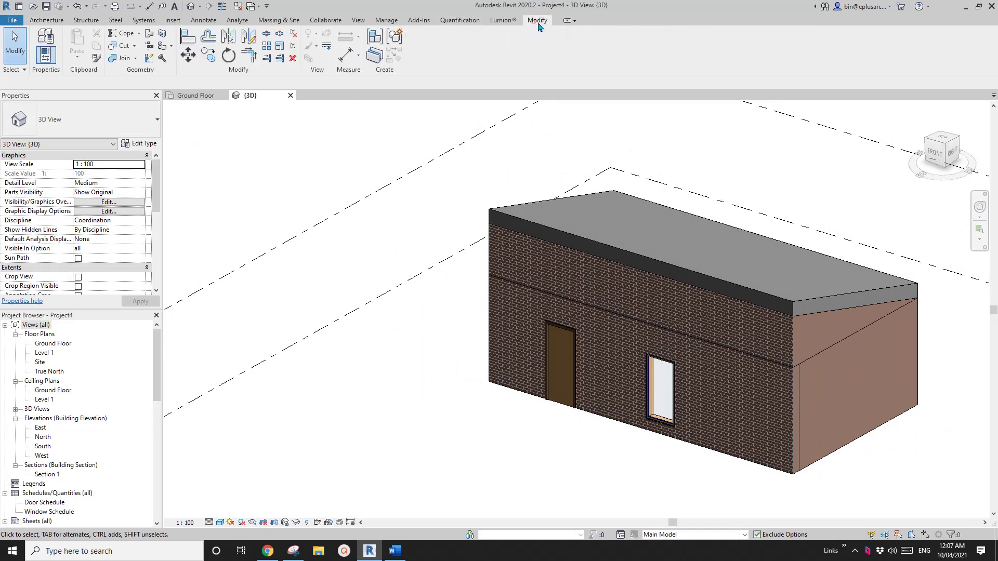
pyautogui.click(120, 57)
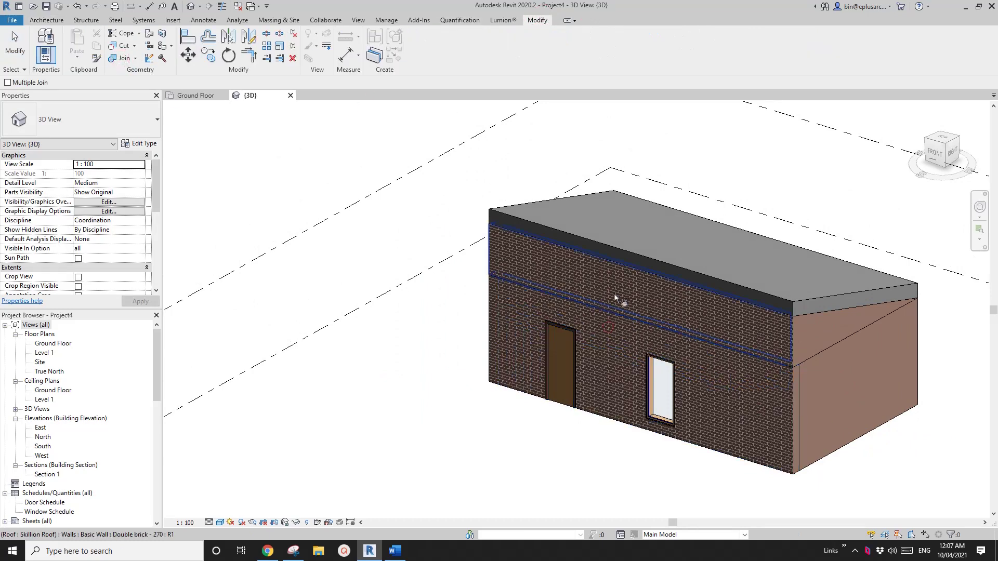
pyautogui.moveTo(707, 333); pyautogui.dragTo(622, 310, button='middle')
pyautogui.click(663, 353)
pyautogui.click(656, 305)
pyautogui.click(725, 307)
pyautogui.click(740, 341)
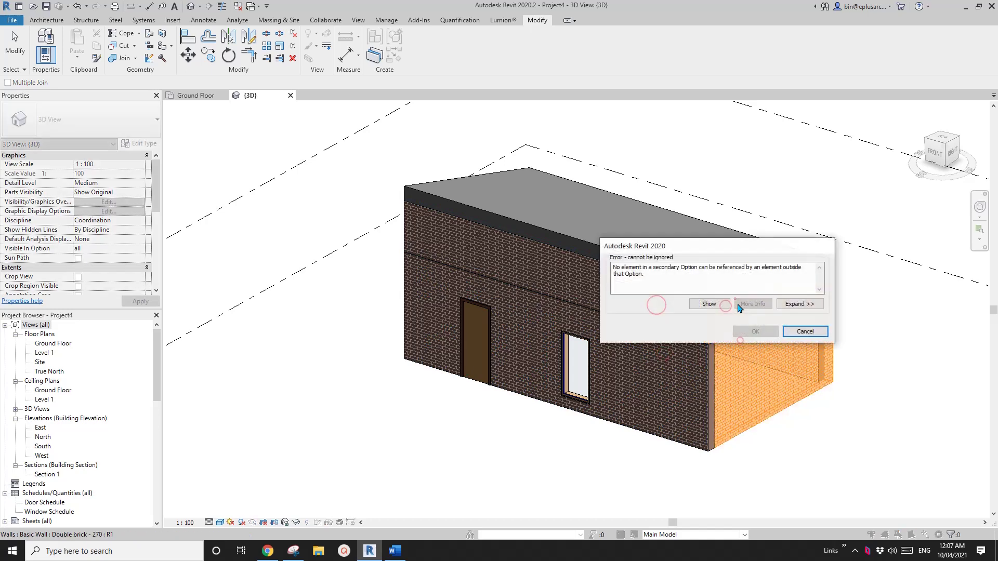
pyautogui.click(805, 331)
# - Try again to join the right upper wall with the house wall below it, and leave the Join command
pyautogui.scroll(2, 759, 343)
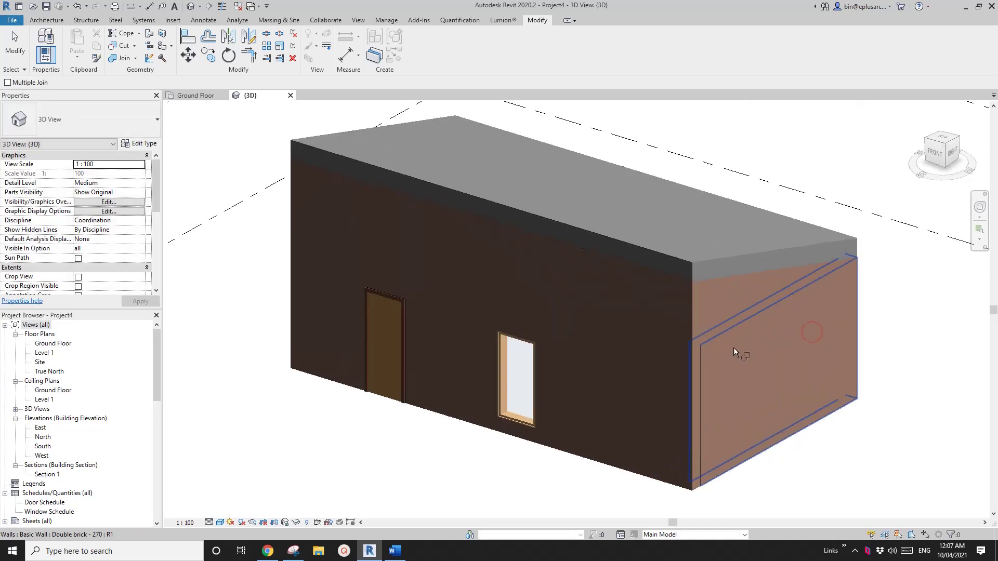
pyautogui.click(734, 348)
pyautogui.click(733, 306)
pyautogui.scroll(1, 641, 344)
pyautogui.keyDown('shift'); pyautogui.moveTo(711, 372); pyautogui.dragTo(702, 375, button='middle'); pyautogui.keyUp('shift')
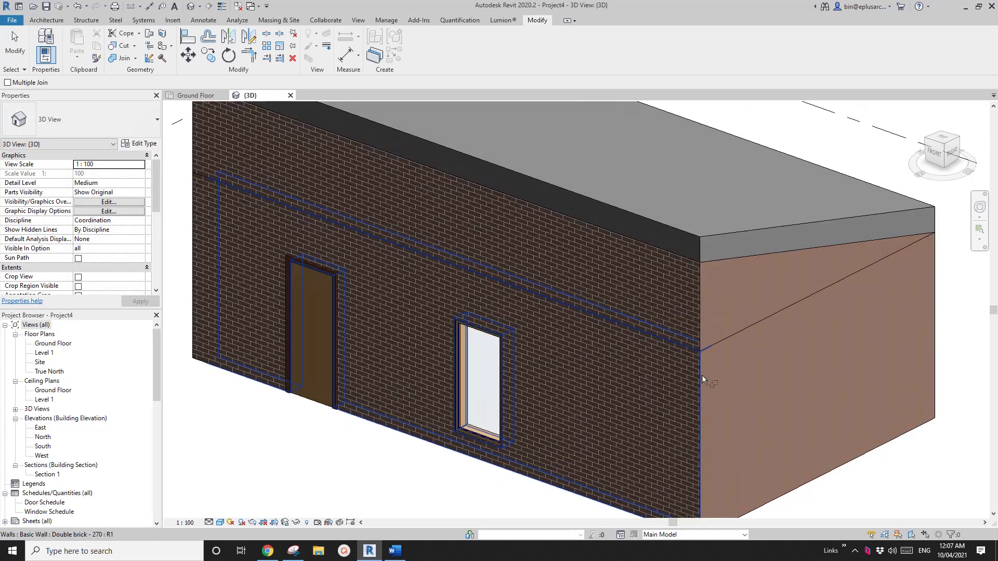
pyautogui.scroll(2, 727, 338)
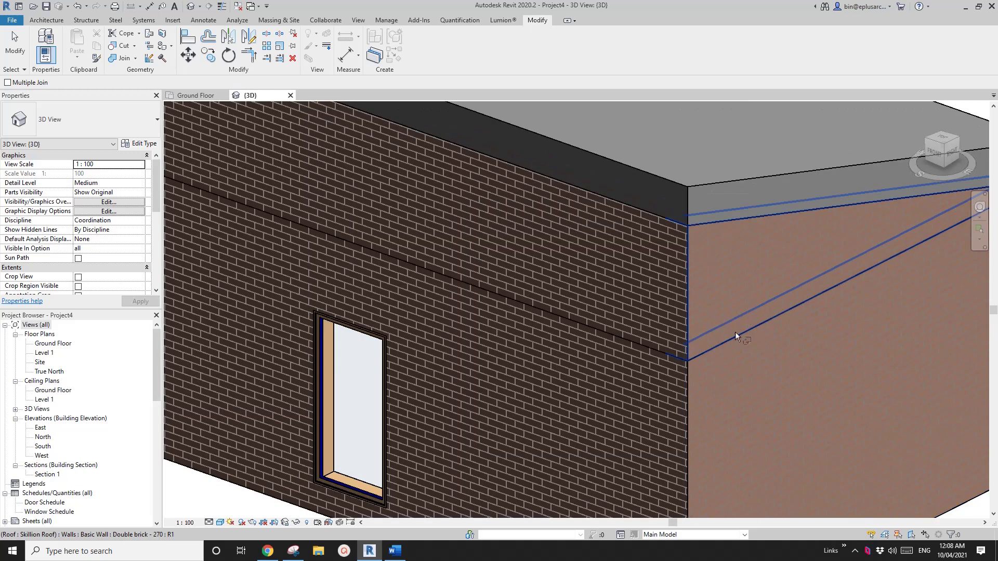
pyautogui.scroll(-4, 637, 350)
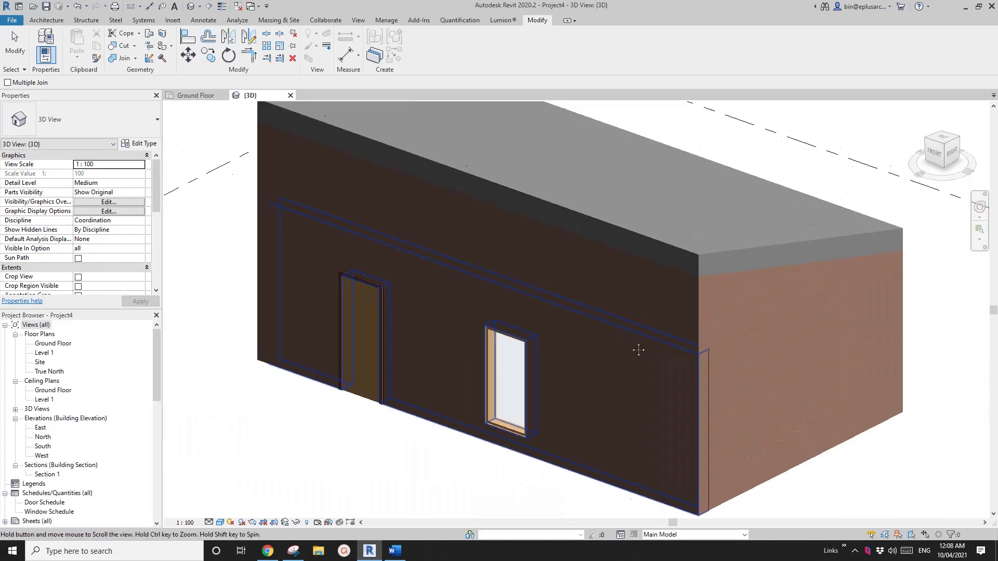
pyautogui.press('Escape')
pyautogui.keyDown('shift'); pyautogui.moveTo(638, 333); pyautogui.dragTo(658, 352, button='middle'); pyautogui.keyUp('shift')
pyautogui.scroll(-3, 453, 261)
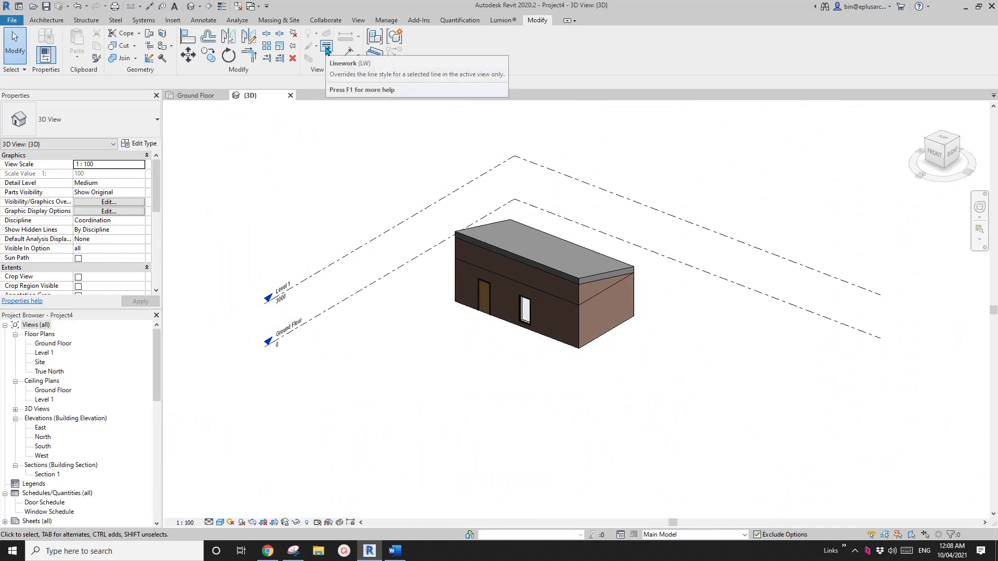
# - Use Linework with the <Invisible lines> style to hide the top edges of the front and right house walls
pyautogui.scroll(4, 509, 249)
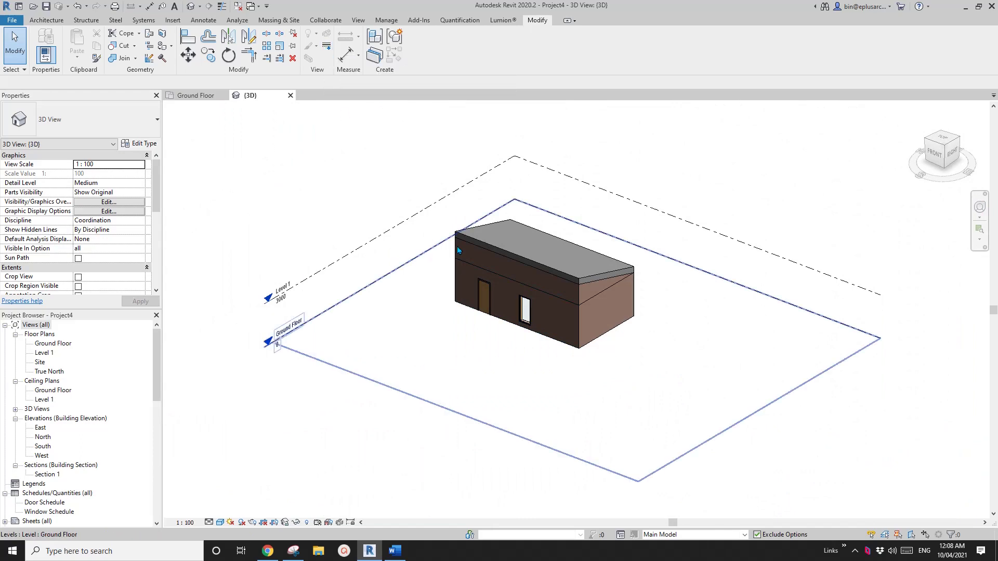
pyautogui.click(326, 49)
pyautogui.click(465, 50)
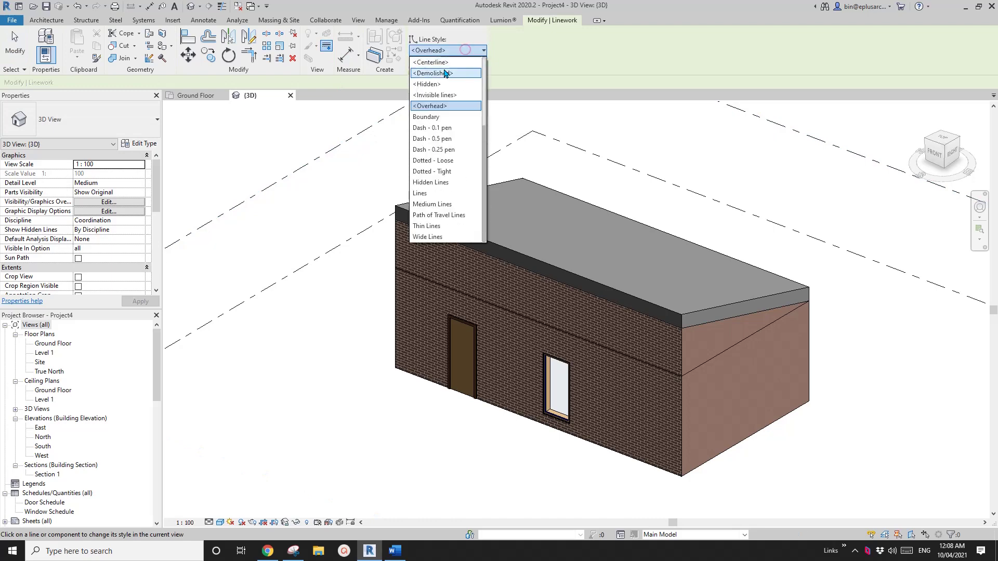
pyautogui.click(431, 96)
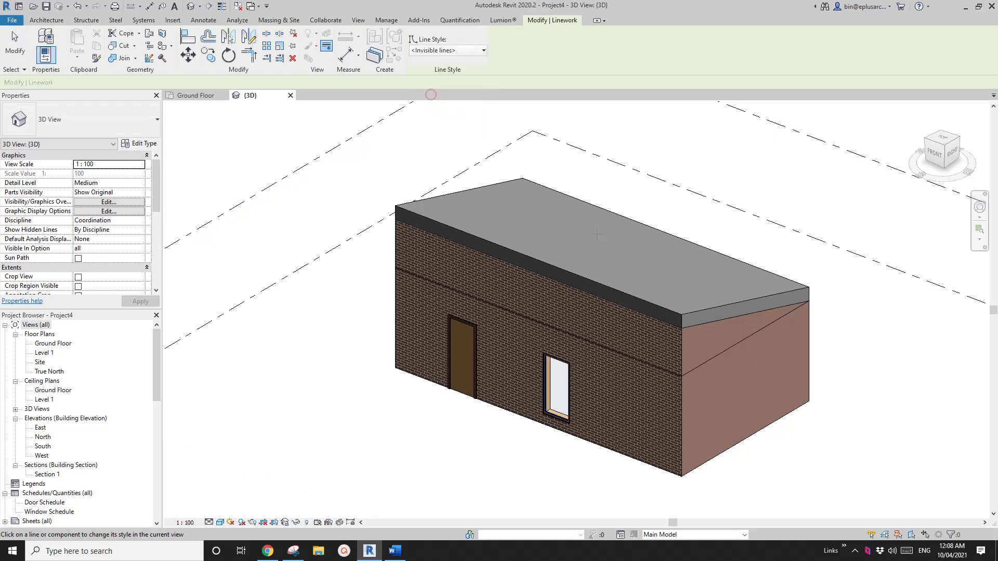
pyautogui.click(615, 348)
# - Apply the <Invisible lines> style to the leftover edge segments near the front wall's corners
pyautogui.scroll(5, 678, 369)
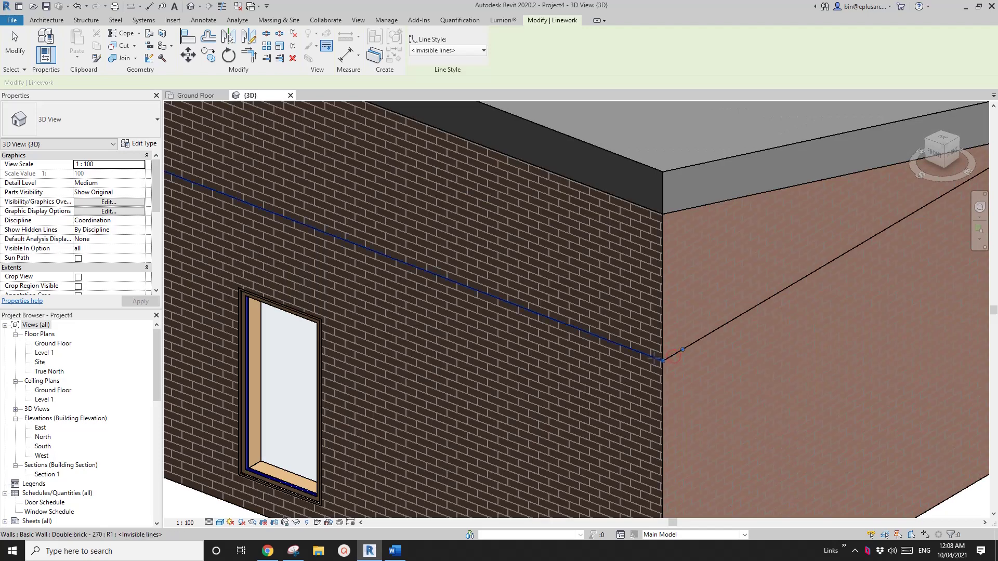
pyautogui.scroll(-2, 582, 331)
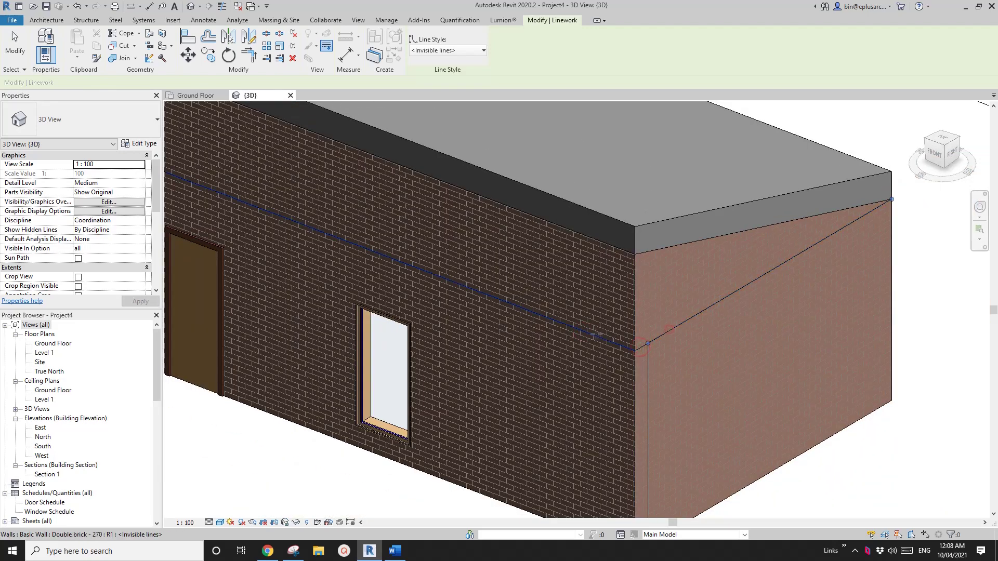
pyautogui.scroll(-2, 572, 332)
pyautogui.moveTo(541, 333); pyautogui.dragTo(660, 332, button='middle')
pyautogui.scroll(3, 291, 193)
pyautogui.click(292, 193)
pyautogui.scroll(-5, 292, 193)
pyautogui.scroll(5, 583, 296)
pyautogui.scroll(-1, 652, 314)
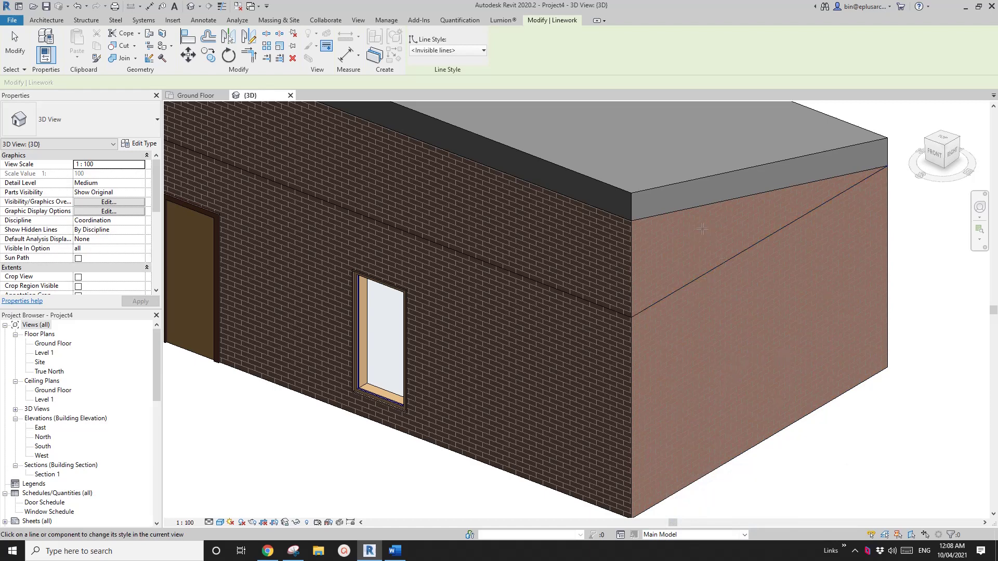
# - Switch to the Skillion Roof option and apply <Invisible lines> to the bottom edges of the right and front upper walls
pyautogui.click(709, 537)
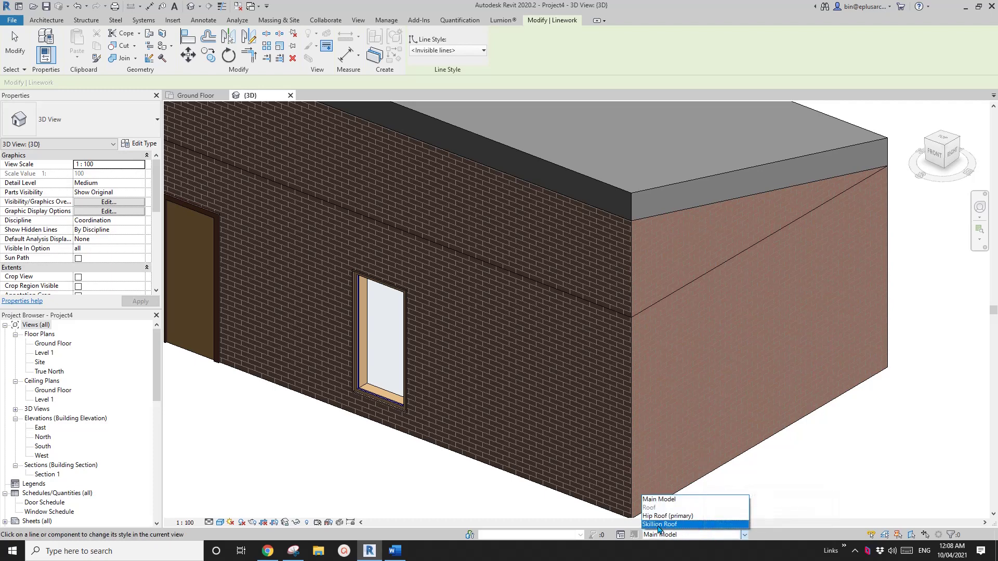
pyautogui.click(659, 525)
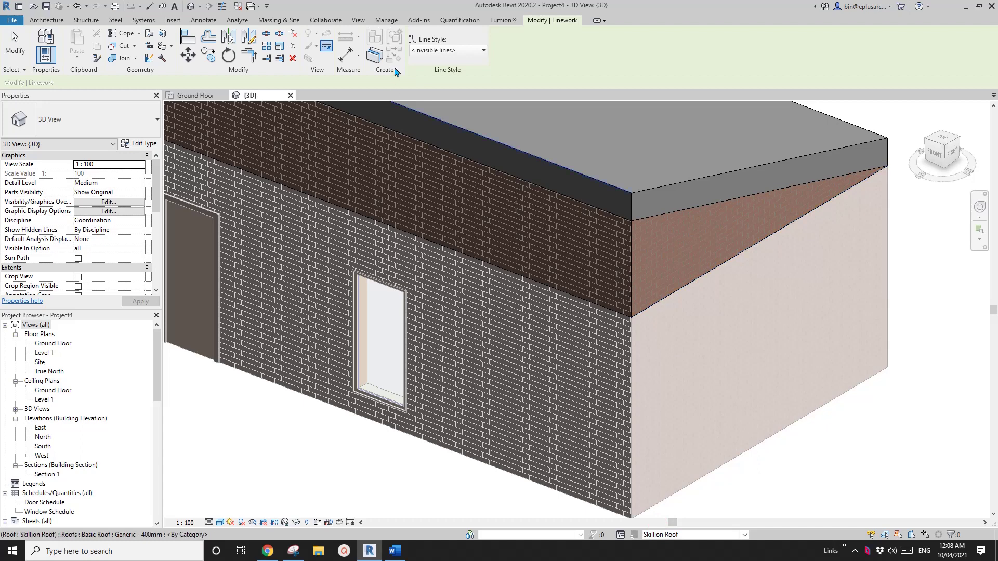
pyautogui.click(699, 284)
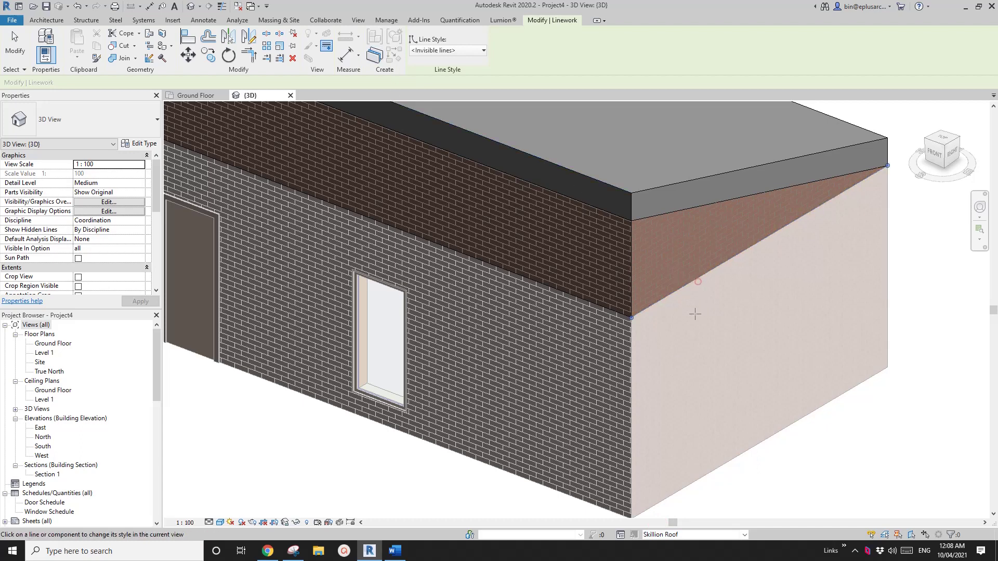
pyautogui.scroll(2, 624, 315)
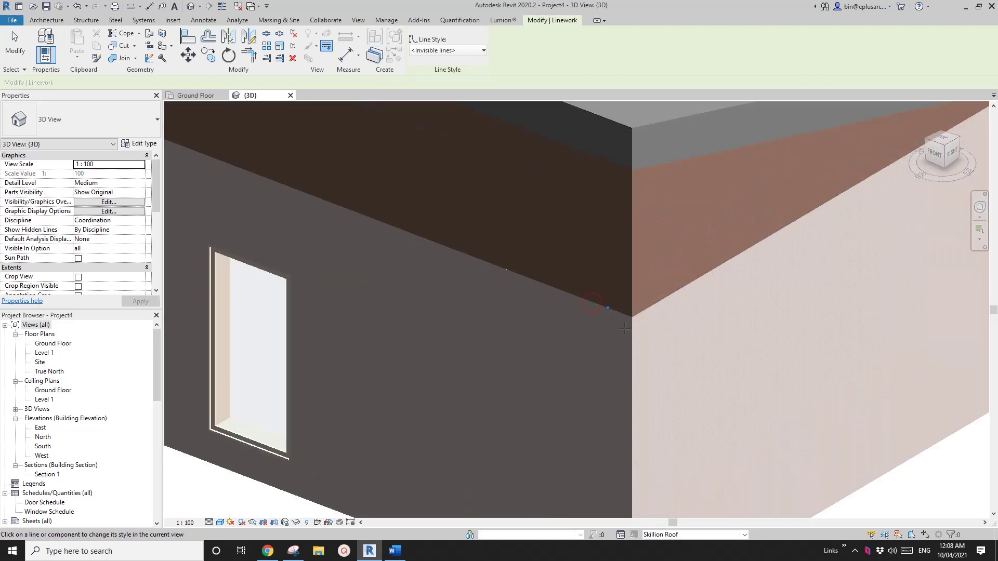
pyautogui.scroll(-3, 614, 312)
pyautogui.moveTo(316, 216); pyautogui.dragTo(679, 305, button='middle')
pyautogui.scroll(2, 573, 228)
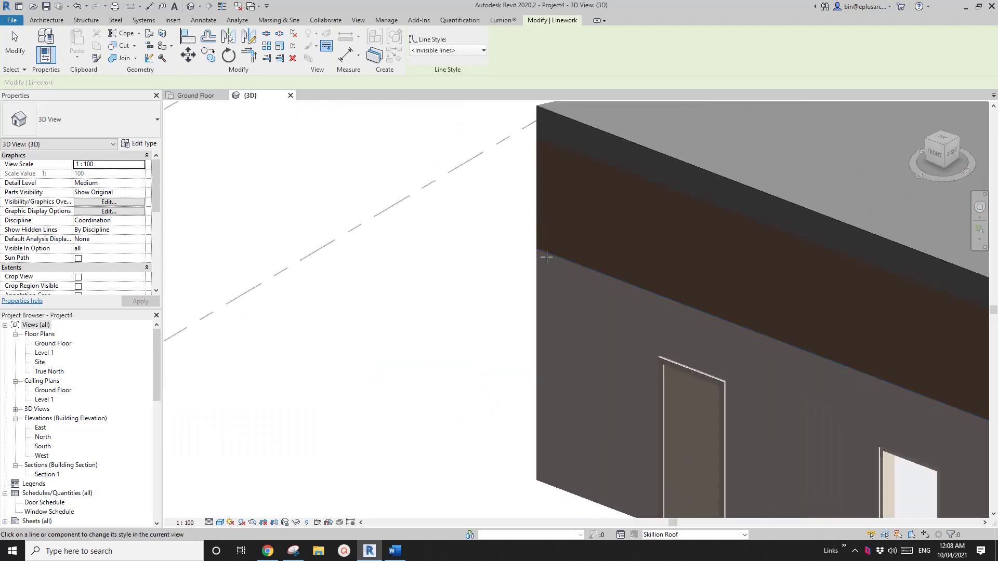
pyautogui.scroll(3, 550, 283)
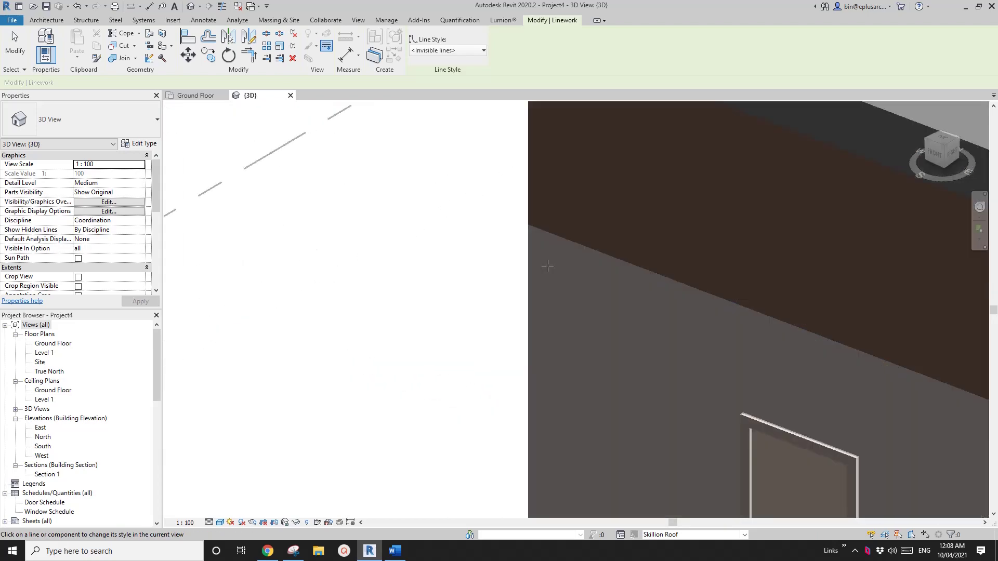
pyautogui.scroll(-5, 538, 219)
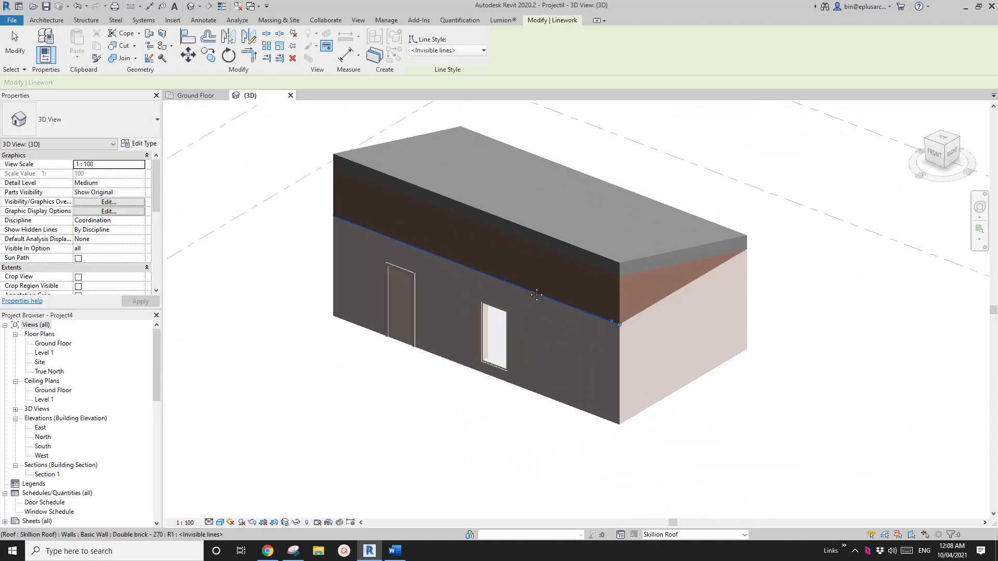
pyautogui.click(537, 295)
# - Return to the Main Model and inspect the brickwork along the front wall joint
pyautogui.click(722, 536)
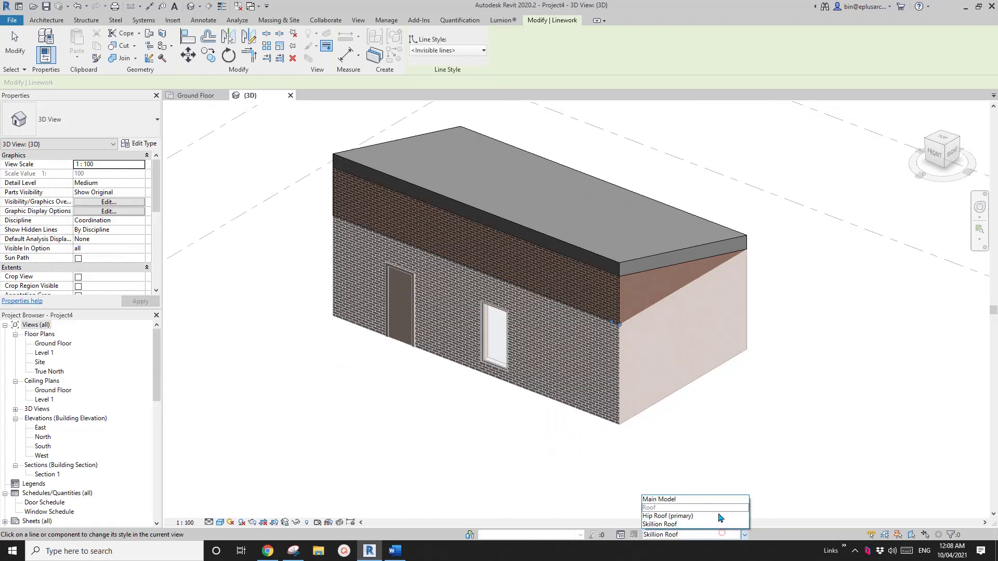
pyautogui.click(693, 501)
pyautogui.moveTo(691, 502); pyautogui.dragTo(691, 412, button='middle')
pyautogui.scroll(5, 673, 325)
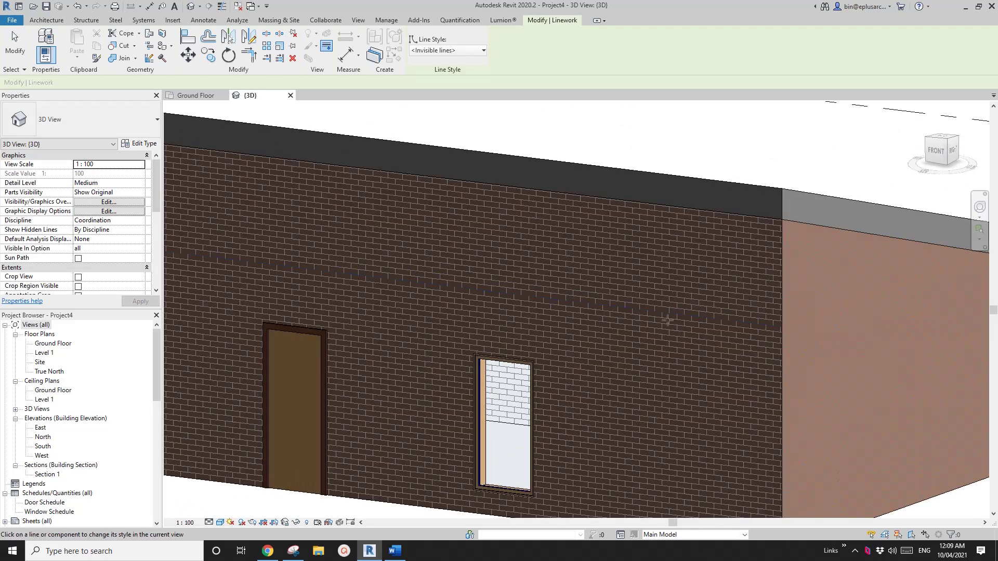
pyautogui.scroll(3, 668, 321)
pyautogui.press('a')
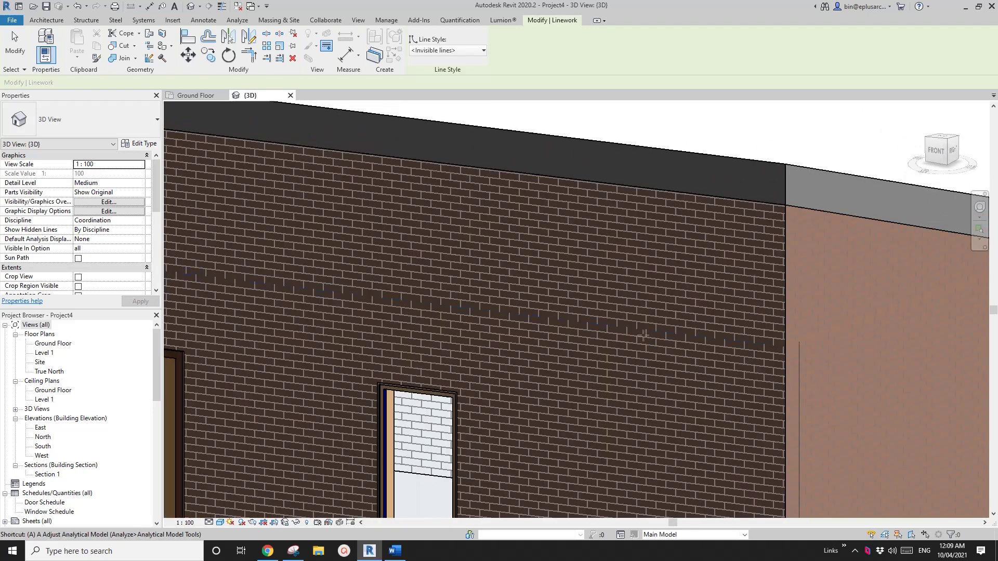
pyautogui.press('l')
pyautogui.scroll(4, 675, 346)
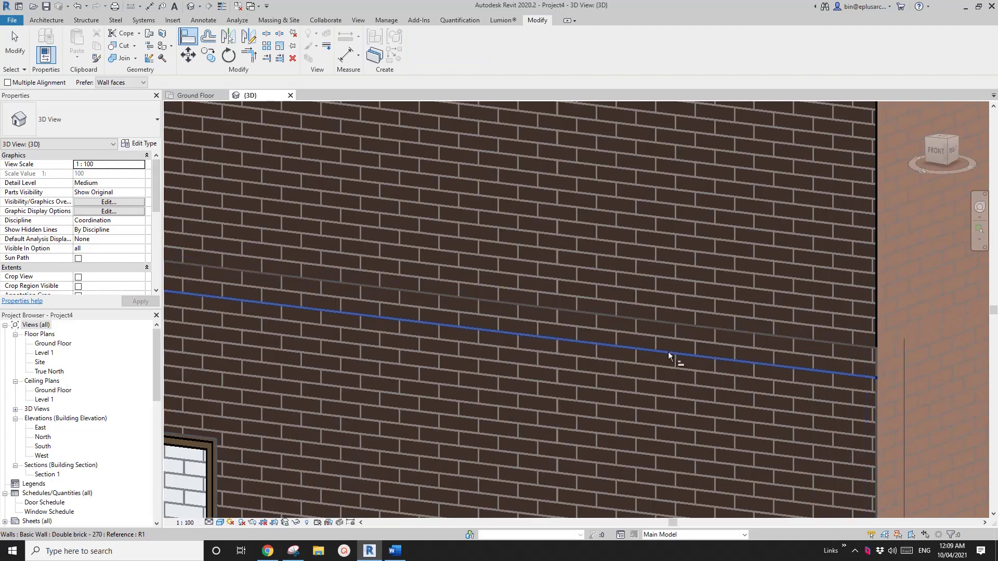
pyautogui.click(669, 352)
pyautogui.press('Escape')
pyautogui.press('Escape')
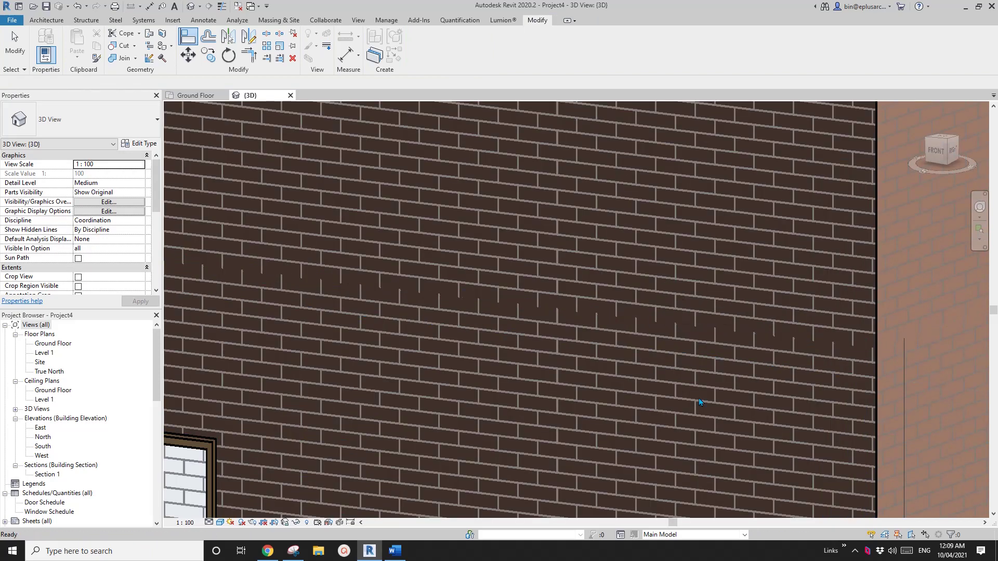
pyautogui.scroll(-6, 698, 401)
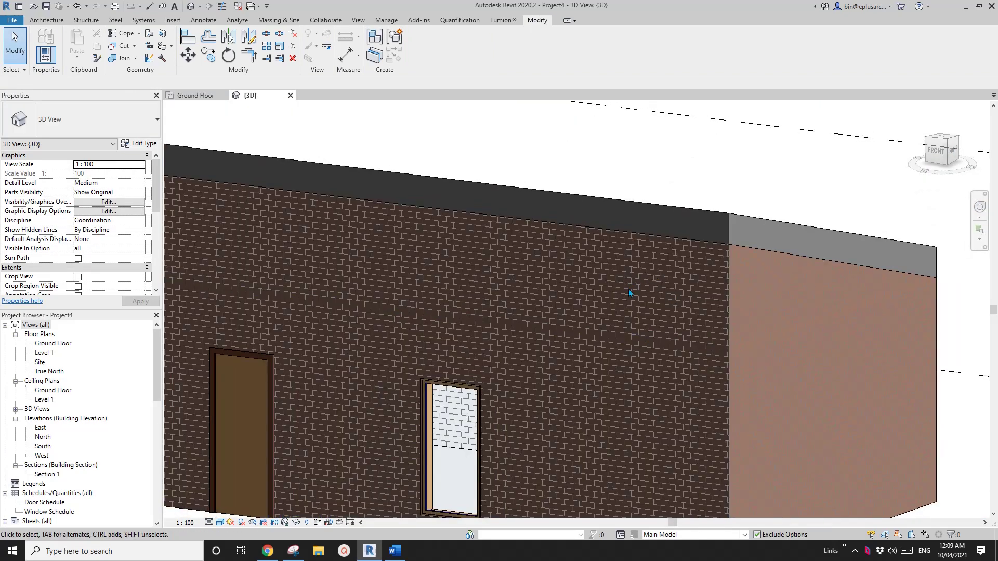
# - Switch to the Skillion Roof option and align the front upper wall's horizontal brick courses with a course line on the wall below
pyautogui.click(702, 534)
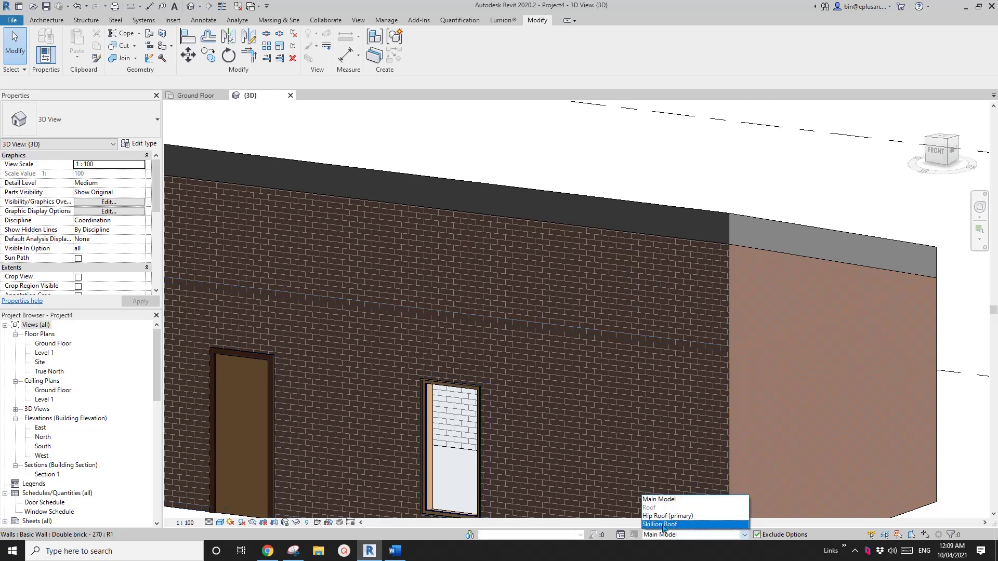
pyautogui.click(660, 524)
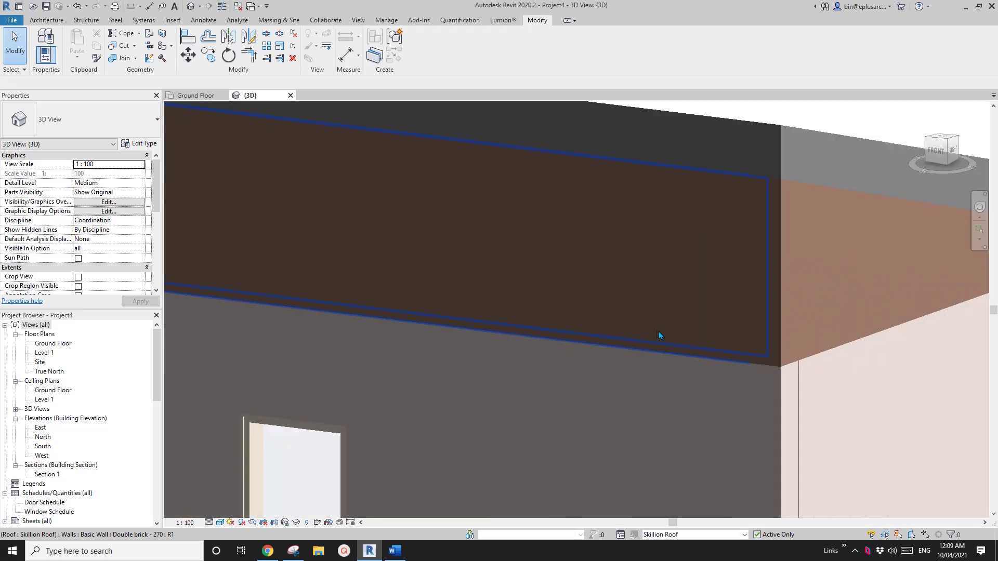
pyautogui.scroll(2, 652, 332)
pyautogui.press('a')
pyautogui.press('l')
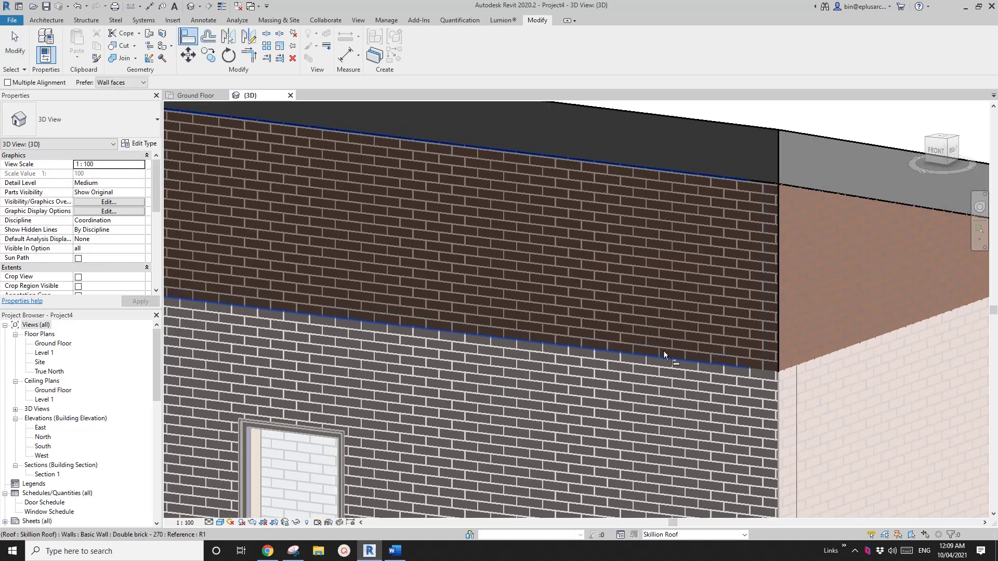
pyautogui.scroll(1, 663, 350)
pyautogui.click(647, 376)
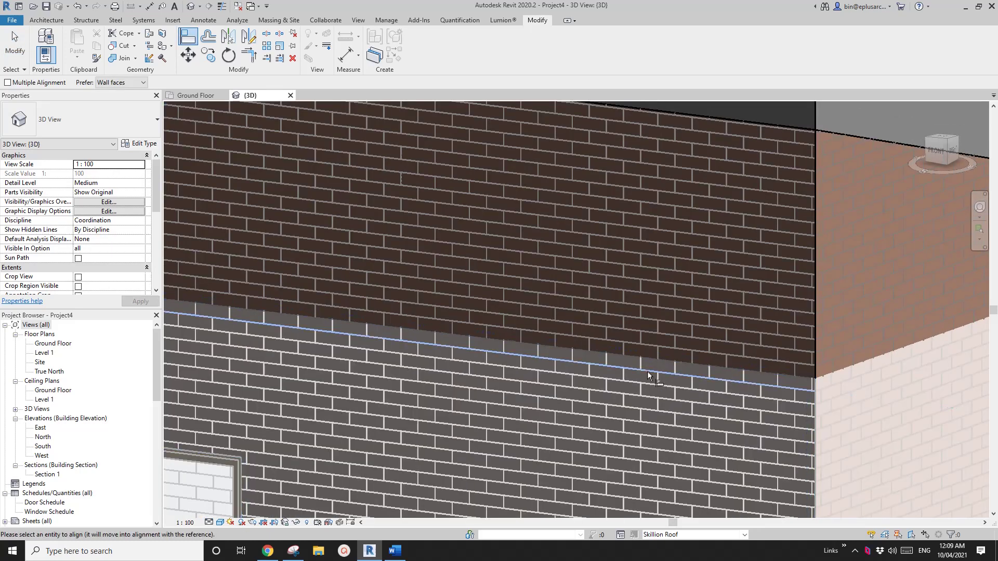
pyautogui.click(635, 330)
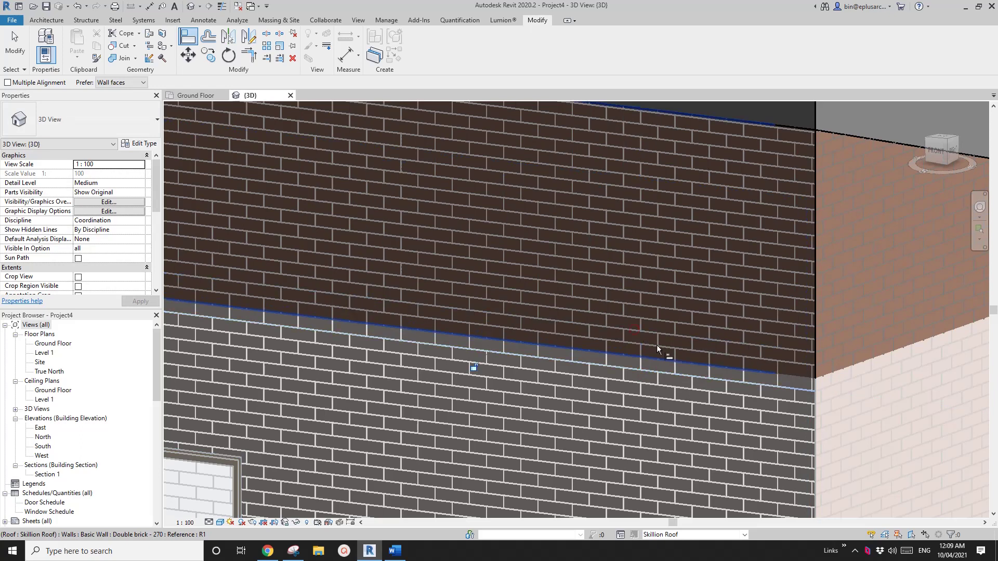
# - Align the vertical brick joints of the front upper wall with a vertical joint on the wall below
pyautogui.click(658, 377)
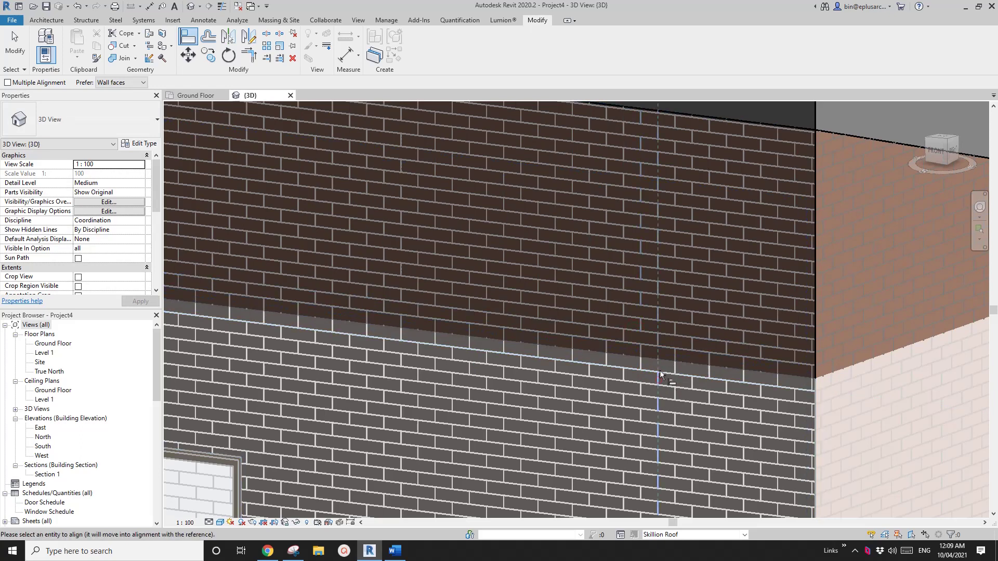
pyautogui.click(674, 335)
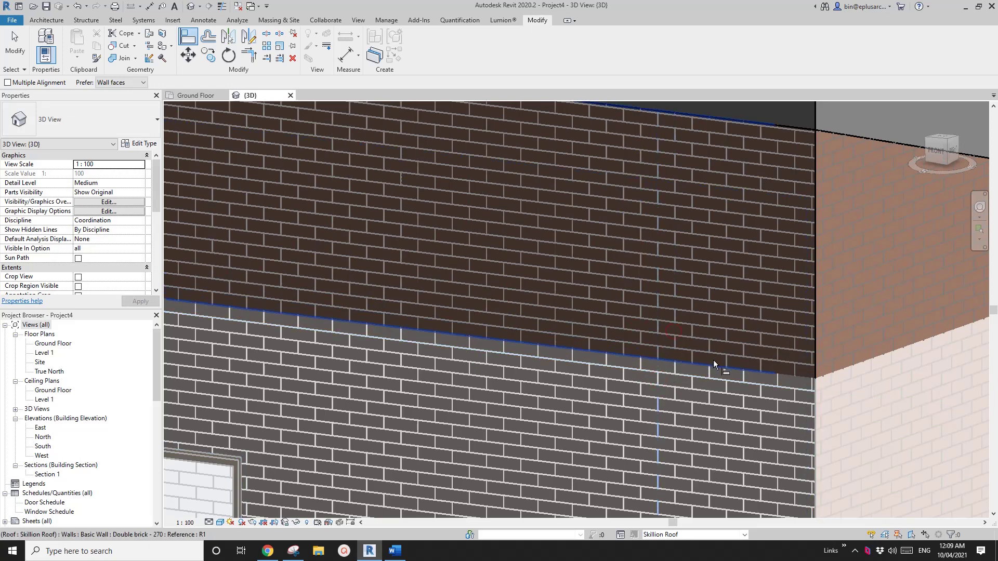
pyautogui.press('Escape')
pyautogui.press('Escape')
pyautogui.scroll(-5, 879, 391)
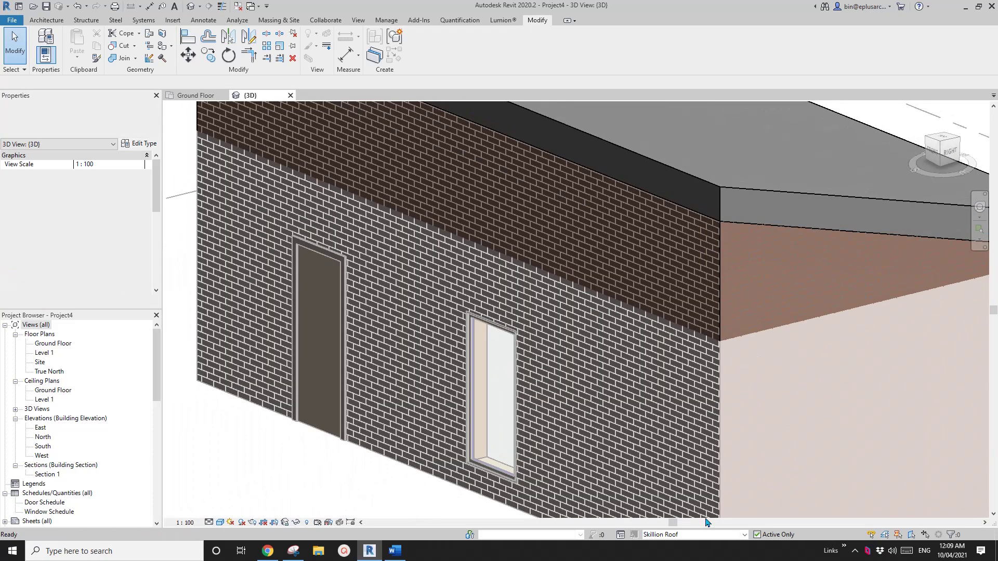
# - Return to the Main Model and examine how the brick pattern runs across the front wall joint, up close and from a distance
pyautogui.click(716, 536)
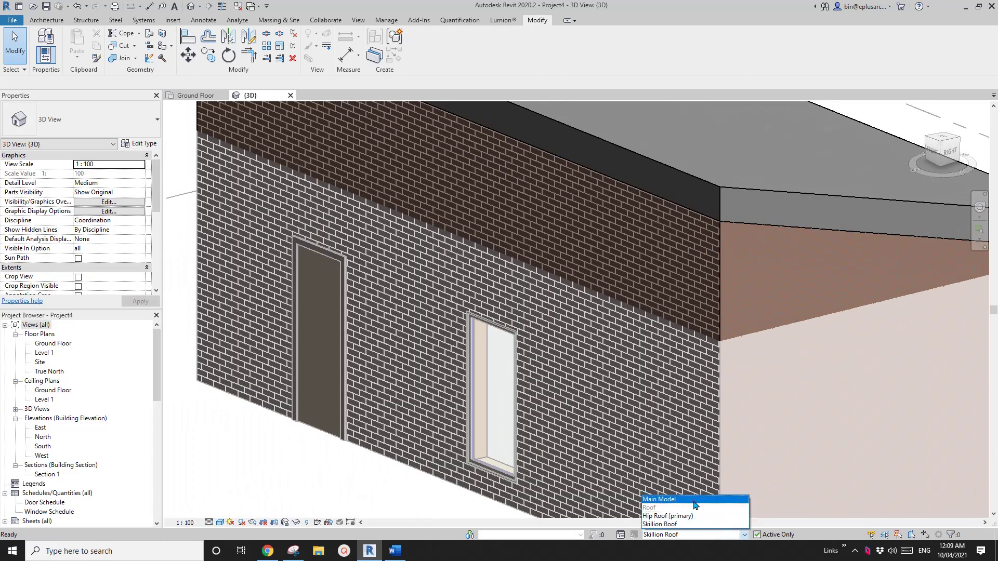
pyautogui.click(697, 498)
pyautogui.scroll(-4, 694, 399)
pyautogui.keyDown('shift'); pyautogui.moveTo(676, 435); pyautogui.dragTo(697, 417, button='middle'); pyautogui.keyUp('shift')
pyautogui.keyDown('shift'); pyautogui.moveTo(584, 480); pyautogui.dragTo(478, 407, button='middle'); pyautogui.keyUp('shift')
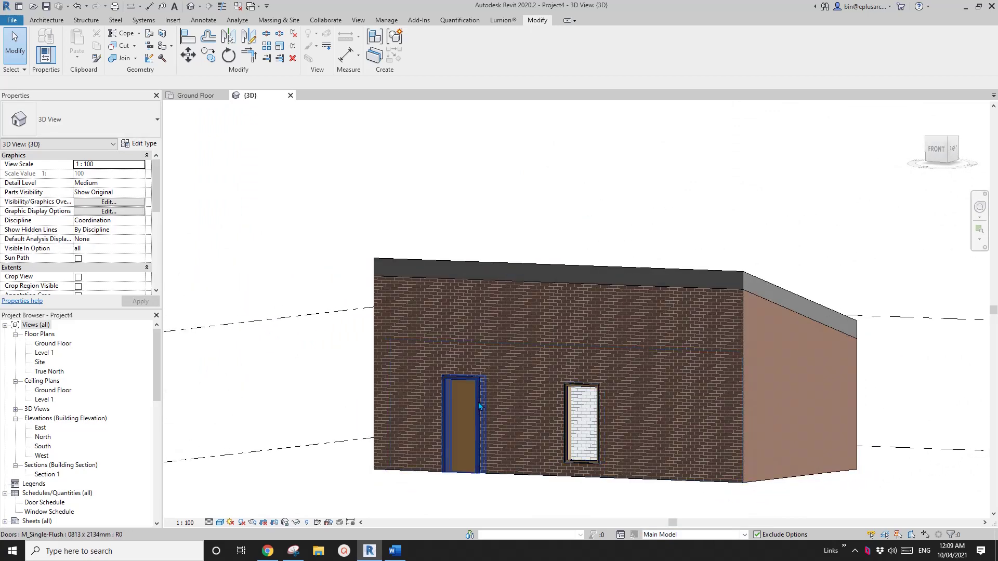
pyautogui.scroll(3, 573, 350)
pyautogui.scroll(1, 572, 350)
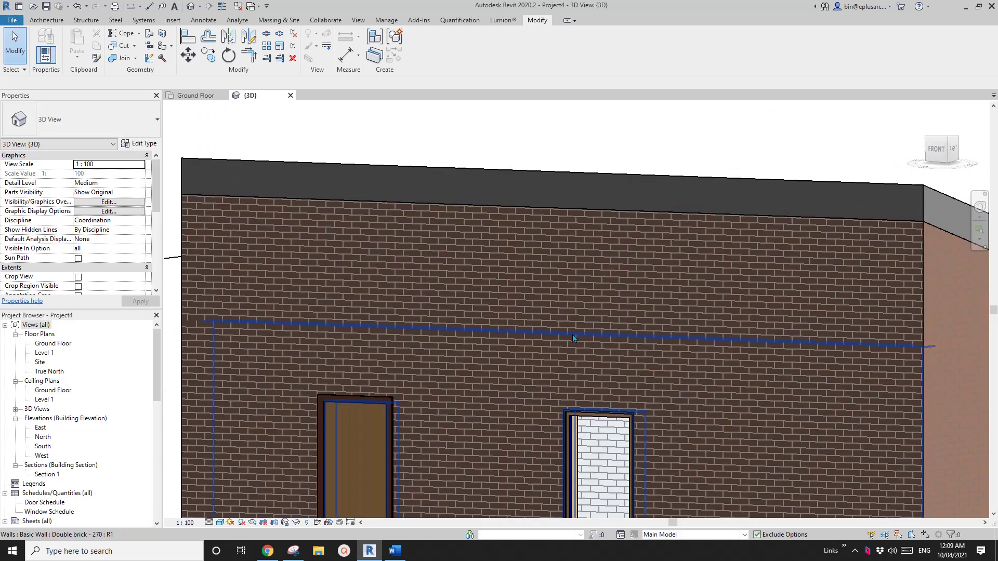
pyautogui.scroll(-4, 573, 335)
pyautogui.scroll(6, 642, 319)
pyautogui.moveTo(643, 319); pyautogui.dragTo(624, 334, button='middle')
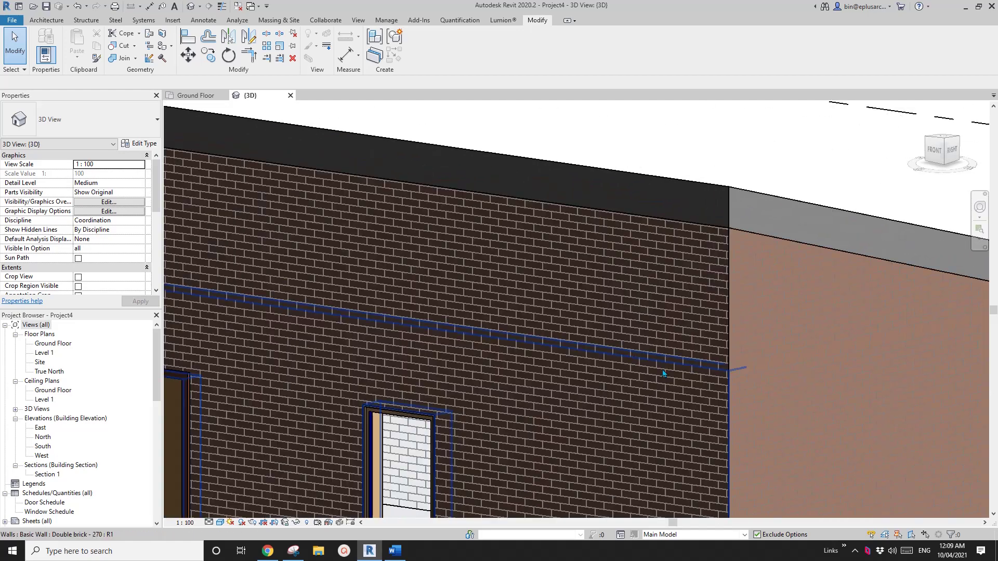
pyautogui.scroll(2, 704, 364)
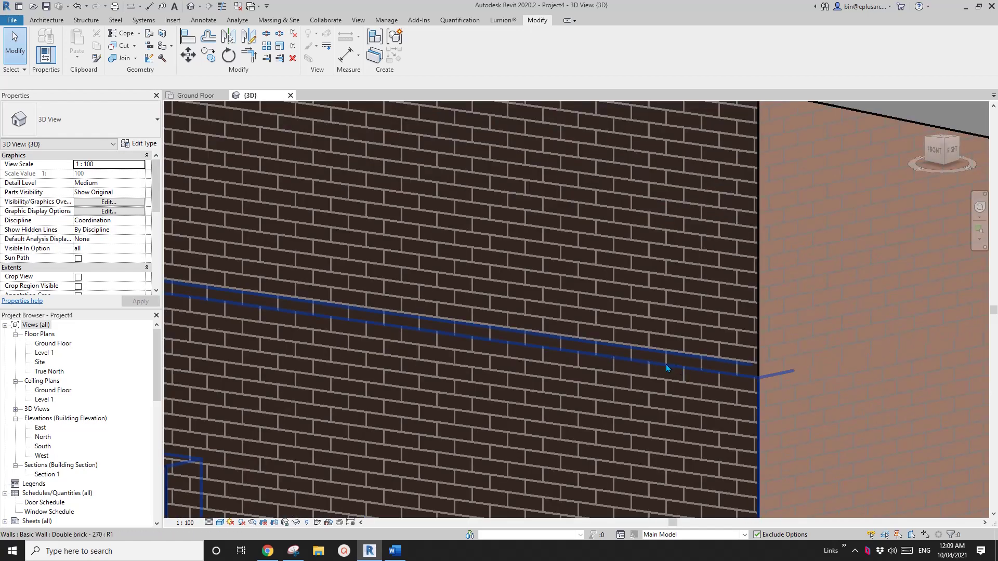
pyautogui.scroll(-5, 763, 404)
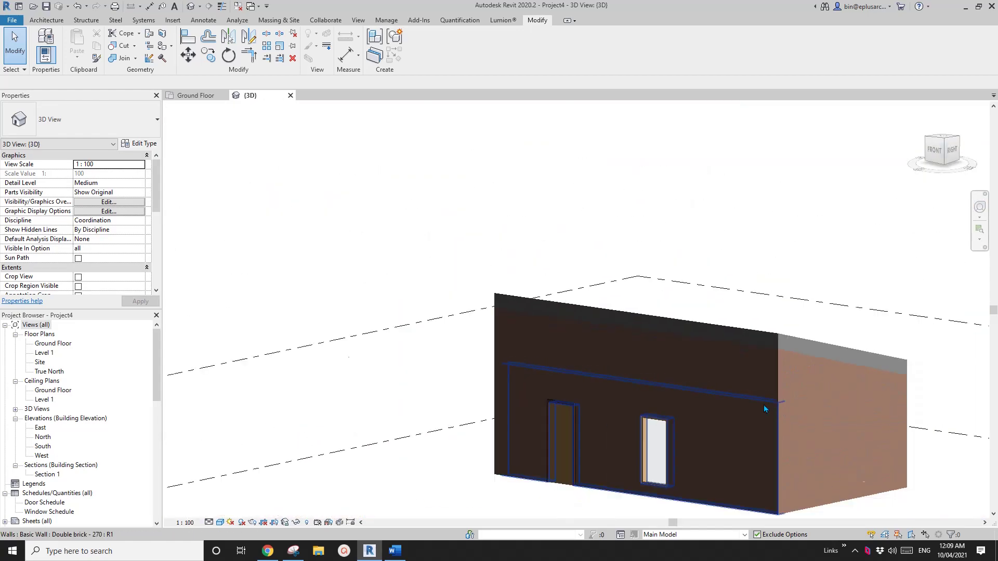
pyautogui.keyDown('shift'); pyautogui.moveTo(764, 409); pyautogui.dragTo(698, 457, button='middle'); pyautogui.keyUp('shift')
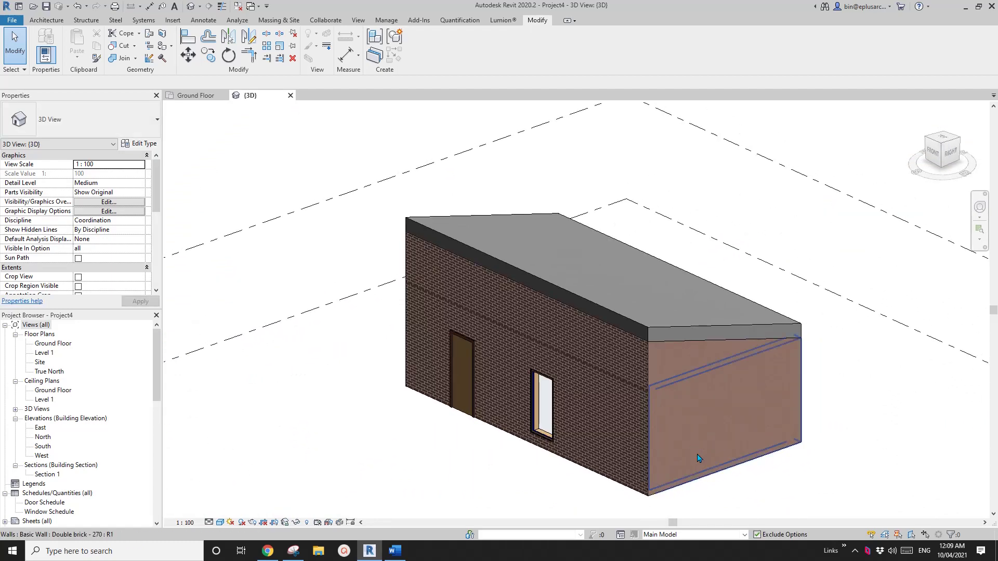
pyautogui.click(722, 536)
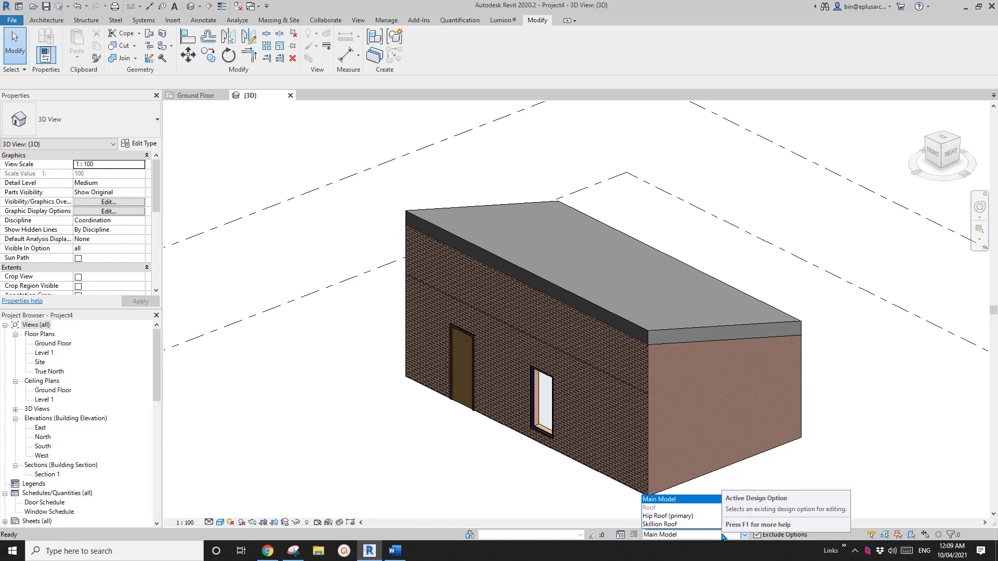
pyautogui.click(551, 504)
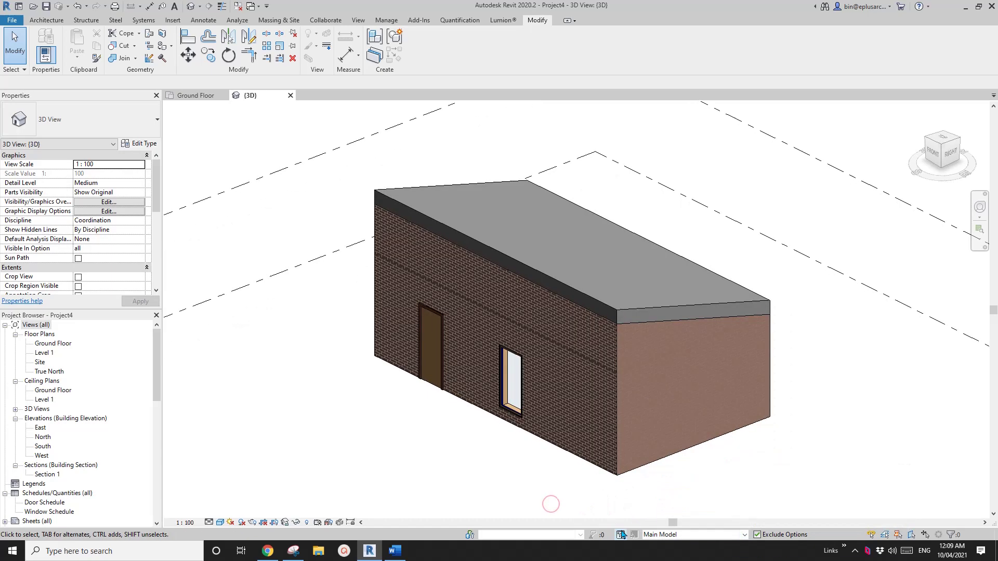
pyautogui.moveTo(551, 504); pyautogui.dragTo(640, 414, button='middle')
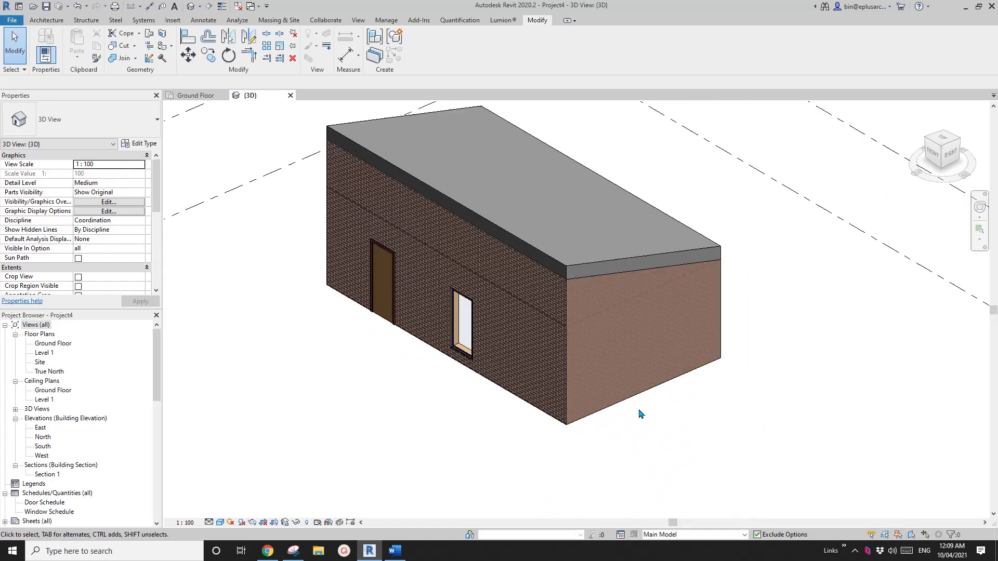
pyautogui.keyDown('shift'); pyautogui.moveTo(681, 522); pyautogui.dragTo(644, 369, button='middle'); pyautogui.keyUp('shift')
# - Review the Hip Roof and Skillion Roof entries of the Roof set in the Design Options manager
pyautogui.click(622, 535)
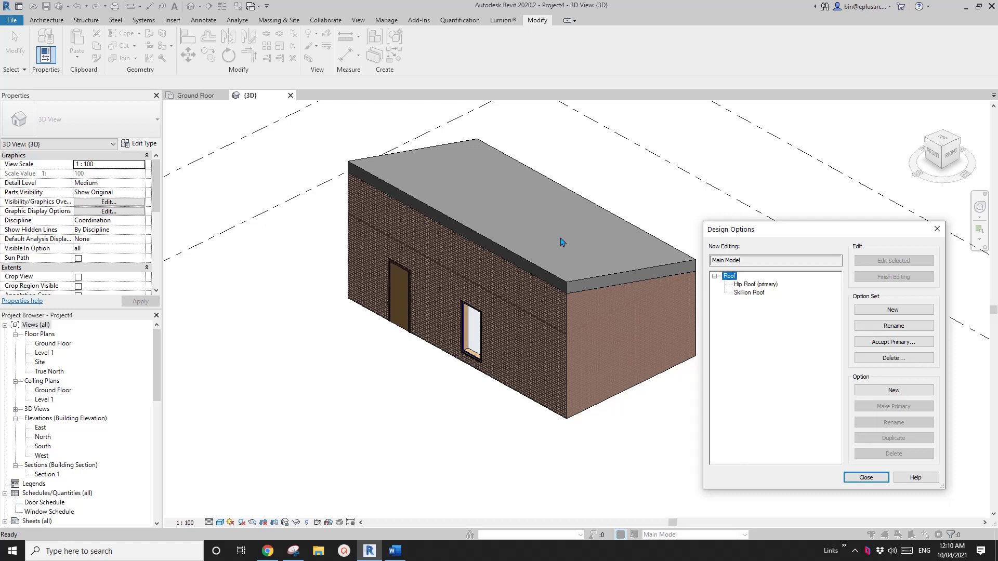
pyautogui.click(757, 286)
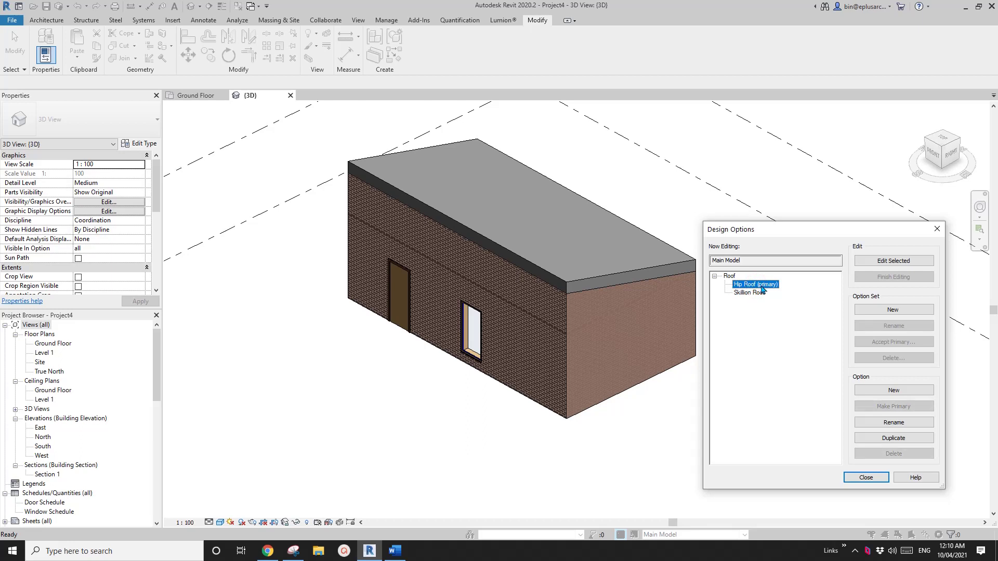
pyautogui.click(756, 294)
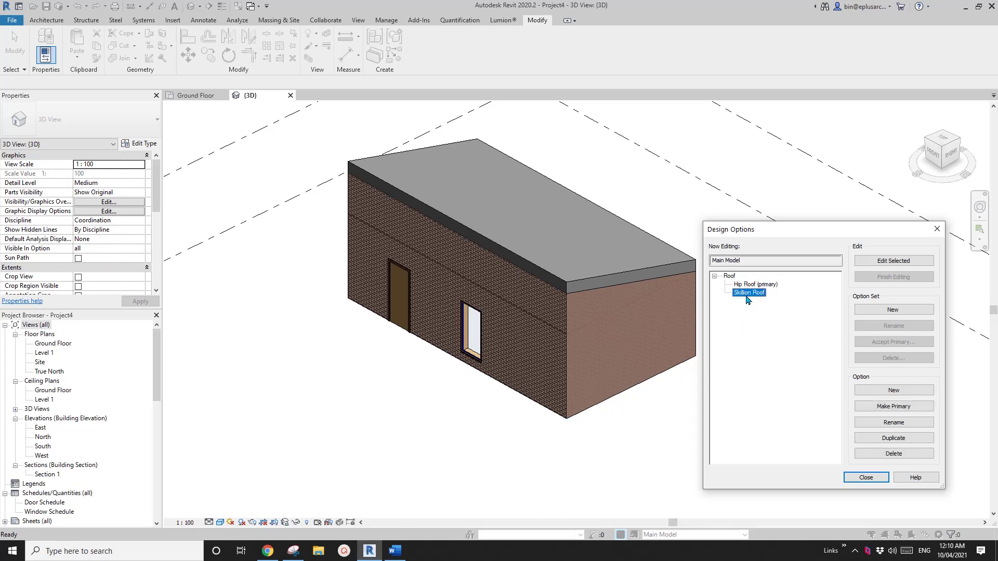
pyautogui.press('Up')
pyautogui.click(749, 294)
pyautogui.click(747, 285)
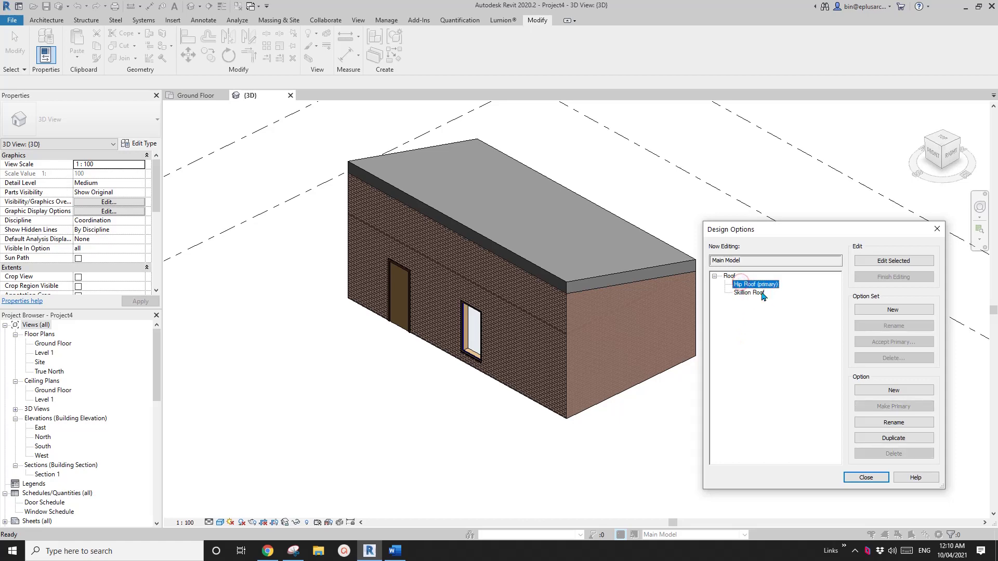
pyautogui.click(883, 481)
# - Choose Hip Roof (primary) for the Roof set in the 3D view's visibility overrides, and discard the change
pyautogui.press('v')
pyautogui.press('g')
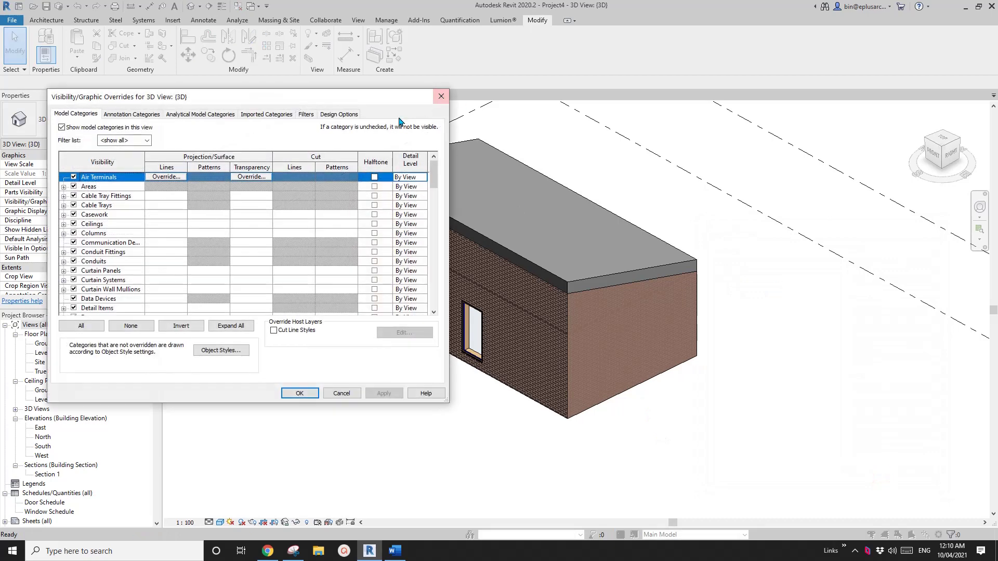
pyautogui.click(347, 115)
pyautogui.click(300, 143)
pyautogui.click(423, 144)
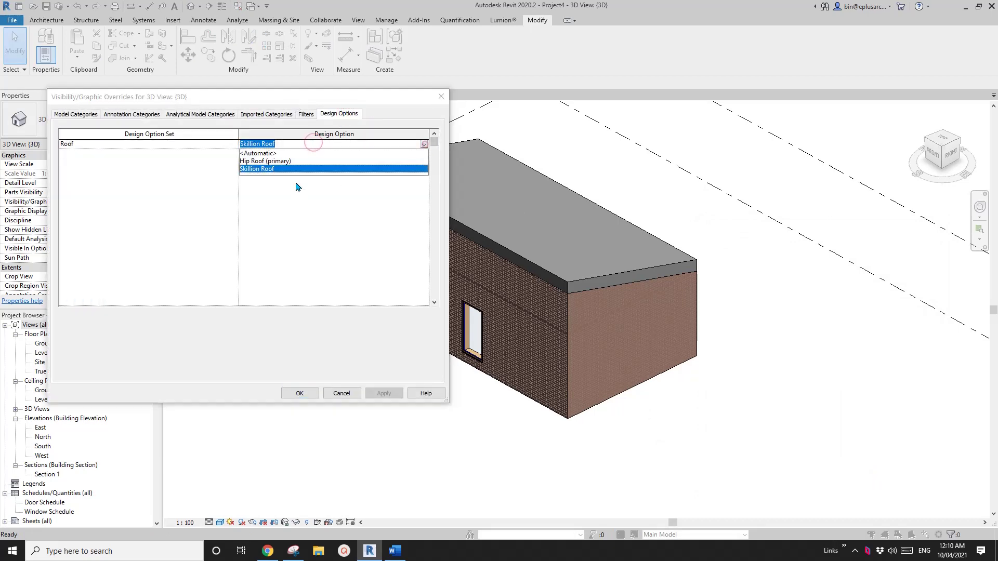
pyautogui.click(264, 163)
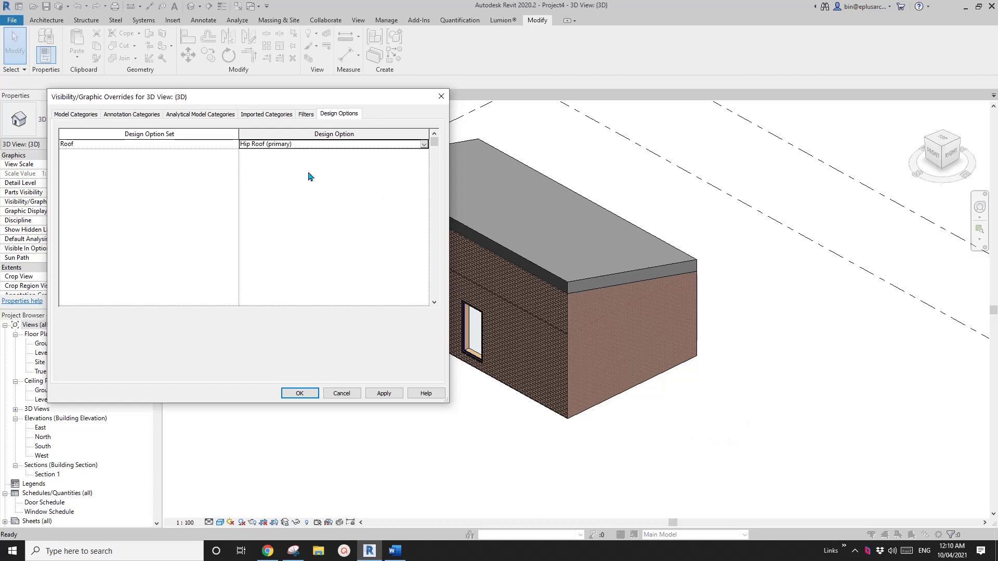
pyautogui.click(349, 392)
# - Create a second design option set and rename it Extension
pyautogui.click(620, 534)
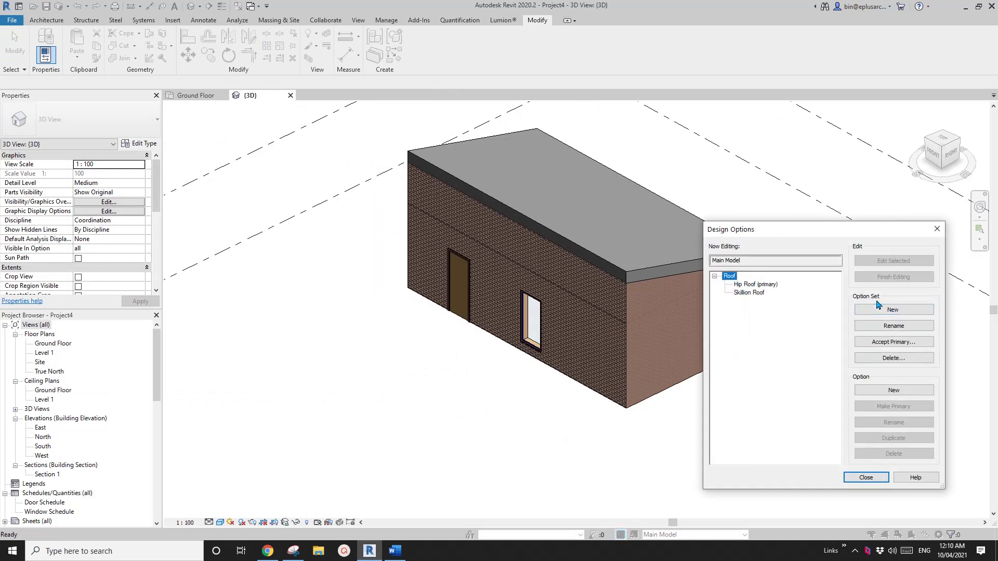
pyautogui.moveTo(794, 230); pyautogui.dragTo(275, 227)
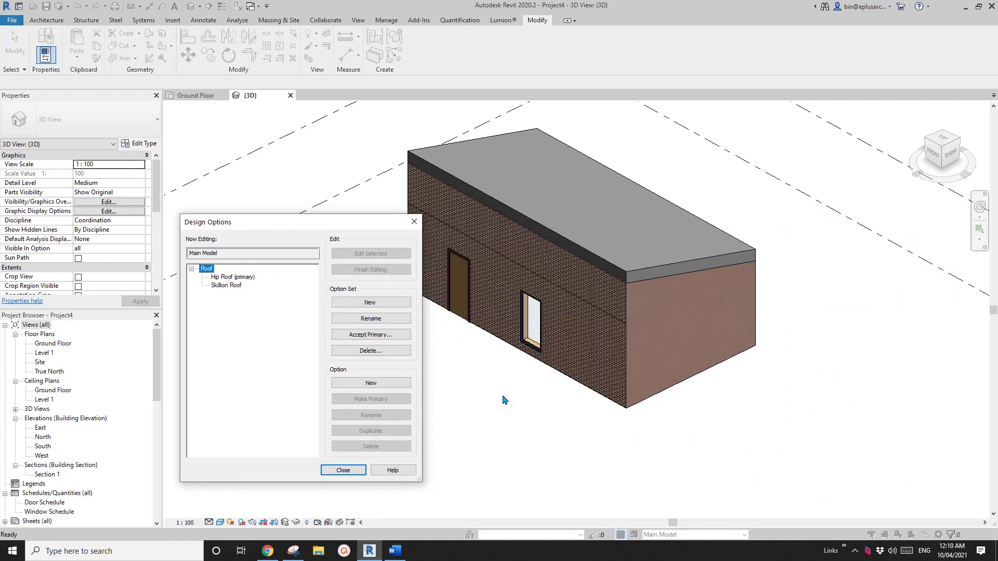
pyautogui.click(371, 305)
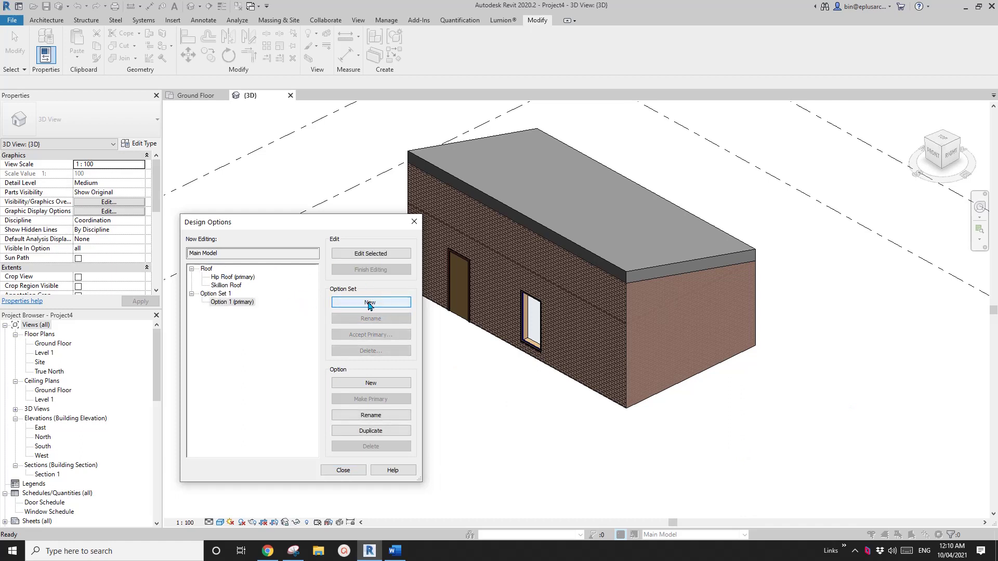
pyautogui.click(228, 296)
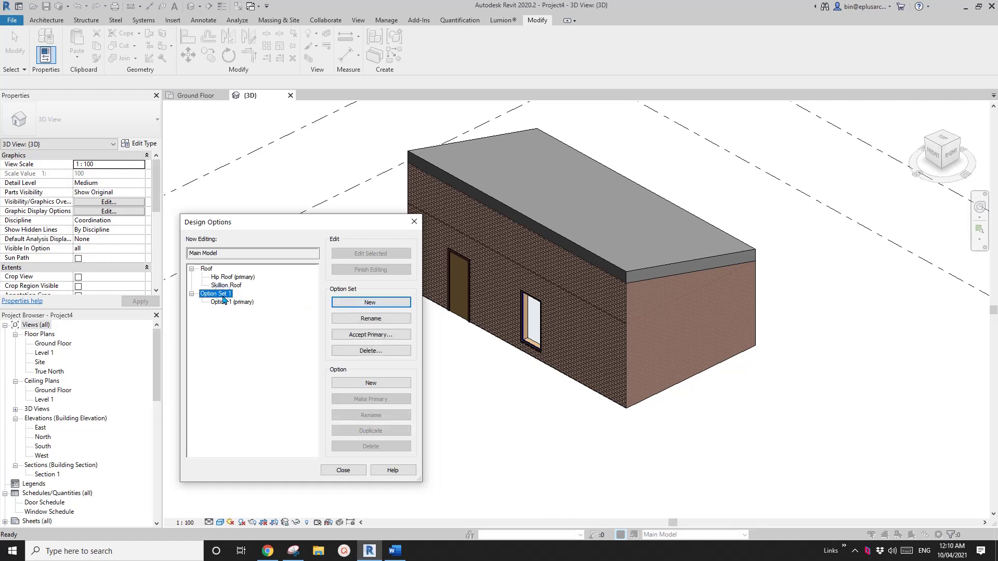
pyautogui.click(372, 320)
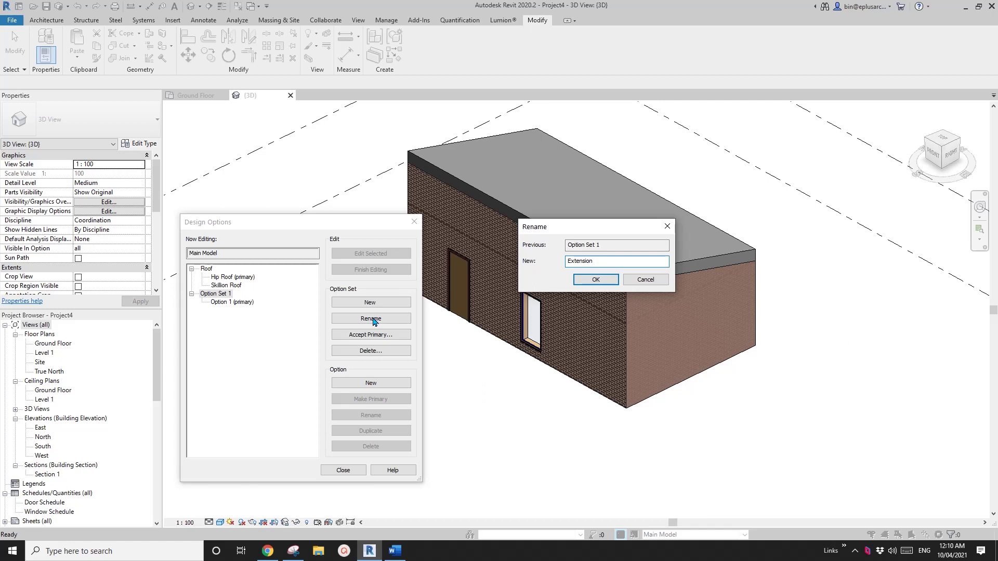
pyautogui.click(612, 282)
# - Rename the primary option of the Extension set as None
pyautogui.click(241, 302)
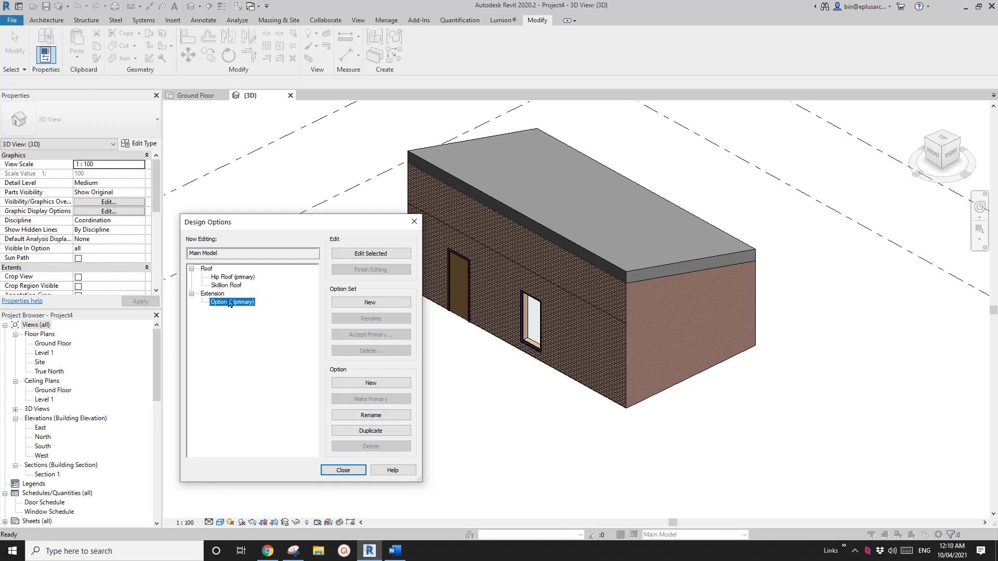
pyautogui.click(370, 416)
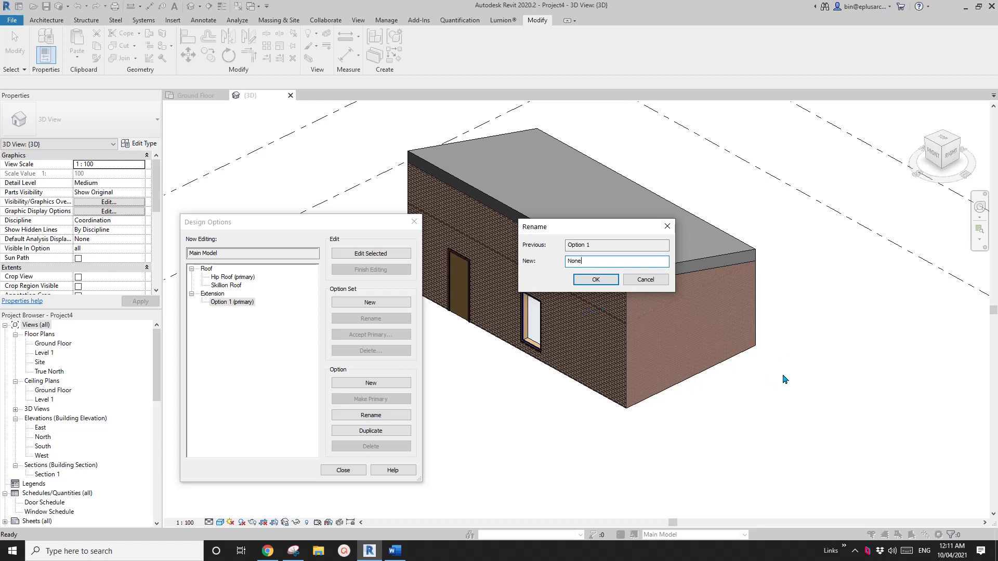
pyautogui.click(612, 285)
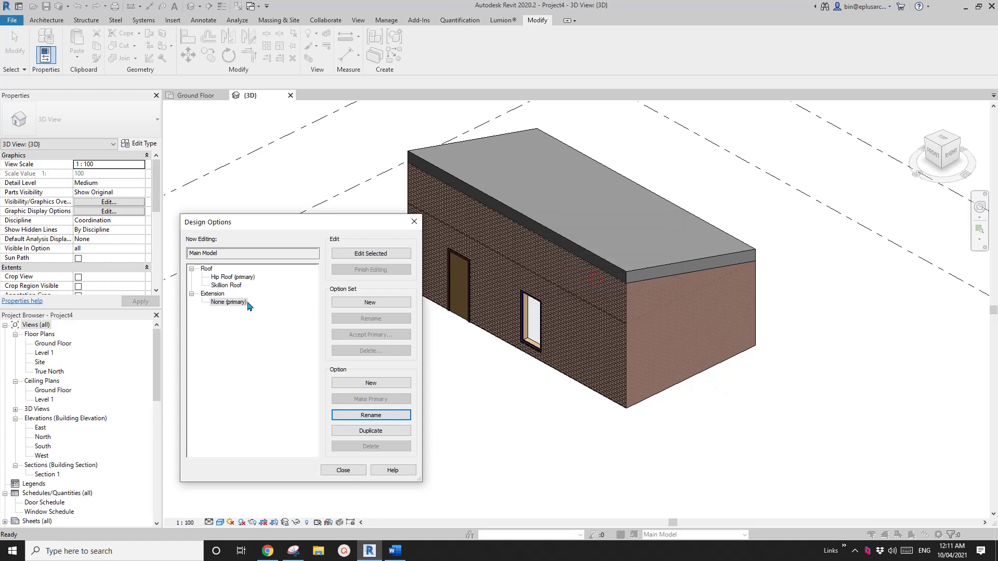
# - Add a second option to the Extension set, rename it East, and close the design options manager
pyautogui.click(372, 386)
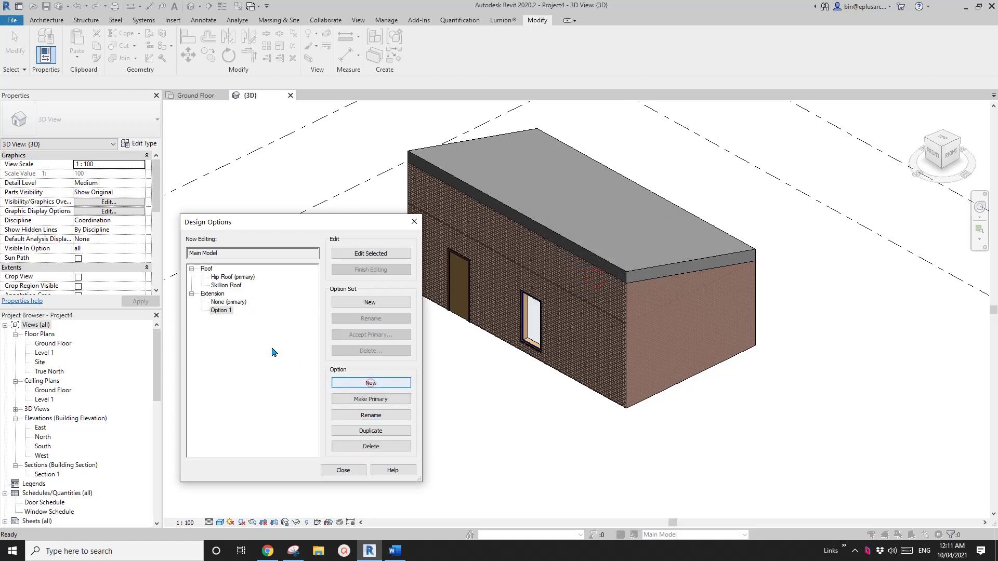
pyautogui.click(372, 417)
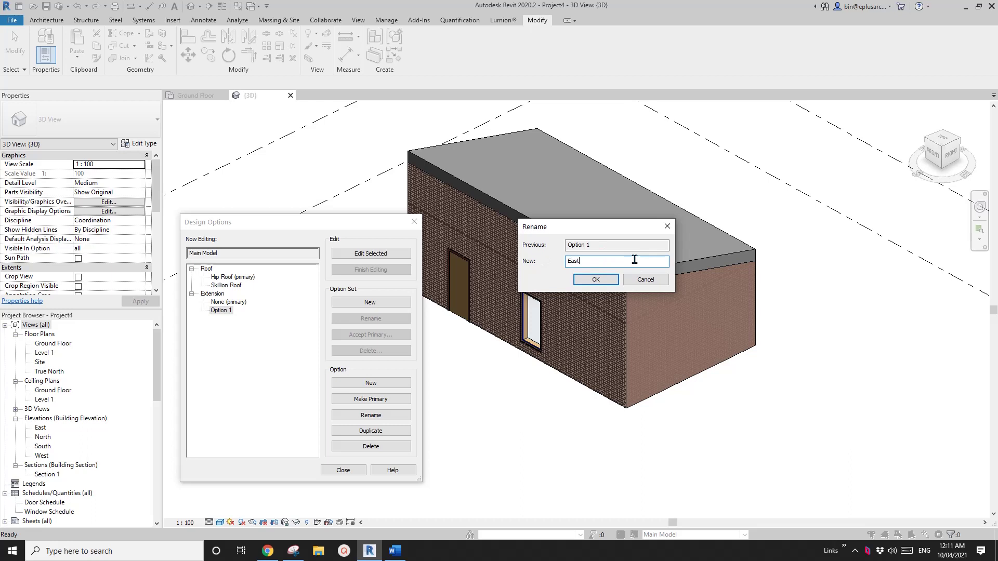
pyautogui.click(591, 281)
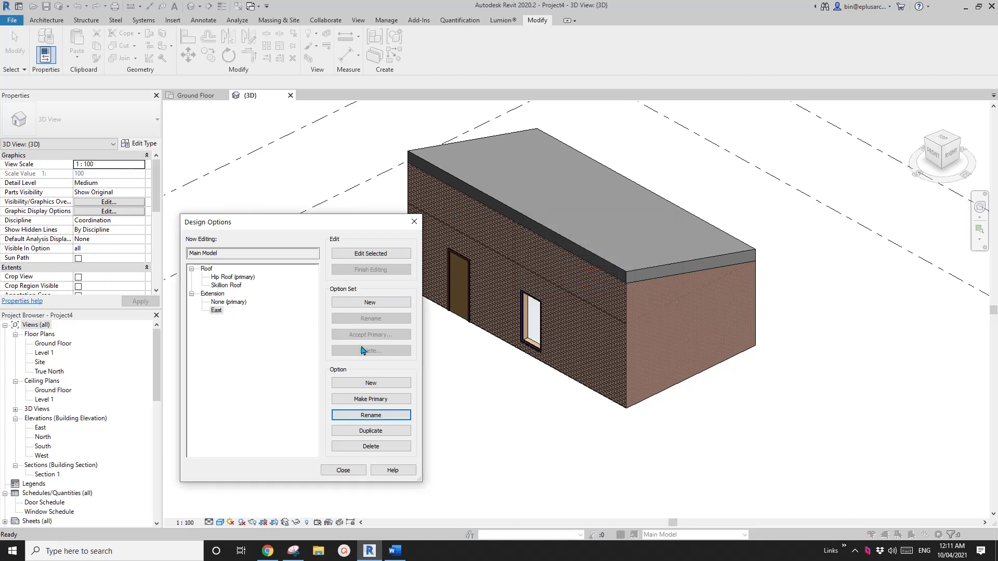
pyautogui.click(343, 471)
# - Make the East option of the Extension set the active design option for editing
pyautogui.scroll(-3, 432, 441)
pyautogui.keyDown('shift'); pyautogui.moveTo(459, 434); pyautogui.dragTo(463, 448, button='middle'); pyautogui.keyUp('shift')
pyautogui.scroll(2, 577, 414)
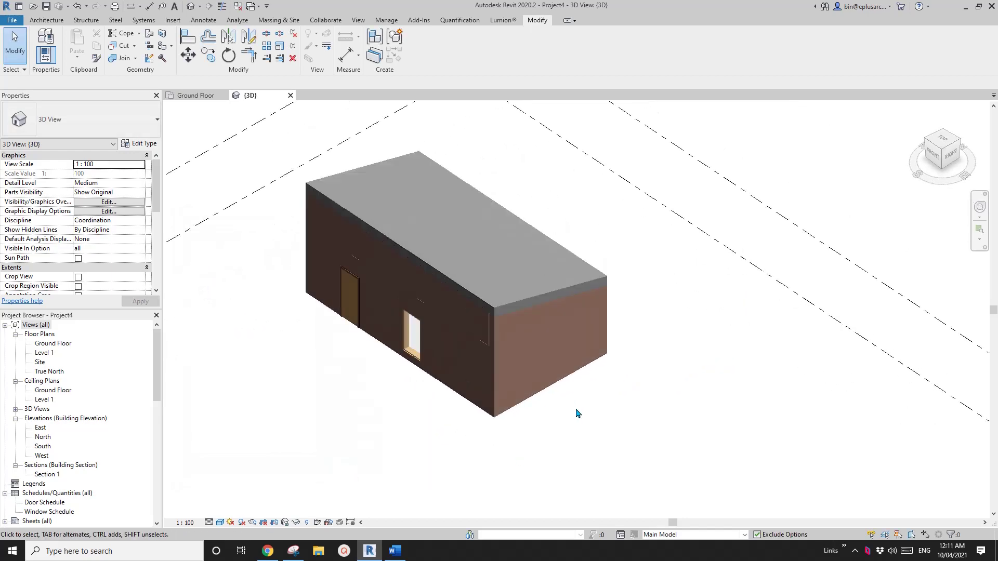
pyautogui.moveTo(630, 390); pyautogui.dragTo(597, 352, button='middle')
pyautogui.middleClick(551, 399)
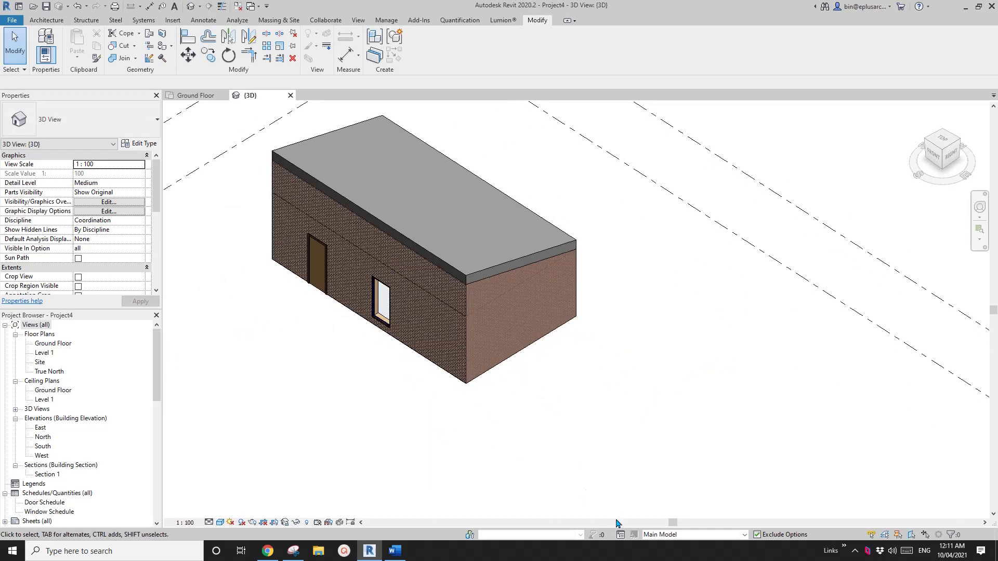
pyautogui.click(675, 535)
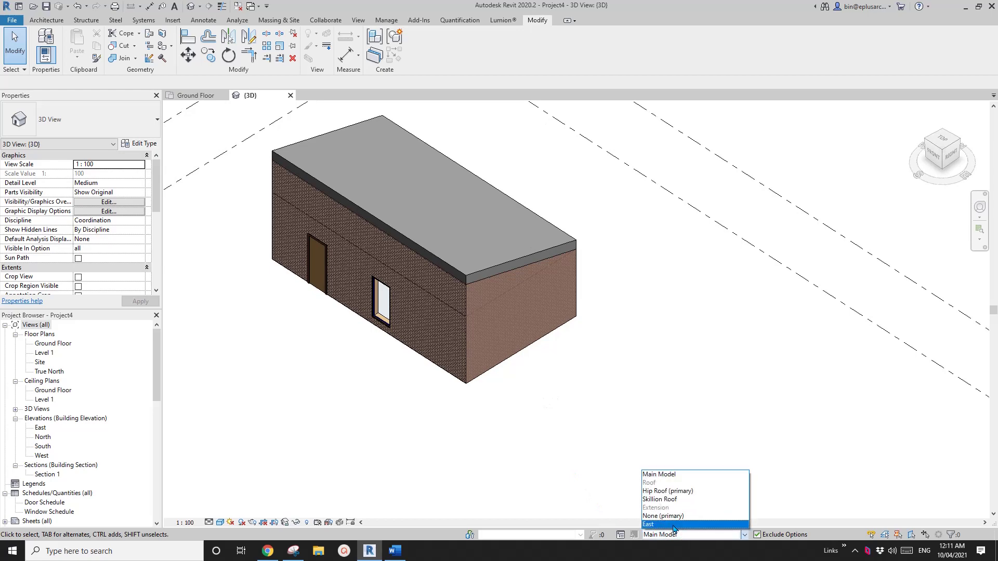
pyautogui.click(667, 524)
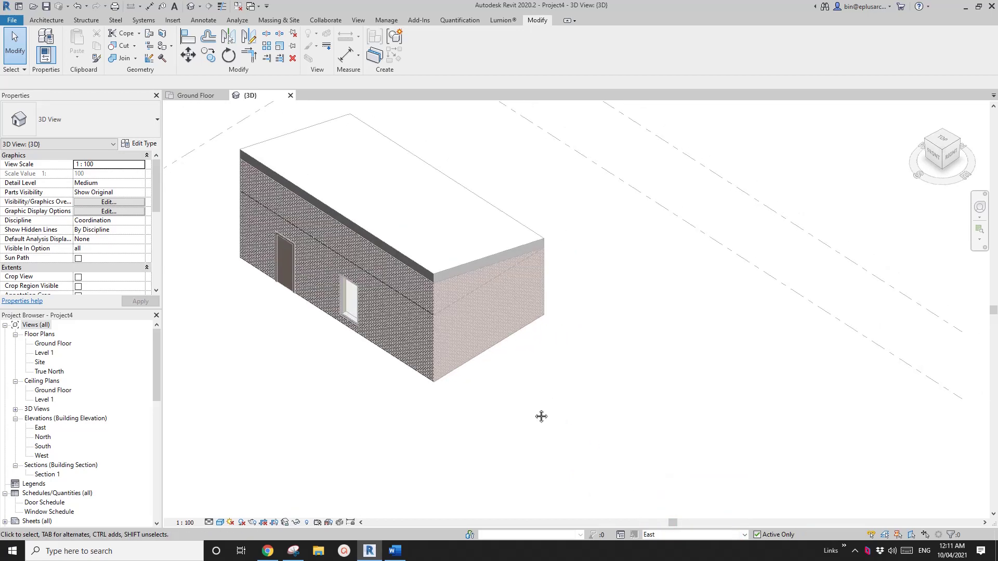
# - Draw a U-shaped run of three Double brick - 270 walls beyond the house's east end, with the outer segment about 2800 mm long
pyautogui.press('w')
pyautogui.press('a')
pyautogui.click(561, 348)
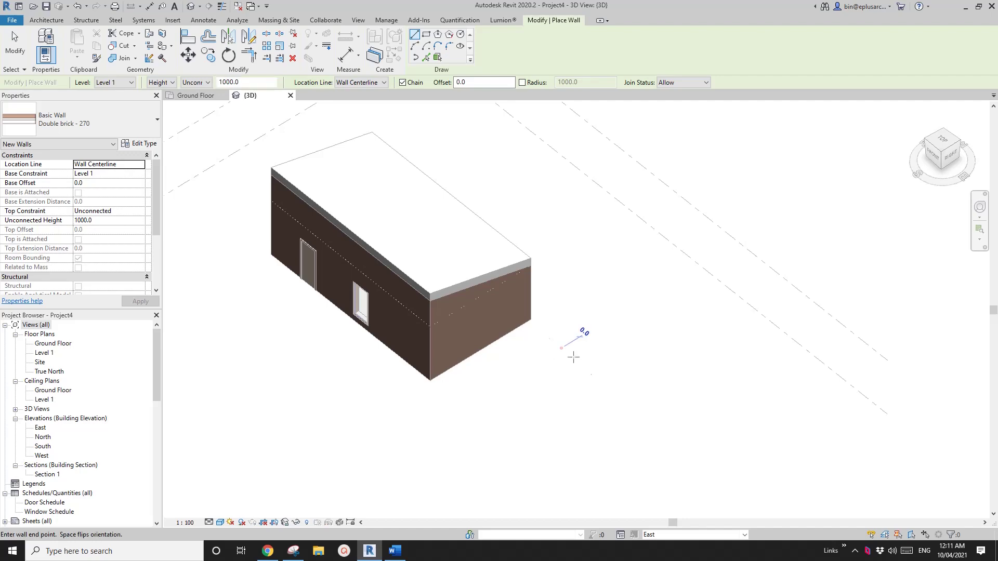
pyautogui.click(608, 383)
pyautogui.click(555, 416)
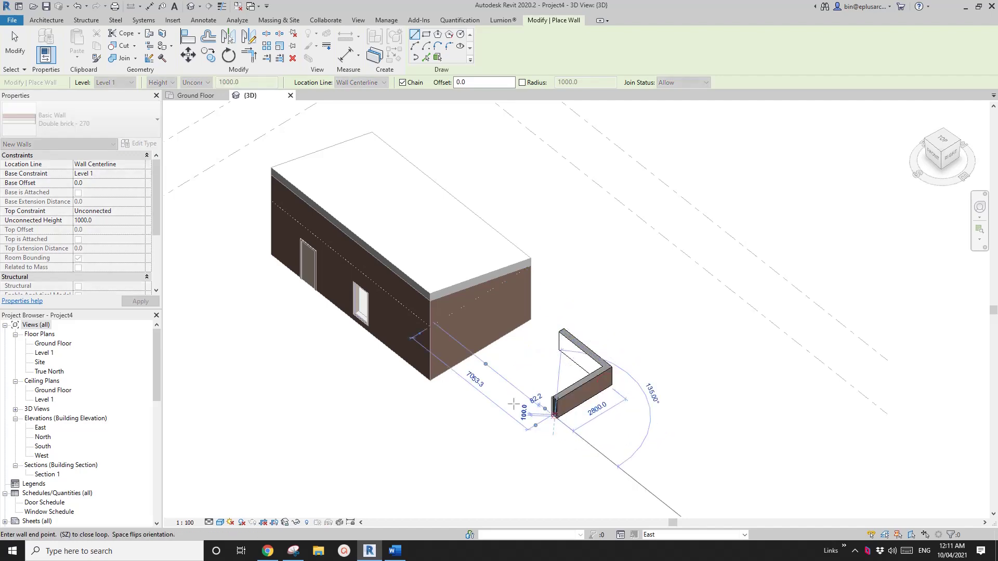
pyautogui.click(510, 387)
pyautogui.press('a')
pyautogui.press('l')
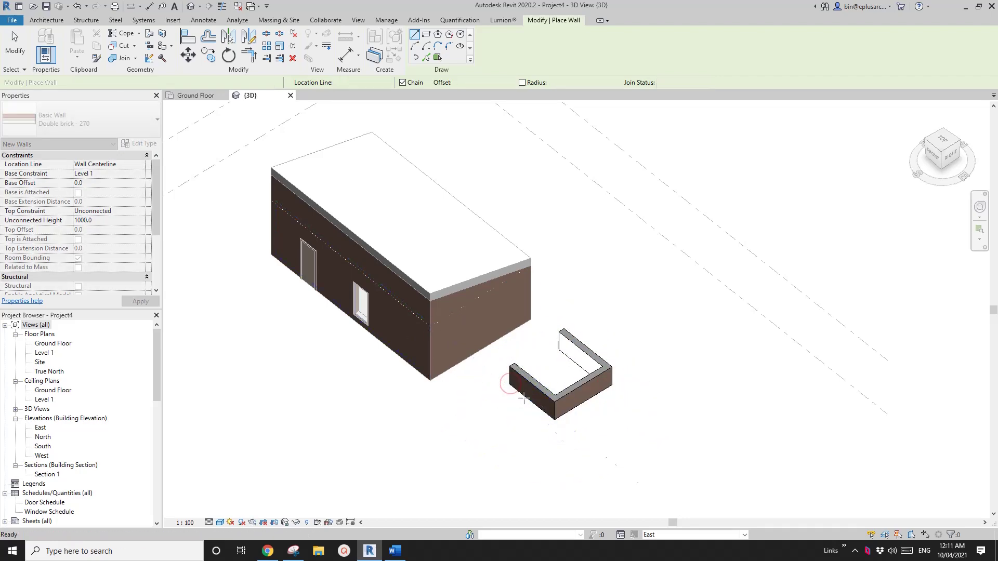
pyautogui.scroll(2, 498, 407)
pyautogui.scroll(-3, 498, 406)
pyautogui.press('Escape')
pyautogui.press('Escape')
# - Set the three extension walls' base constraint to Ground Floor and their top constraint to Up to level: Level 1
pyautogui.keyDown('shift'); pyautogui.moveTo(525, 350); pyautogui.dragTo(590, 405, button='middle'); pyautogui.keyUp('shift')
pyautogui.press('Tab')
pyautogui.click(590, 392)
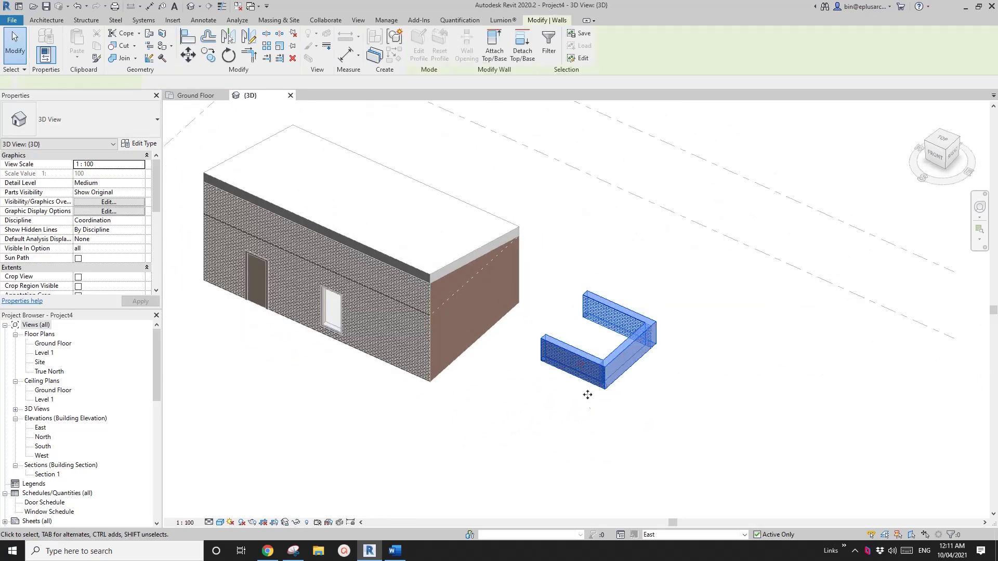
pyautogui.click(141, 174)
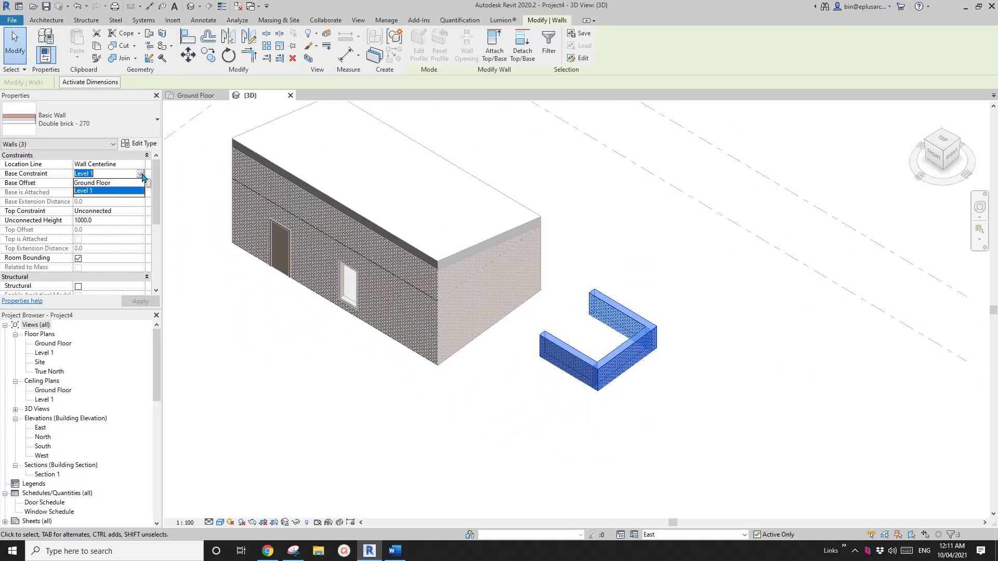
pyautogui.click(84, 183)
pyautogui.keyDown('shift'); pyautogui.moveTo(618, 199); pyautogui.dragTo(546, 204, button='middle'); pyautogui.keyUp('shift')
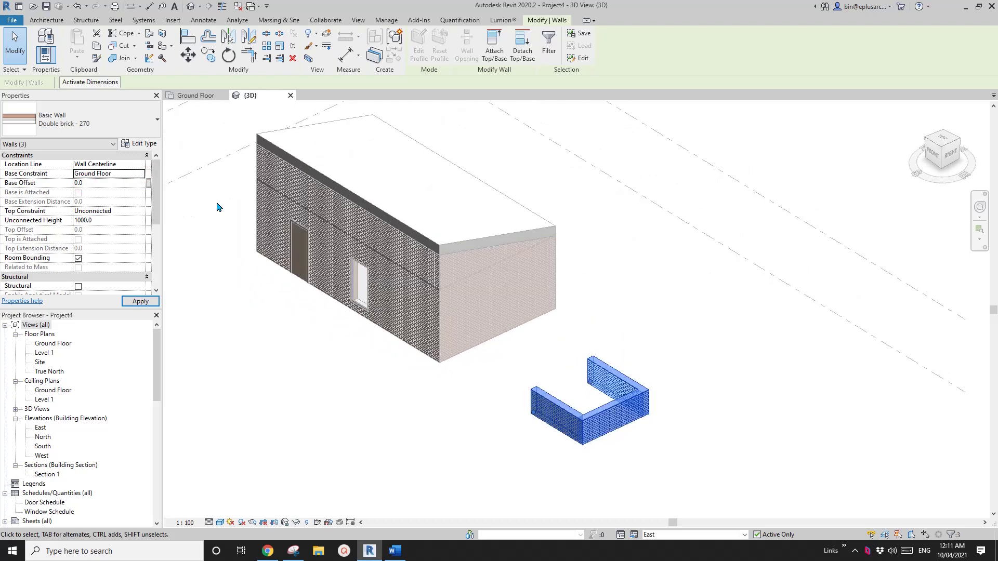
pyautogui.click(140, 211)
pyautogui.click(104, 236)
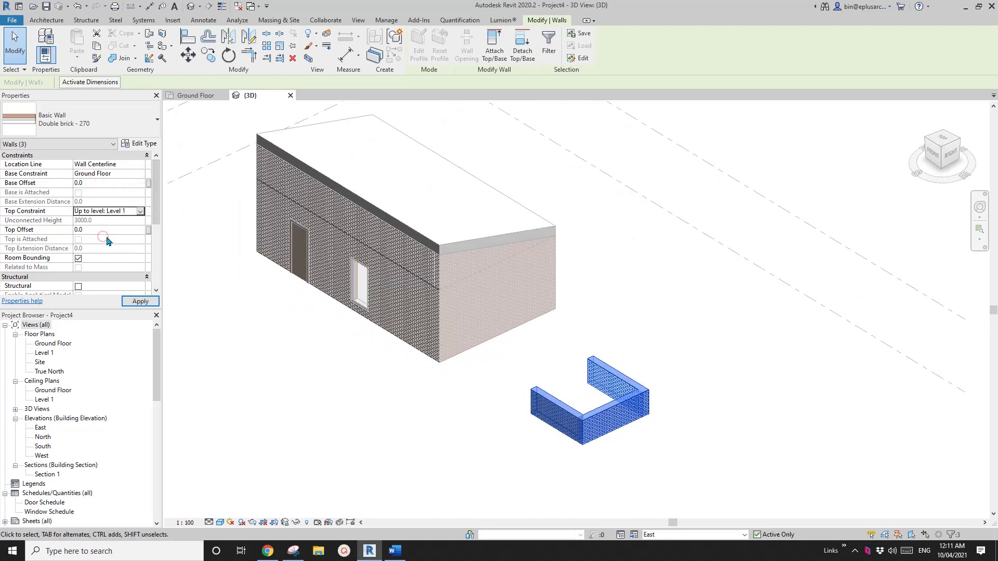
# - Align the outer faces of the extension's two side walls with the house's front and back walls
pyautogui.moveTo(685, 306)
pyautogui.mouseDown(button='middle')
pyautogui.moveTo(675, 281)
pyautogui.moveTo(677, 310)
pyautogui.mouseUp(button='middle')
pyautogui.press('a')
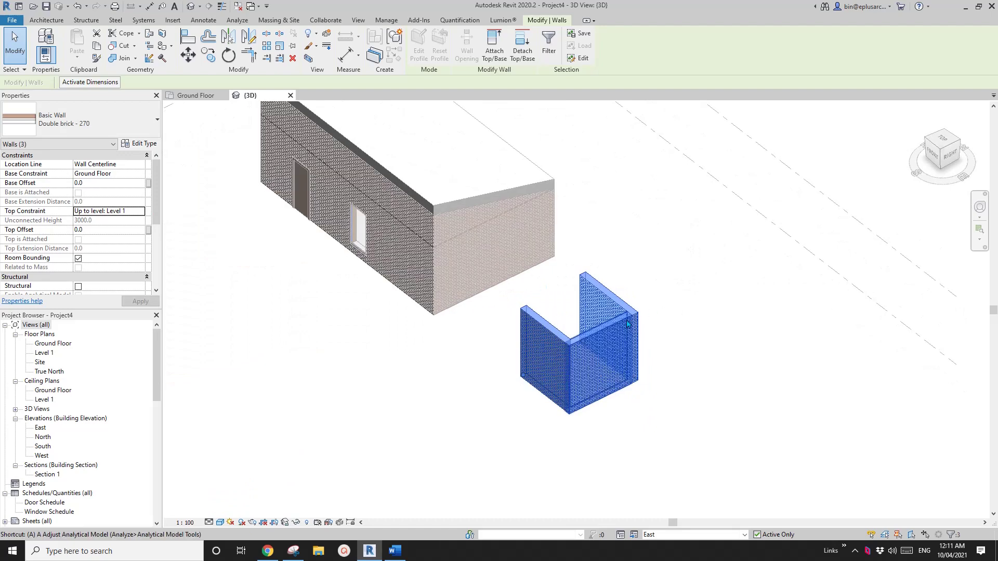
pyautogui.press('l')
pyautogui.keyDown('shift'); pyautogui.moveTo(405, 282); pyautogui.dragTo(522, 325, button='middle'); pyautogui.keyUp('shift')
pyautogui.click(522, 326)
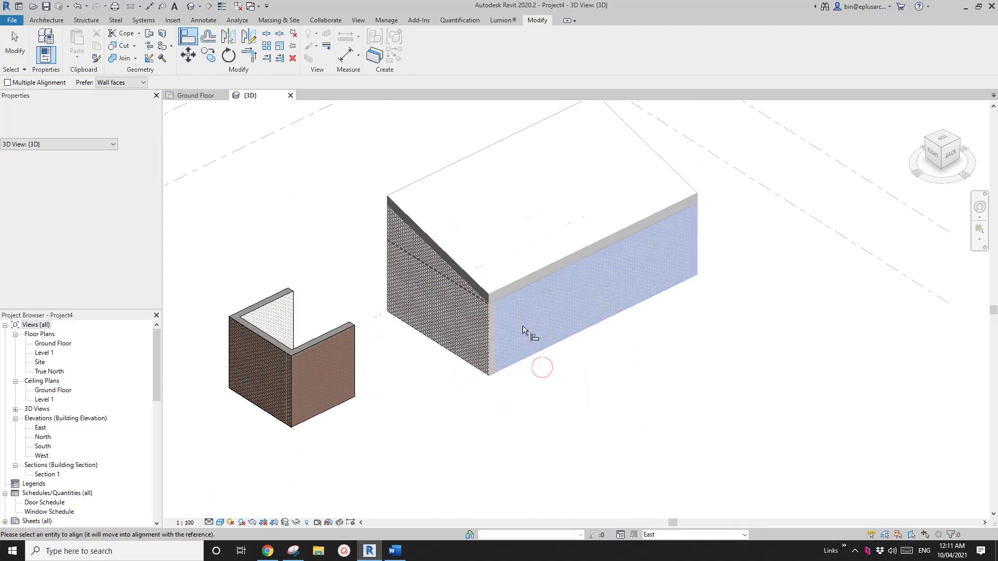
pyautogui.moveTo(335, 370); pyautogui.dragTo(408, 342, button='middle')
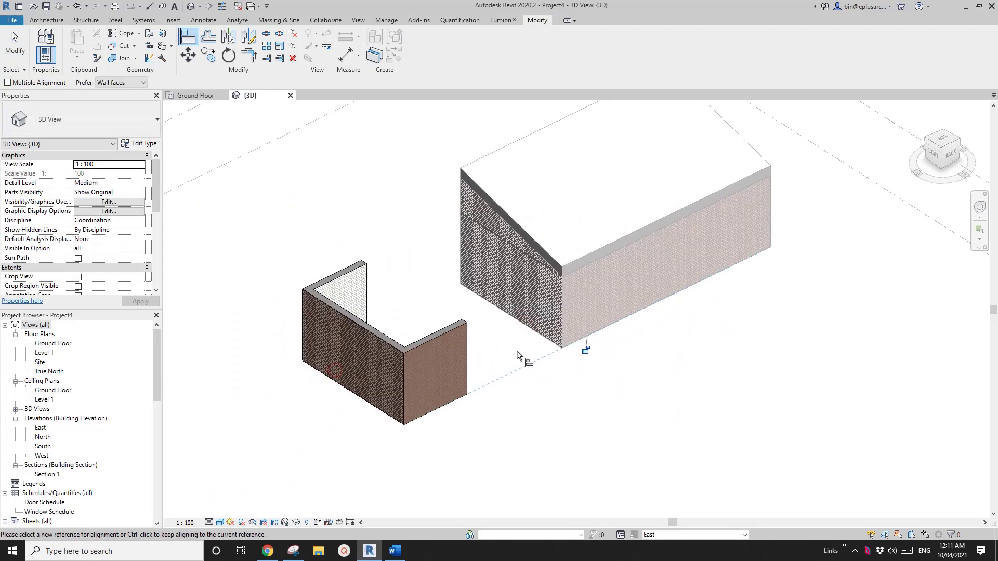
# - Extend the open ends of both extension side walls to the house's end wall using Align
pyautogui.click(528, 303)
pyautogui.click(466, 343)
pyautogui.click(483, 259)
pyautogui.click(367, 281)
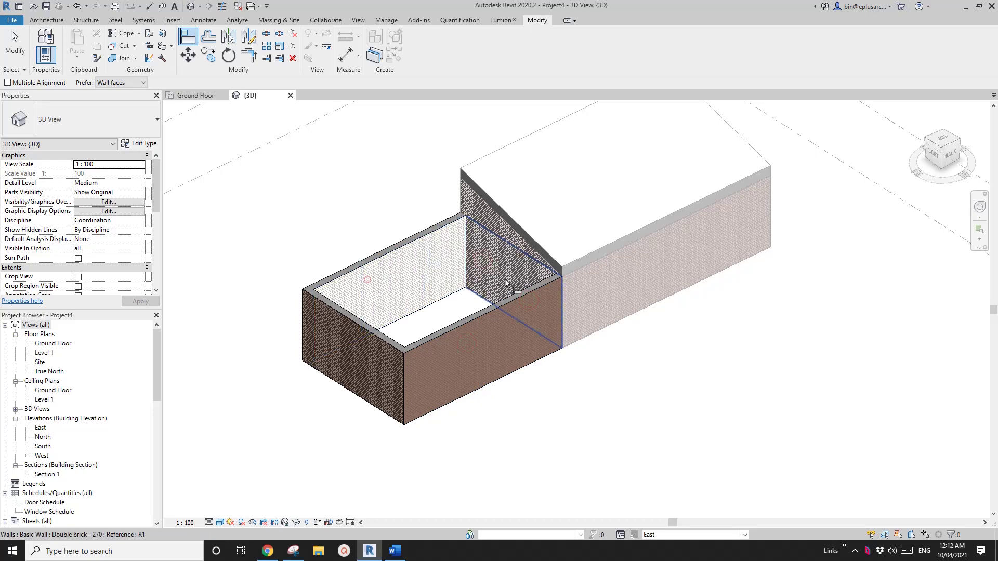
pyautogui.moveTo(508, 283); pyautogui.dragTo(507, 291, button='middle')
pyautogui.press('Escape')
# - Place an M_Fixed 0915 x 1830mm window in the extension's front wall
pyautogui.moveTo(365, 371); pyautogui.dragTo(468, 327)
pyautogui.keyDown('shift'); pyautogui.moveTo(467, 327); pyautogui.dragTo(524, 363, button='middle'); pyautogui.keyUp('shift')
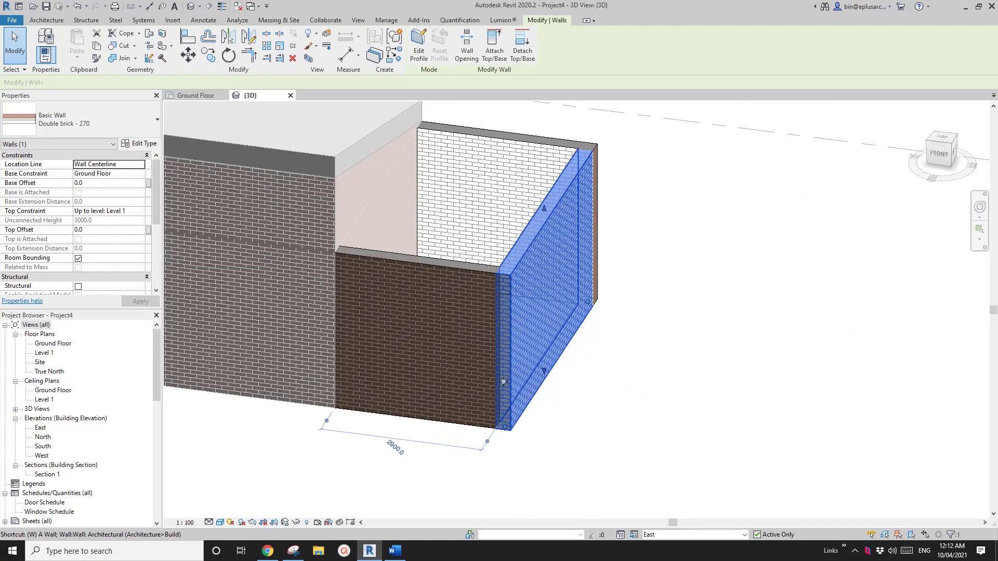
pyautogui.press('w')
pyautogui.press('n')
pyautogui.click(423, 349)
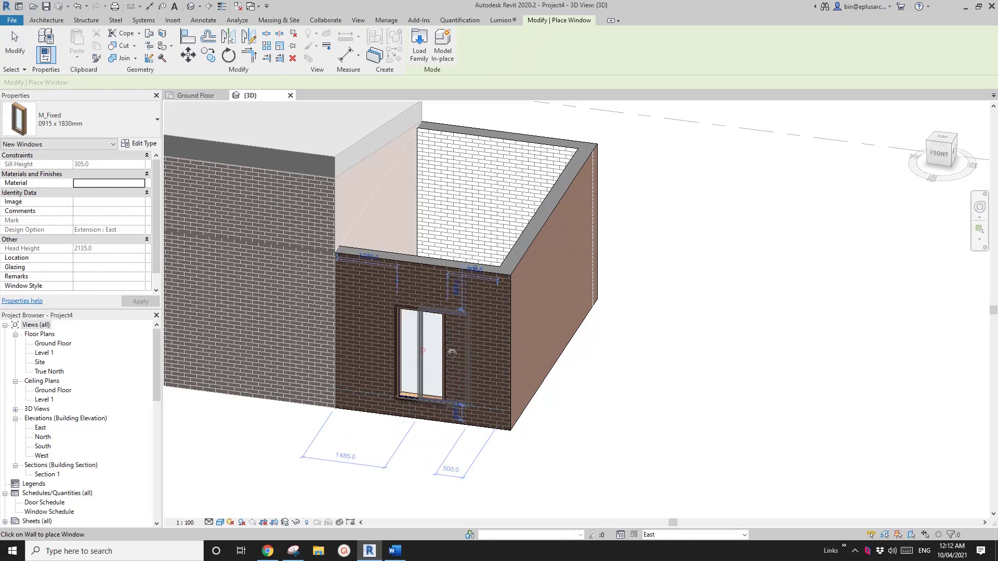
pyautogui.keyDown('shift'); pyautogui.moveTo(423, 350); pyautogui.dragTo(520, 276, button='middle'); pyautogui.keyUp('shift')
pyautogui.press('Escape')
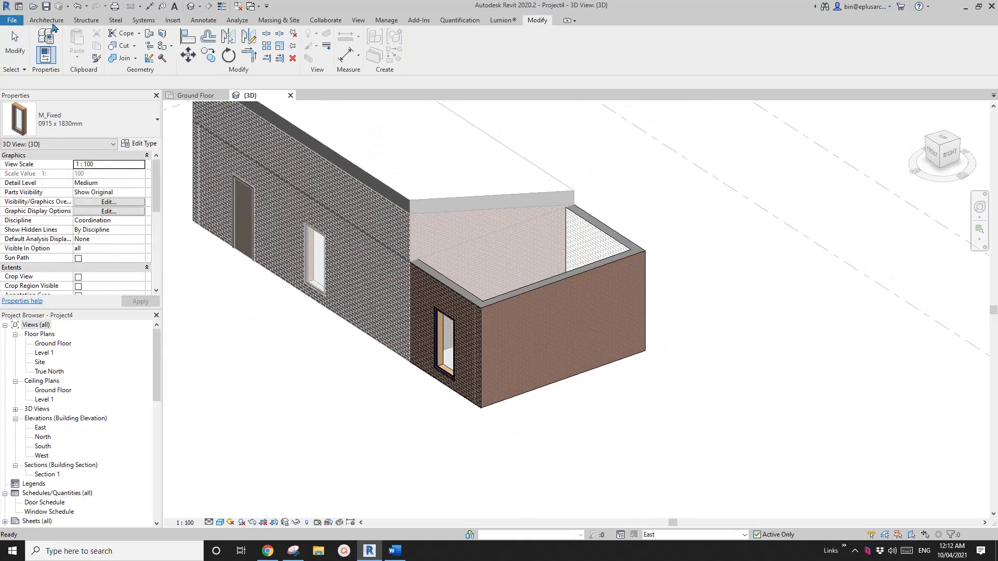
# - Start a Generic - 400mm footprint roof on Level 1, picking the three extension walls and the house's end wall as its boundary
pyautogui.click(45, 21)
pyautogui.click(192, 39)
pyautogui.click(191, 39)
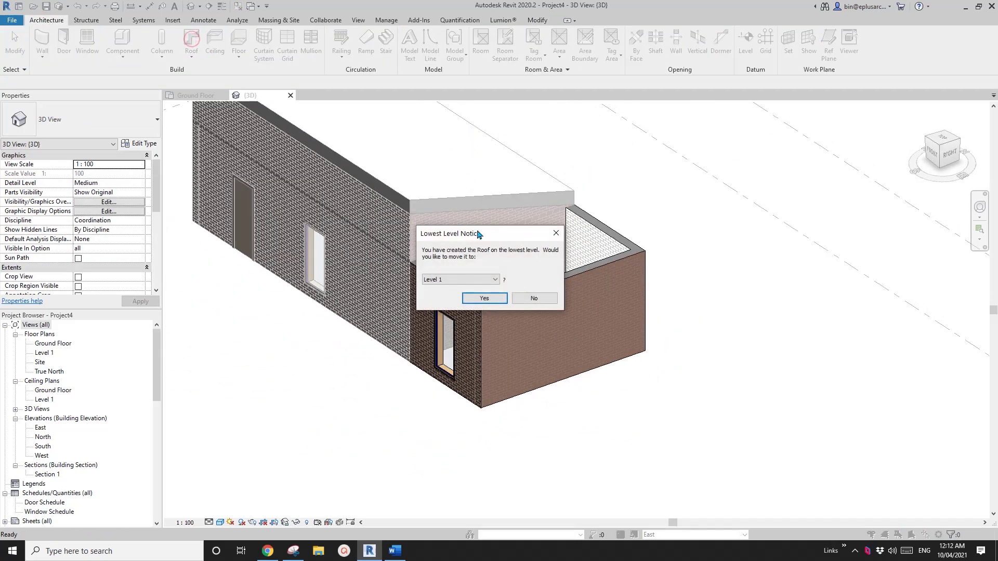
pyautogui.click(496, 297)
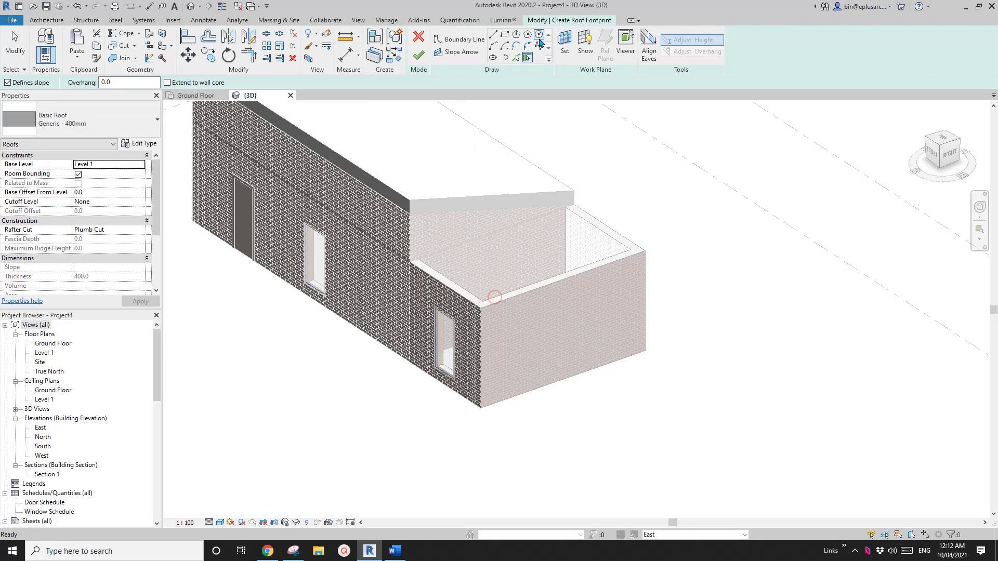
pyautogui.click(616, 234)
pyautogui.click(589, 344)
pyautogui.click(456, 302)
pyautogui.click(462, 263)
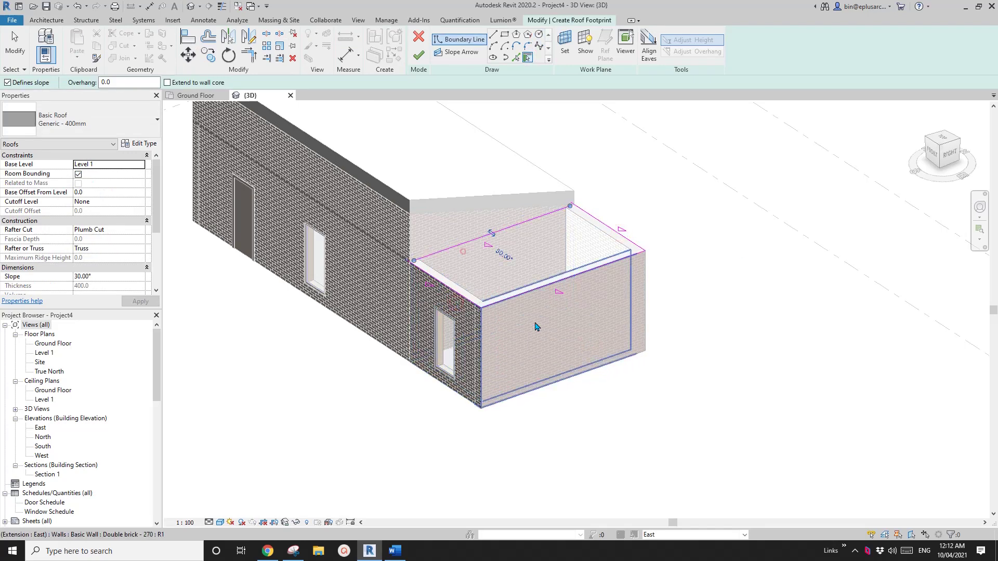
# - Trim the roof boundary's corners where the two side lines meet the line along the house's end wall
pyautogui.press('t')
pyautogui.press('r')
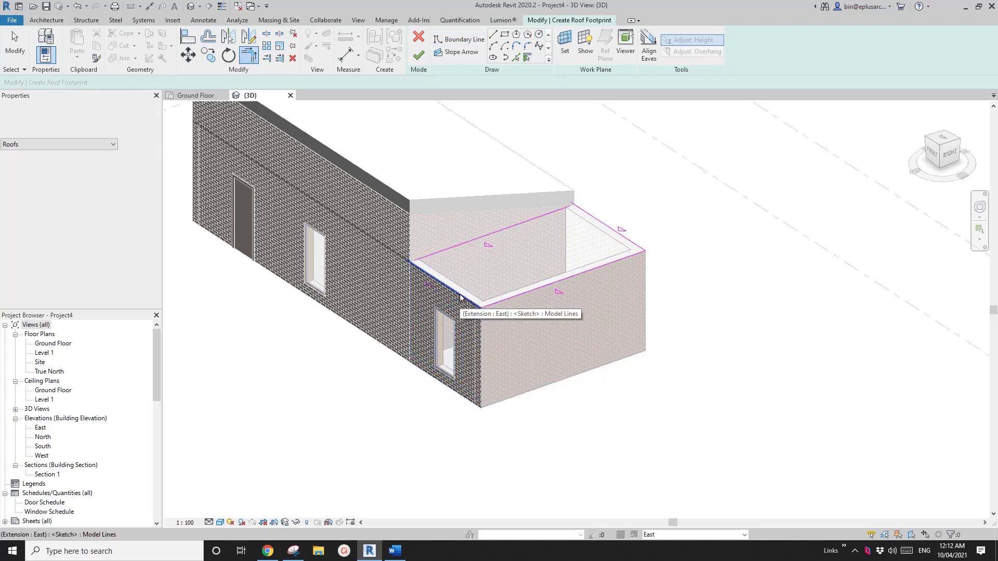
pyautogui.click(460, 297)
pyautogui.click(450, 252)
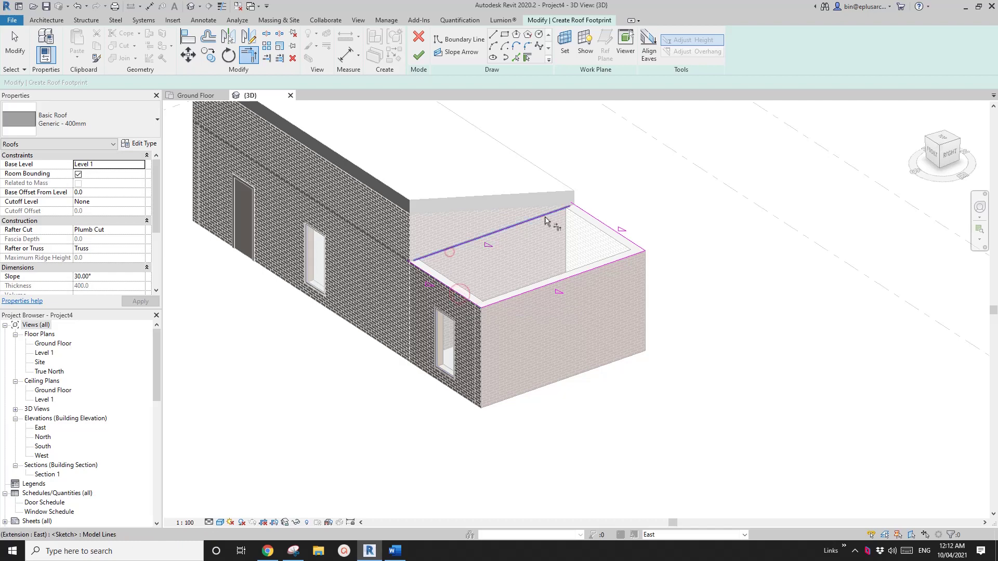
pyautogui.click(587, 214)
pyautogui.press('Escape')
# - Turn off Defines Slope for the two side edges and the house-side edge of the roof boundary
pyautogui.moveTo(455, 262)
pyautogui.mouseDown()
pyautogui.moveTo(442, 243)
pyautogui.moveTo(437, 290)
pyautogui.mouseUp()
pyautogui.keyDown('ctrl'); pyautogui.moveTo(606, 210); pyautogui.dragTo(593, 231); pyautogui.keyUp('ctrl')
pyautogui.keyDown('ctrl'); pyautogui.click(328, 161); pyautogui.keyUp('ctrl')
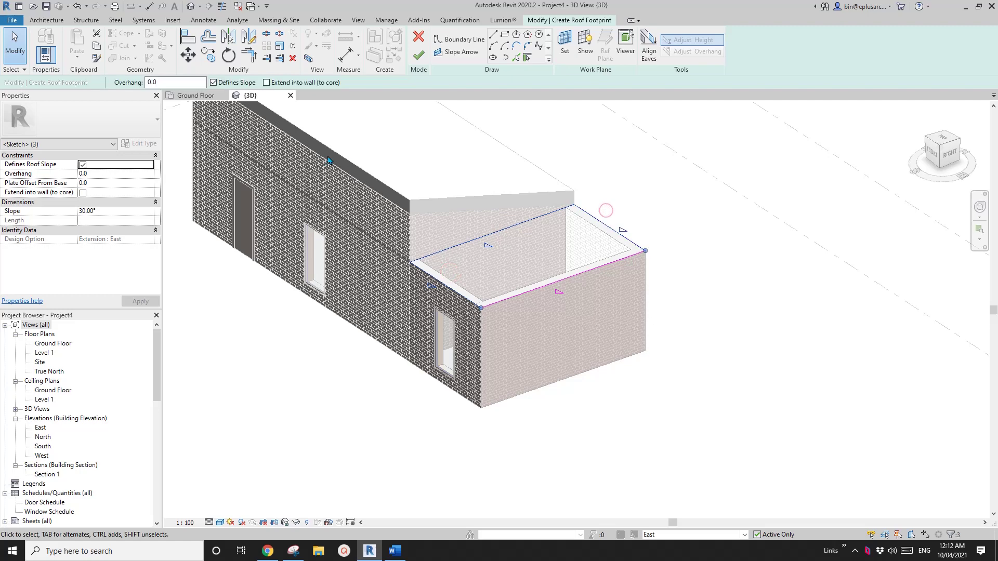
pyautogui.click(213, 83)
pyautogui.keyDown('shift'); pyautogui.moveTo(634, 157); pyautogui.dragTo(635, 142, button='middle'); pyautogui.keyUp('shift')
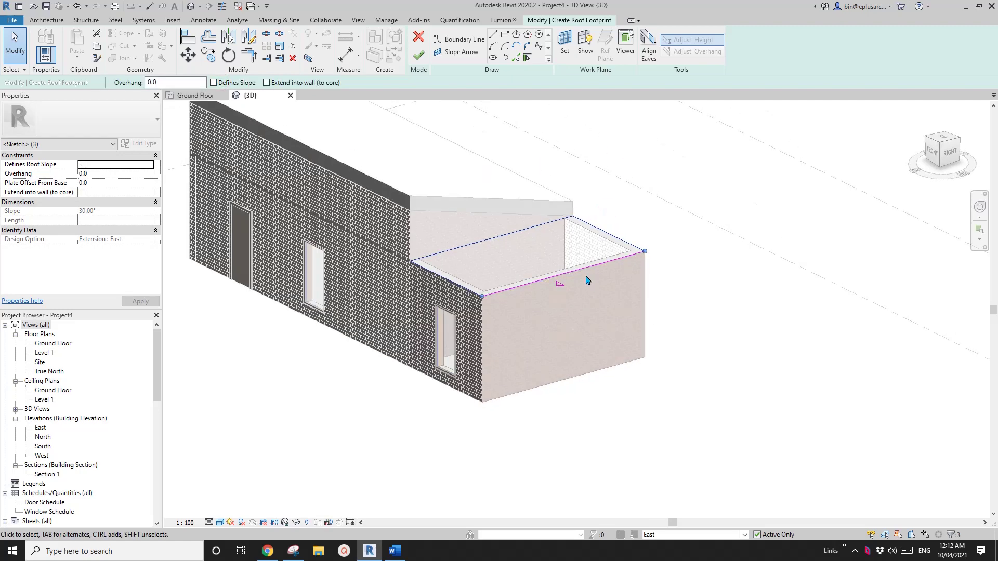
# - Set the slope of the roof boundary's outer edge to 2°
pyautogui.click(582, 273)
pyautogui.click(583, 269)
pyautogui.click(117, 213)
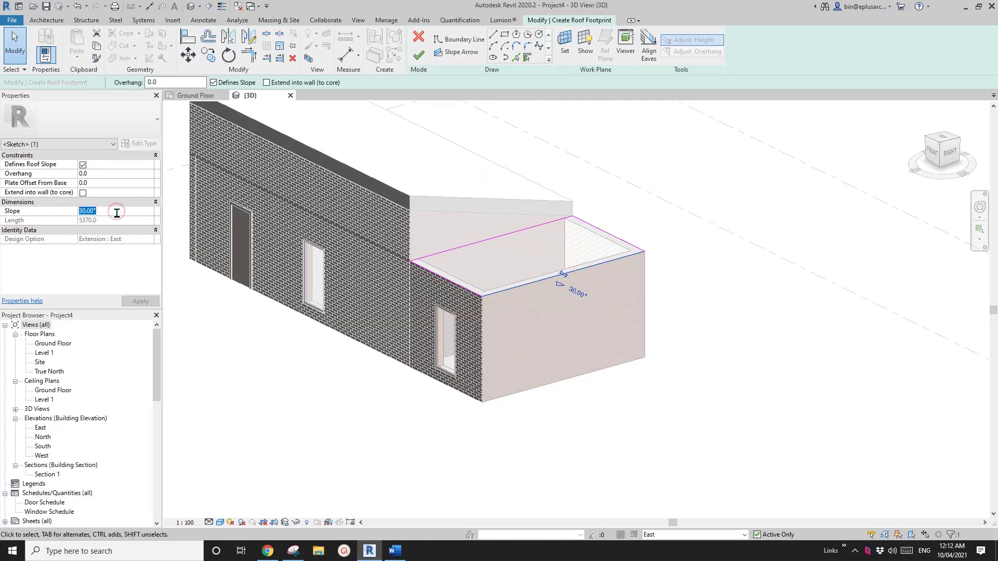
pyautogui.write('2')
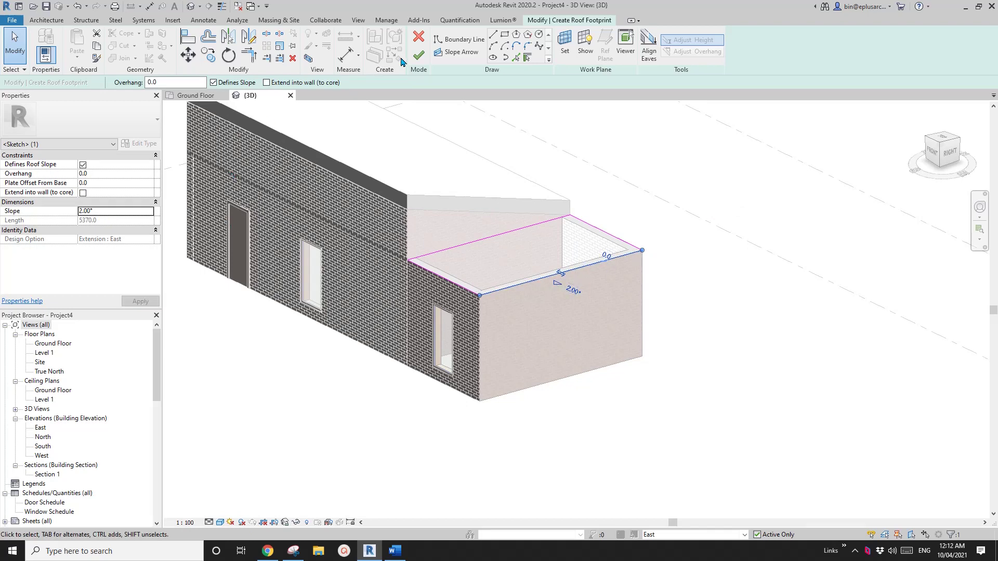
# - Finish the extension's roof footprint and set the roof's Base Offset From Level to -500
pyautogui.click(418, 55)
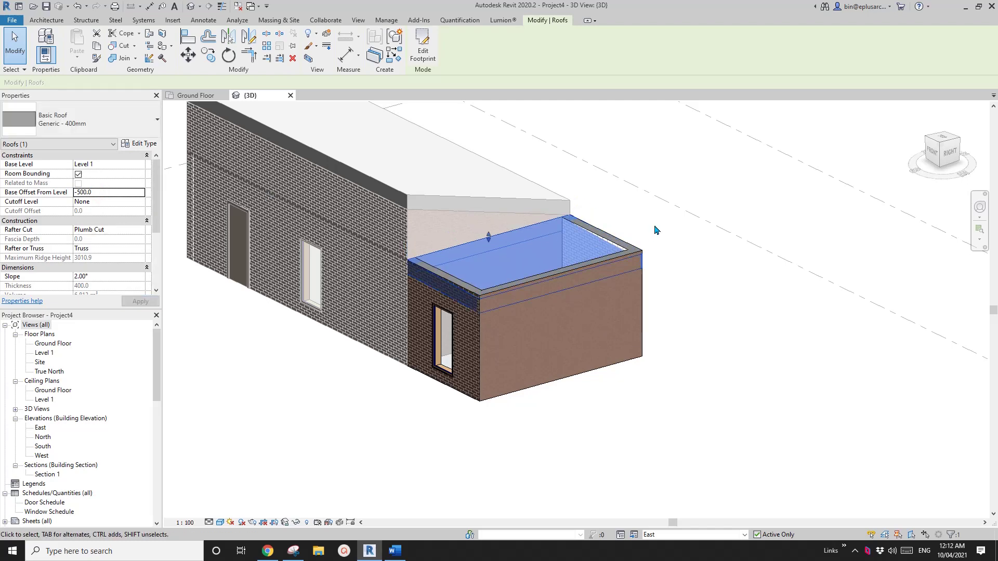
pyautogui.moveTo(655, 228)
pyautogui.keyDown('shift'); pyautogui.mouseDown(button='middle')
pyautogui.moveTo(689, 199)
pyautogui.moveTo(648, 228)
pyautogui.mouseUp(button='middle'); pyautogui.keyUp('shift')
pyautogui.click(648, 227)
# - Attach the tops of the extension's three outer walls to the extension roof
pyautogui.click(546, 314)
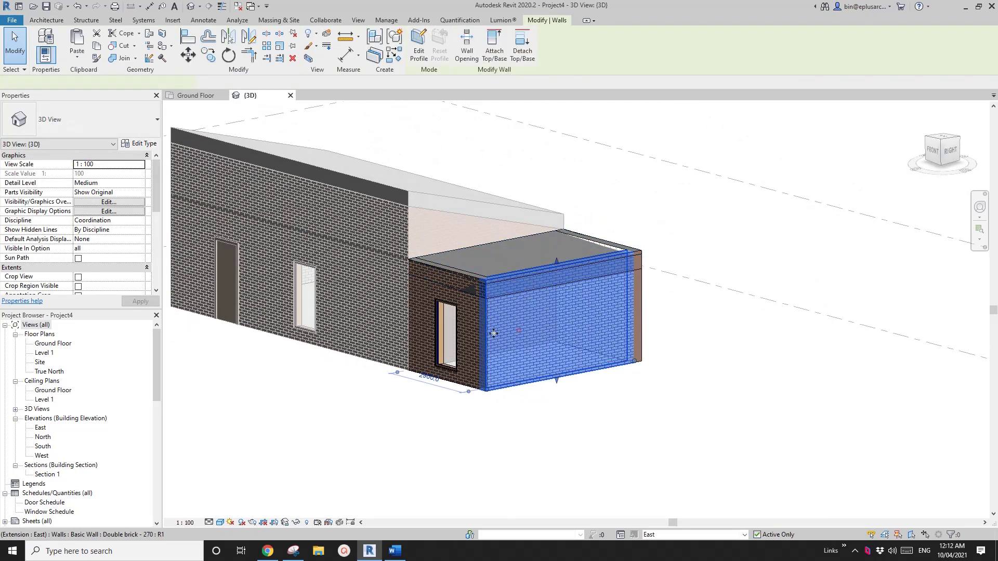
pyautogui.keyDown('ctrl'); pyautogui.click(471, 330); pyautogui.keyUp('ctrl')
pyautogui.keyDown('shift'); pyautogui.moveTo(691, 285); pyautogui.dragTo(574, 339, button='middle'); pyautogui.keyUp('shift')
pyautogui.keyDown('ctrl'); pyautogui.click(581, 337); pyautogui.keyUp('ctrl')
pyautogui.click(512, 53)
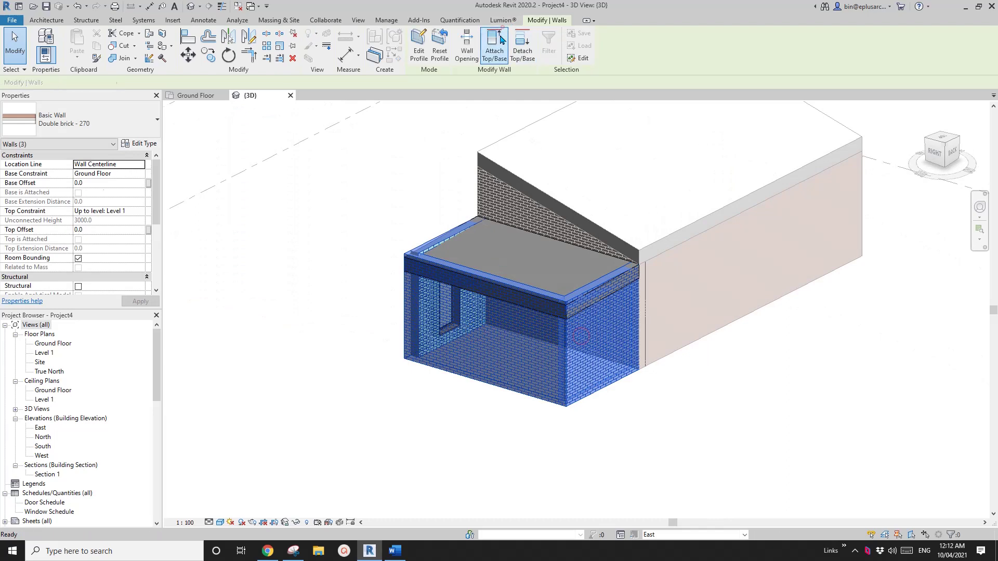
pyautogui.click(513, 257)
pyautogui.keyDown('shift'); pyautogui.moveTo(512, 256); pyautogui.dragTo(644, 208, button='middle'); pyautogui.keyUp('shift')
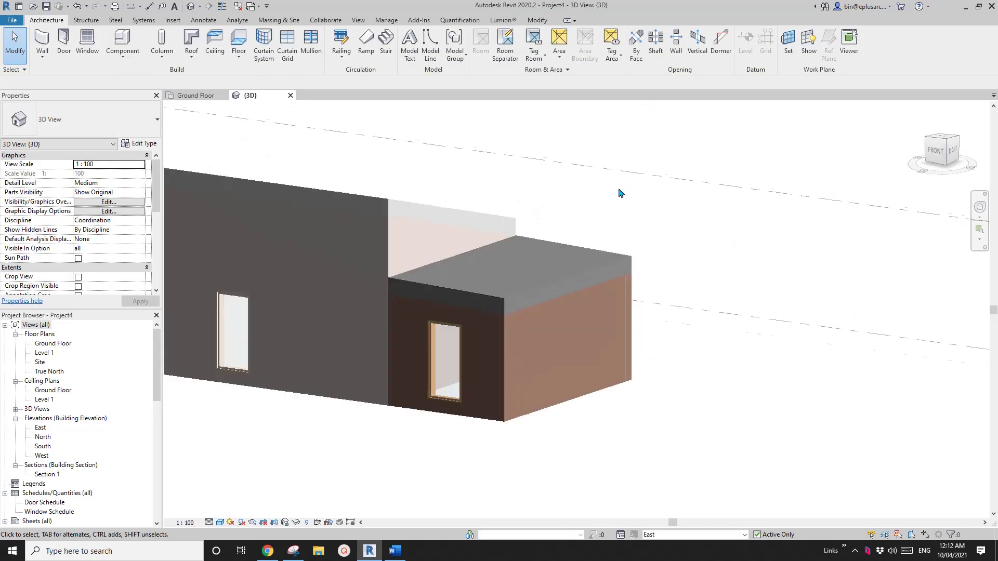
pyautogui.scroll(3, 639, 191)
pyautogui.scroll(-1, 526, 337)
pyautogui.moveTo(527, 336); pyautogui.dragTo(624, 380, button='middle')
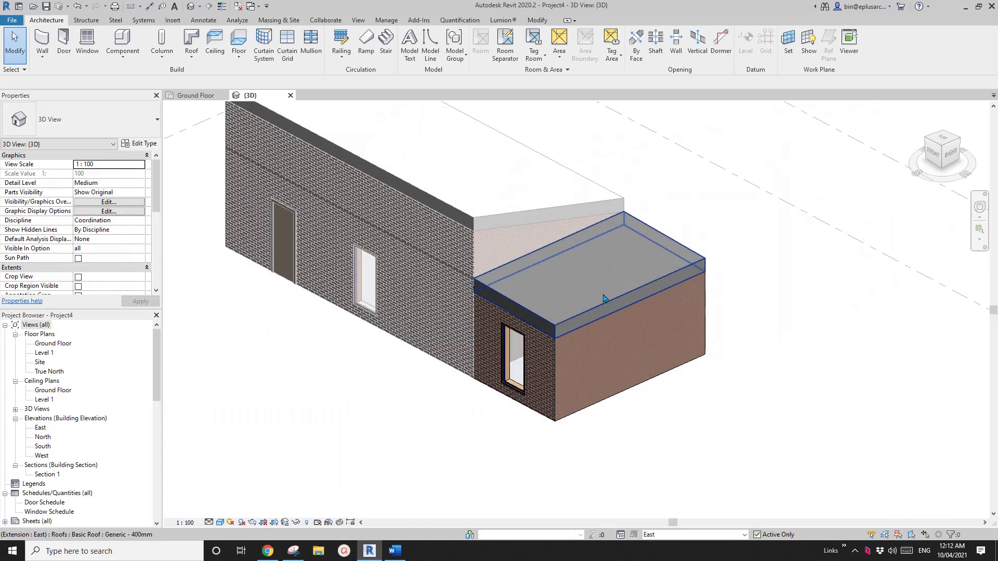
# - Temporarily hide the extension roof in the 3D view to expose the room inside
pyautogui.click(604, 298)
pyautogui.keyDown('shift'); pyautogui.moveTo(675, 348); pyautogui.dragTo(570, 408, button='middle'); pyautogui.keyUp('shift')
pyautogui.scroll(2, 627, 364)
pyautogui.press('h')
pyautogui.press('h')
pyautogui.scroll(-1, 637, 365)
pyautogui.scroll(1, 601, 366)
pyautogui.moveTo(589, 333); pyautogui.dragTo(588, 354, button='middle')
pyautogui.scroll(1, 574, 357)
pyautogui.scroll(-2, 587, 353)
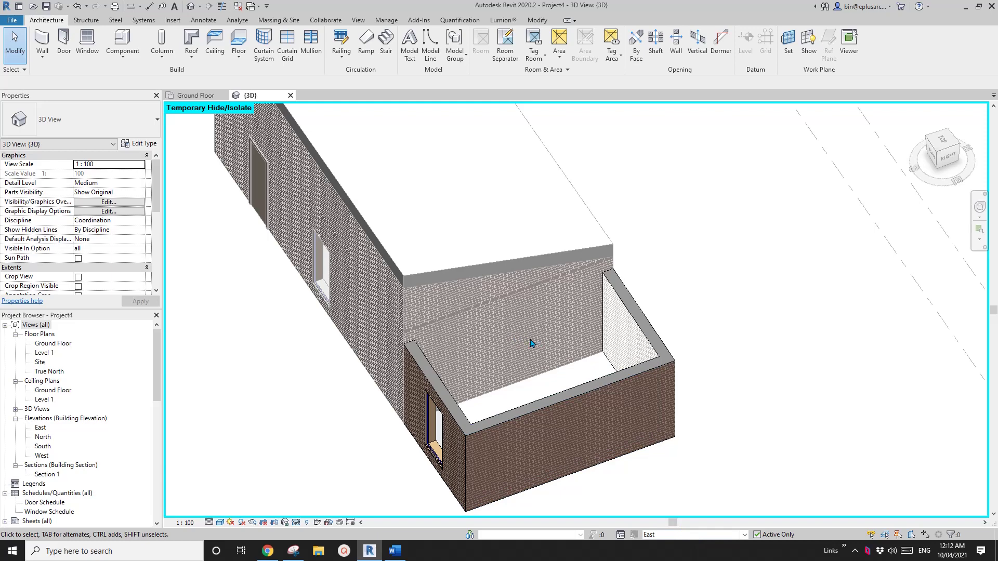
# - Try to place an M_Single-Flush 0813 x 2134mm door in the house's end wall while the East option is active
pyautogui.press('d')
pyautogui.press('r')
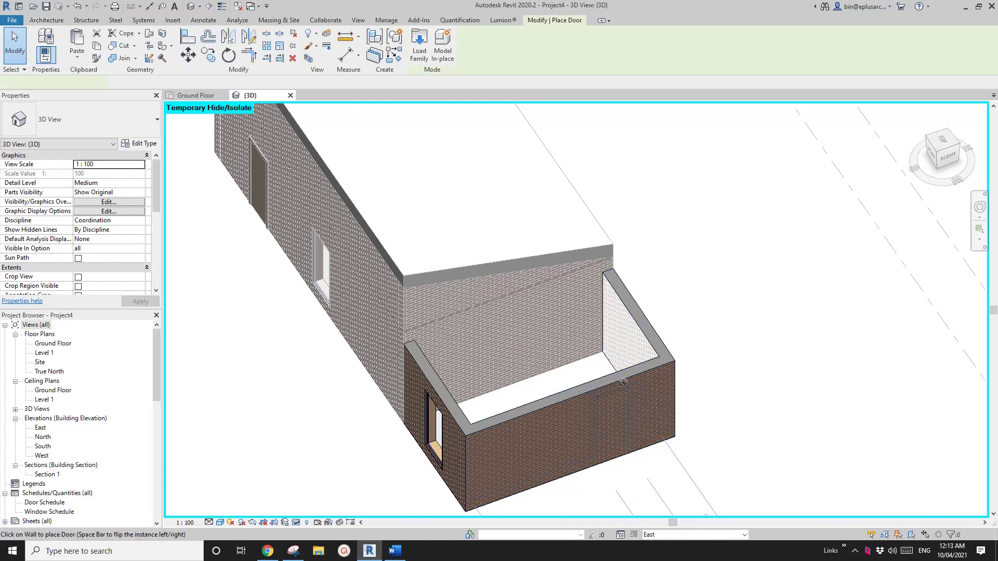
pyautogui.click(561, 347)
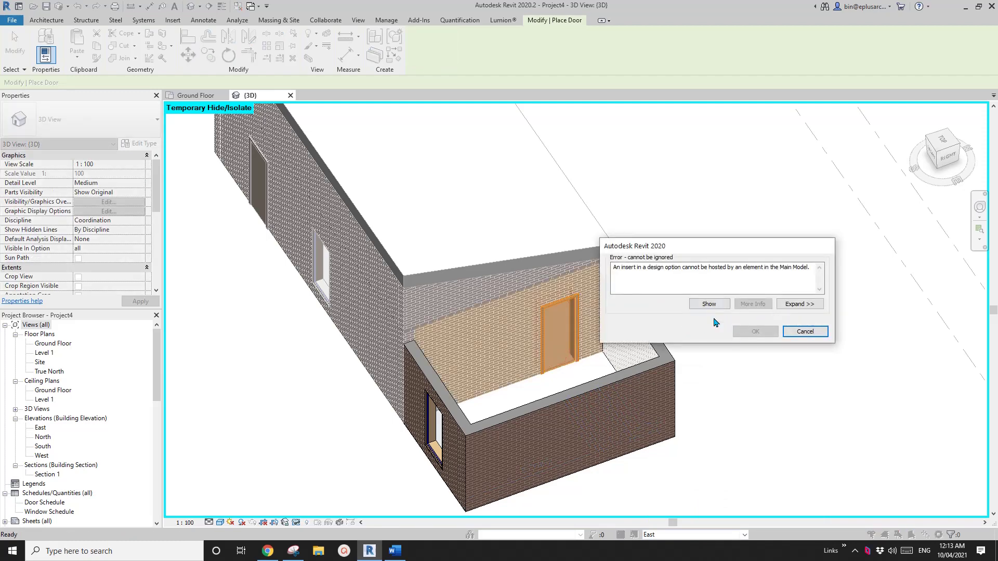
pyautogui.click(805, 331)
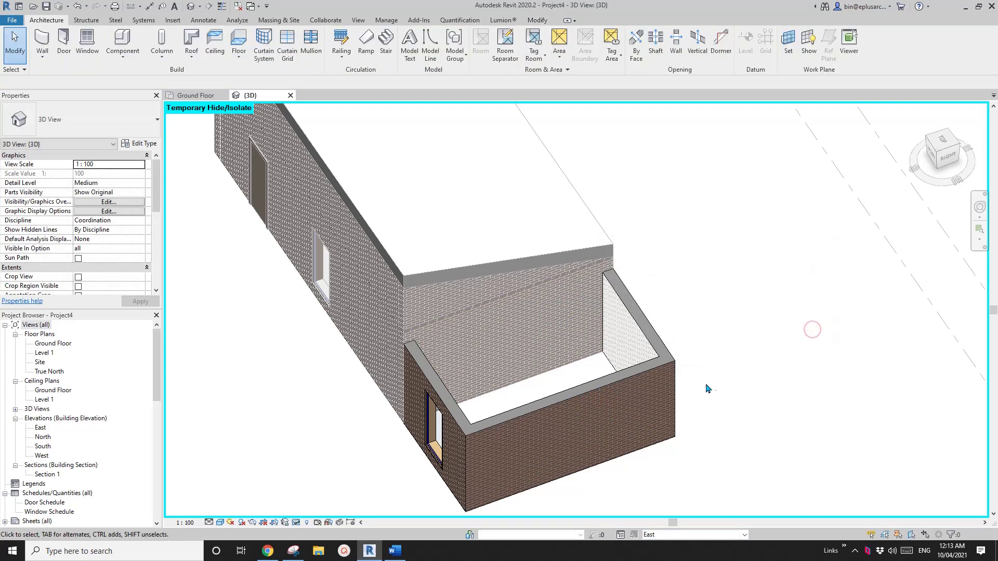
pyautogui.keyDown('shift'); pyautogui.moveTo(623, 363); pyautogui.dragTo(619, 379, button='middle'); pyautogui.keyUp('shift')
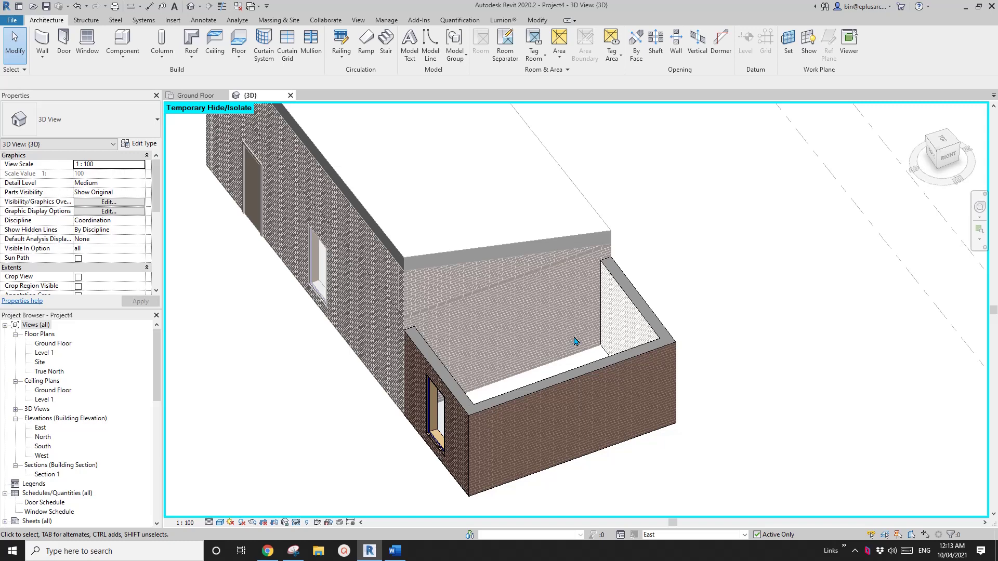
pyautogui.moveTo(575, 341); pyautogui.dragTo(579, 320, button='middle')
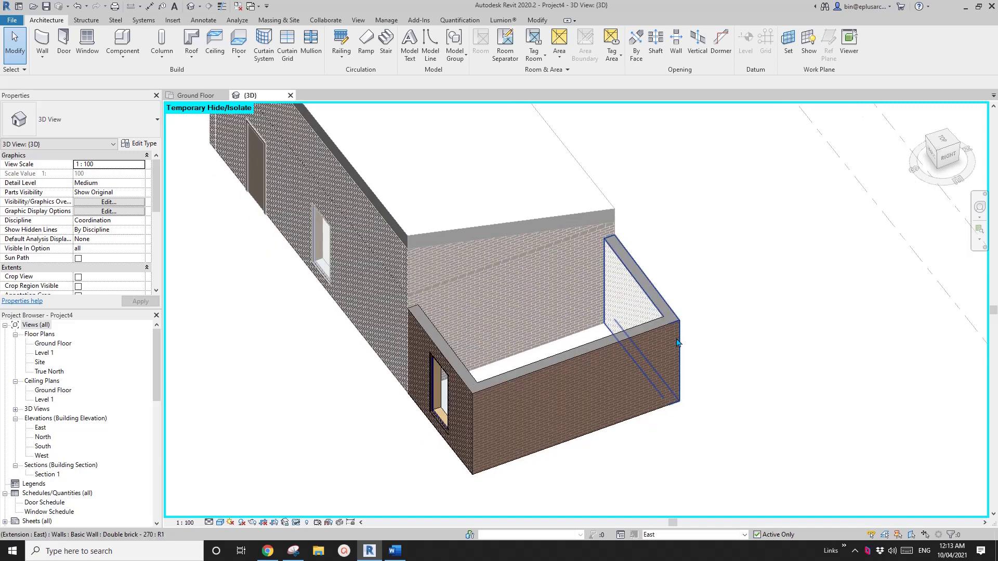
# - Make the Main Model active and add the house's end wall to both the None and East options of the Extension set
pyautogui.click(711, 536)
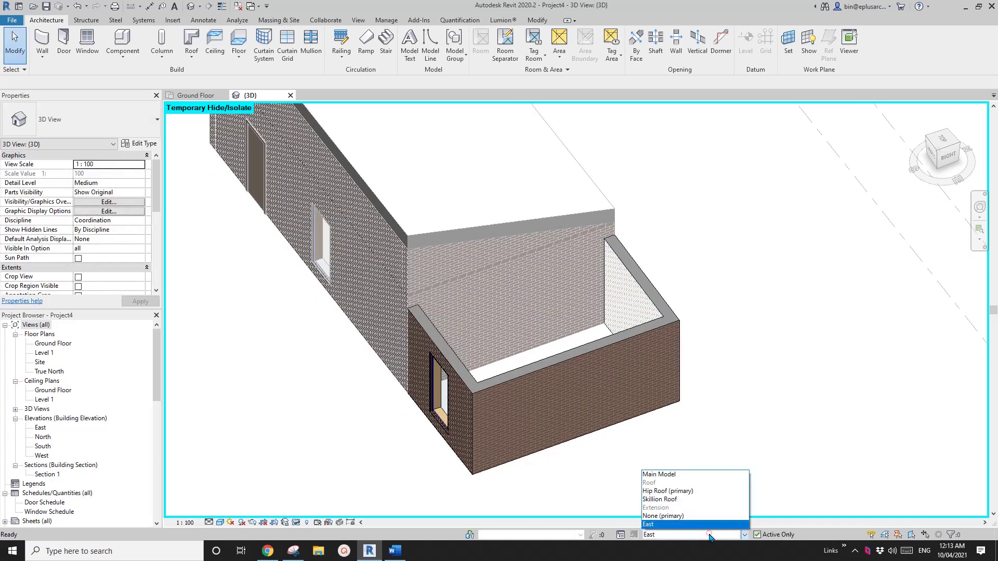
pyautogui.click(671, 475)
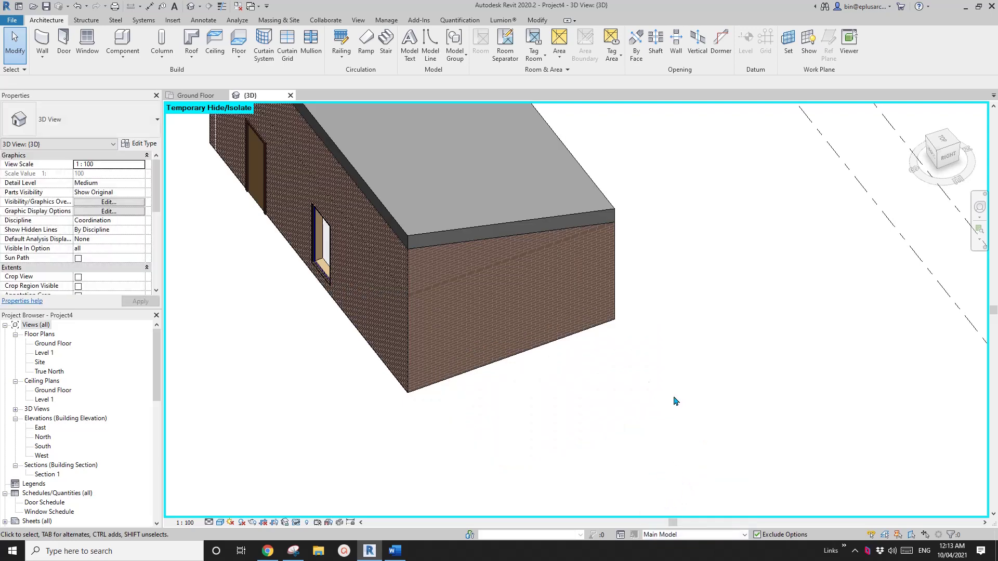
pyautogui.click(568, 335)
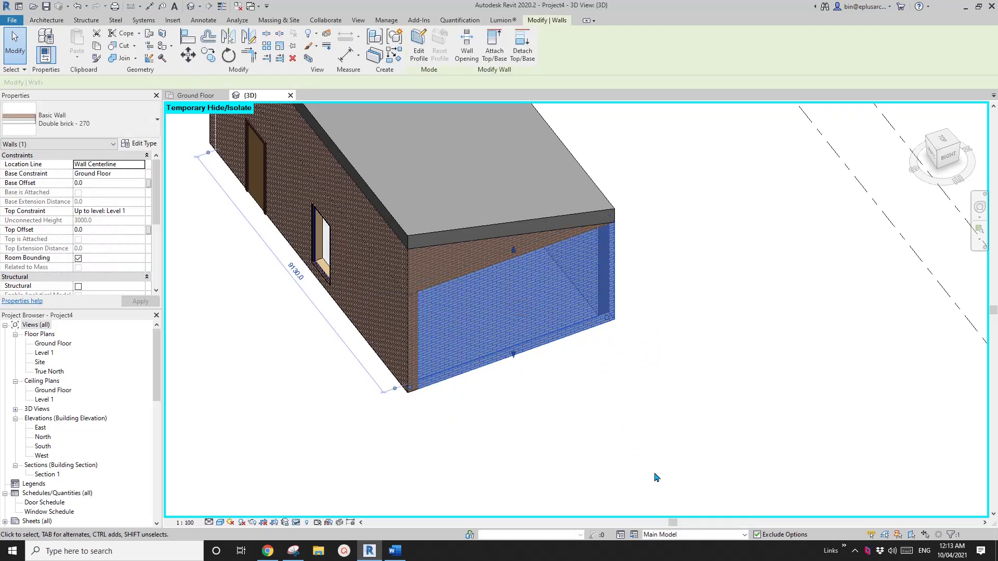
pyautogui.click(635, 535)
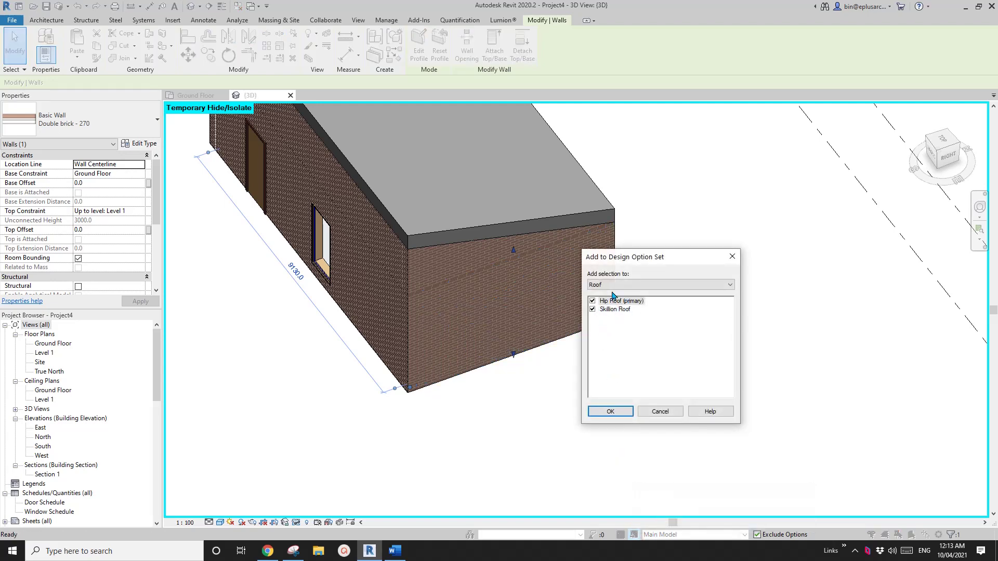
pyautogui.click(628, 284)
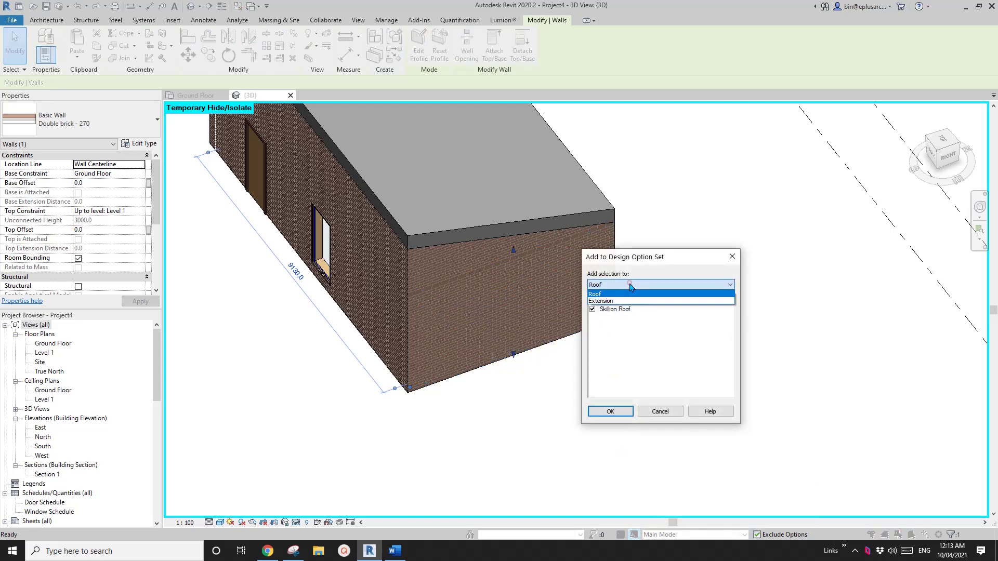
pyautogui.click(602, 301)
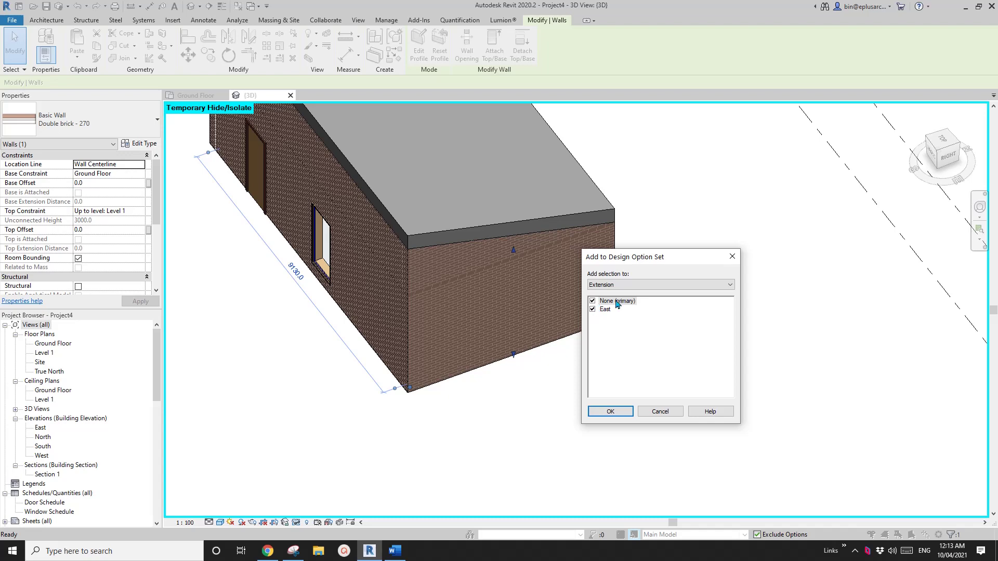
pyautogui.click(610, 412)
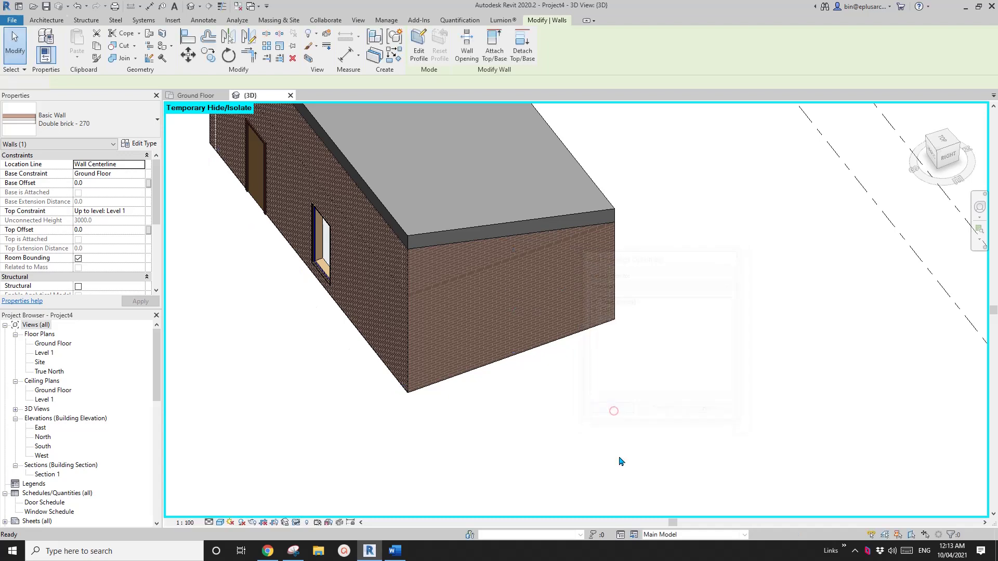
pyautogui.keyDown('shift'); pyautogui.moveTo(617, 447); pyautogui.dragTo(647, 445, button='middle'); pyautogui.keyUp('shift')
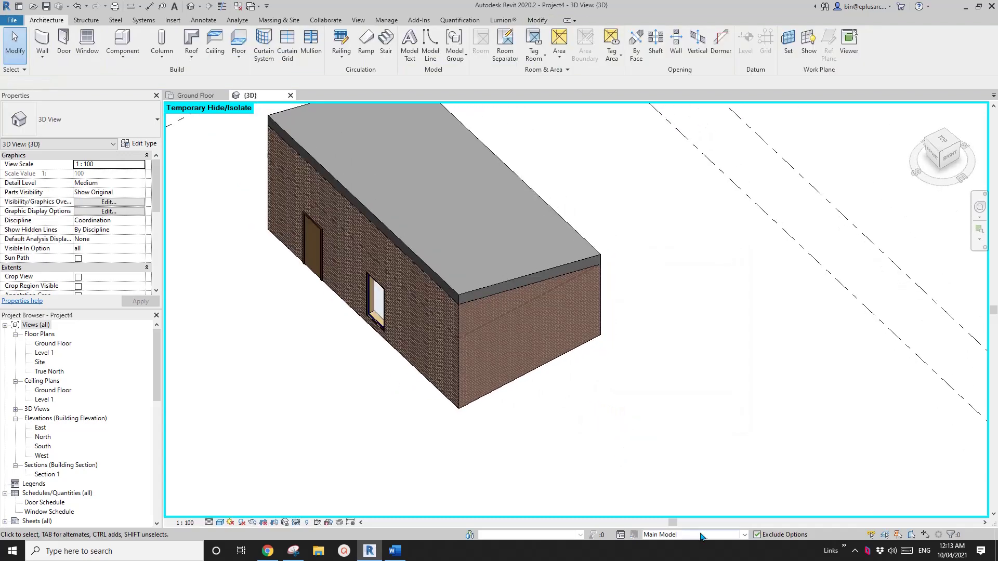
# - Check the end wall in the East option and in the None (primary) option
pyautogui.click(706, 535)
pyautogui.click(666, 529)
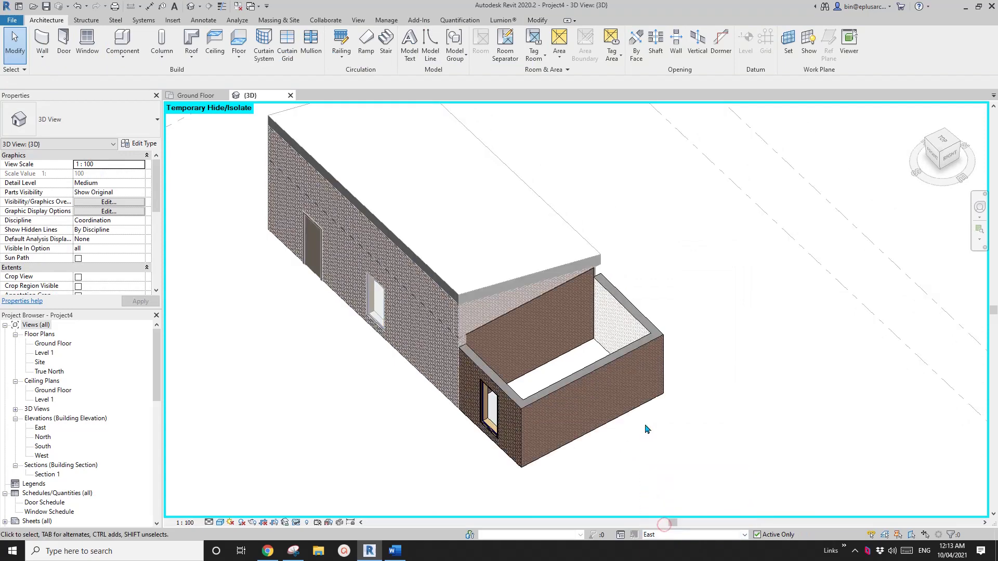
pyautogui.keyDown('shift'); pyautogui.moveTo(646, 428); pyautogui.dragTo(684, 483, button='middle'); pyautogui.keyUp('shift')
pyautogui.click(558, 337)
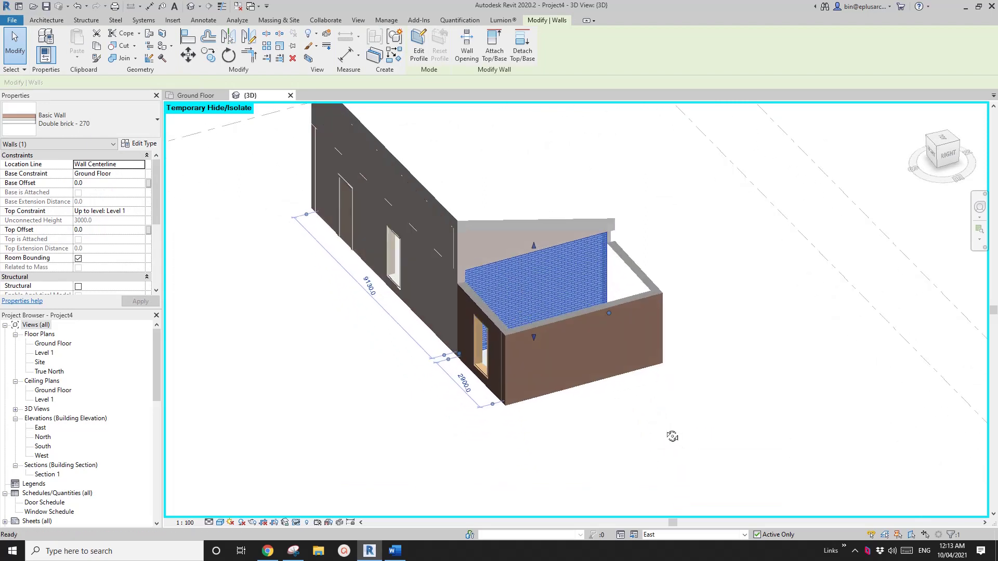
pyautogui.click(701, 536)
pyautogui.click(667, 517)
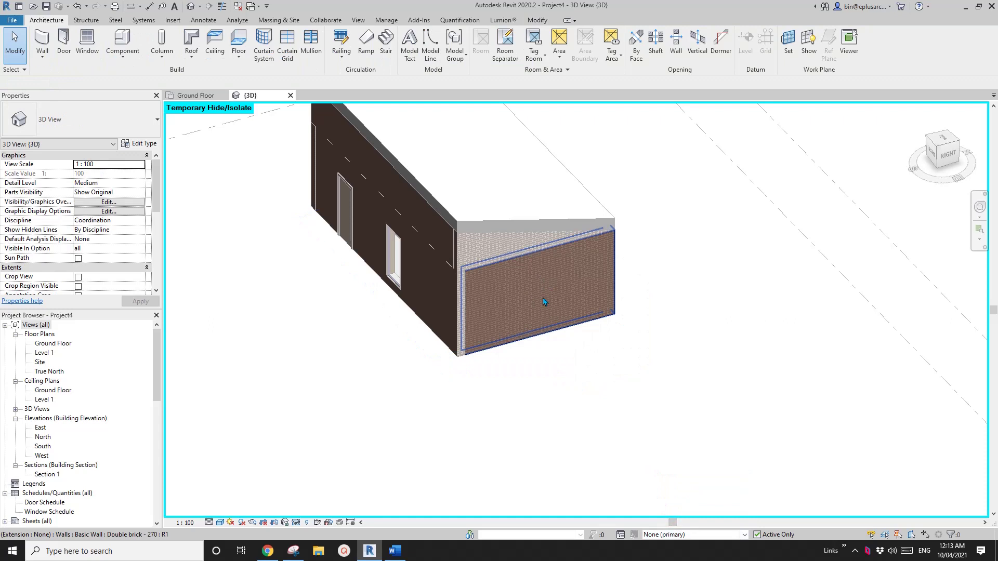
# - Activate the East option and place an M_Single-Flush 0813 x 2134mm door near the far end of the end wall
pyautogui.click(702, 535)
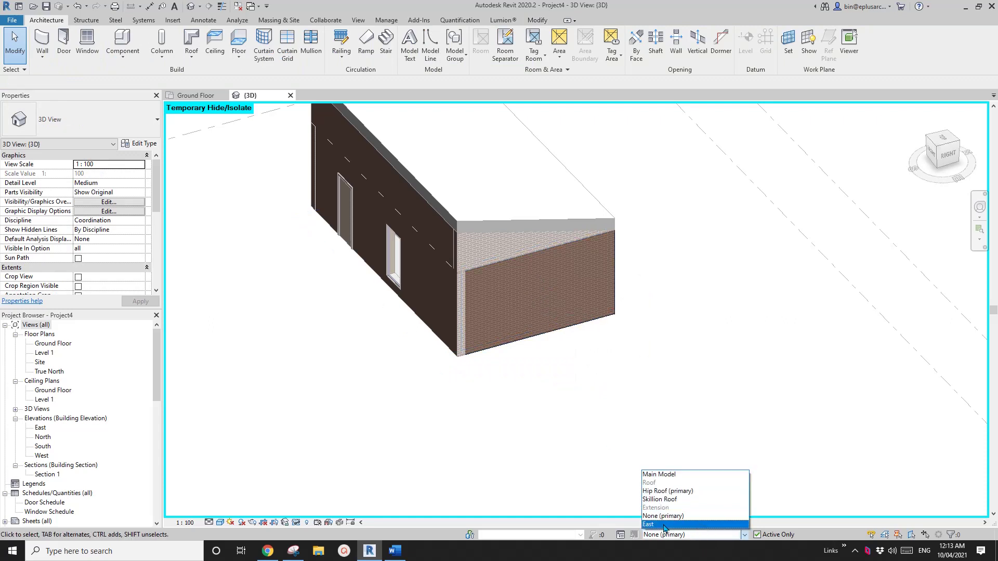
pyautogui.click(665, 525)
pyautogui.scroll(2, 551, 300)
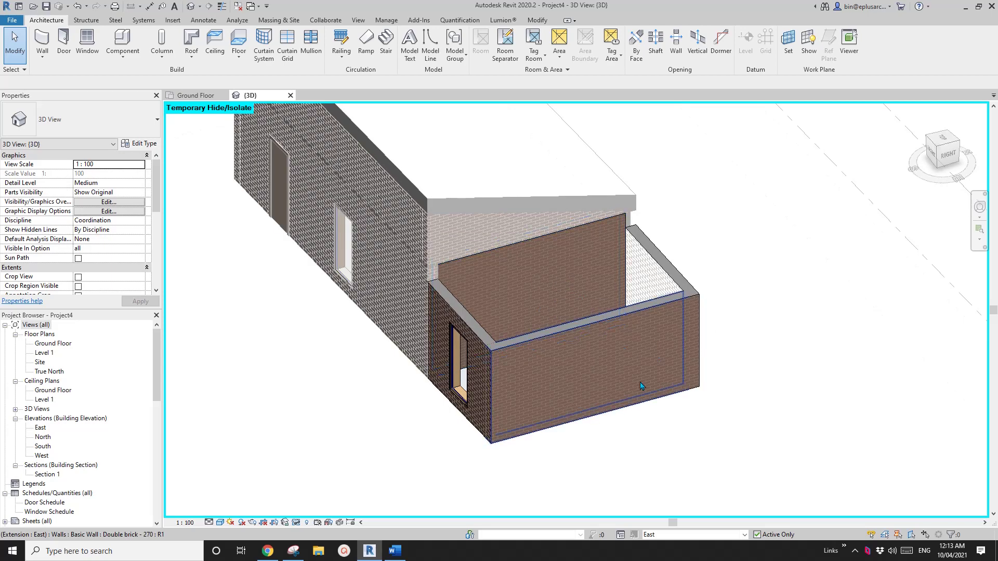
pyautogui.moveTo(609, 401); pyautogui.dragTo(636, 448, button='middle')
pyautogui.scroll(1, 624, 353)
pyautogui.press('d')
pyautogui.press('r')
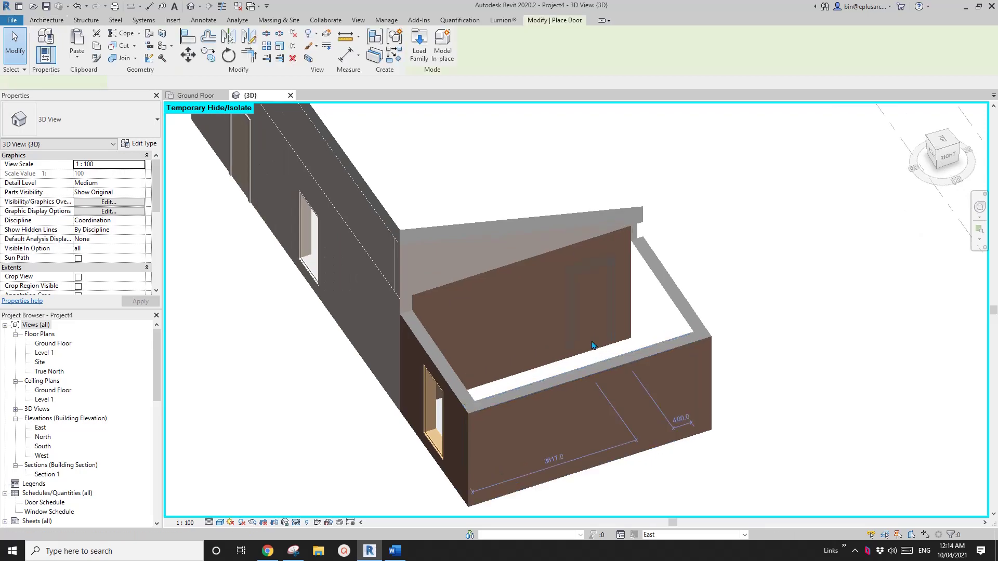
pyautogui.click(592, 334)
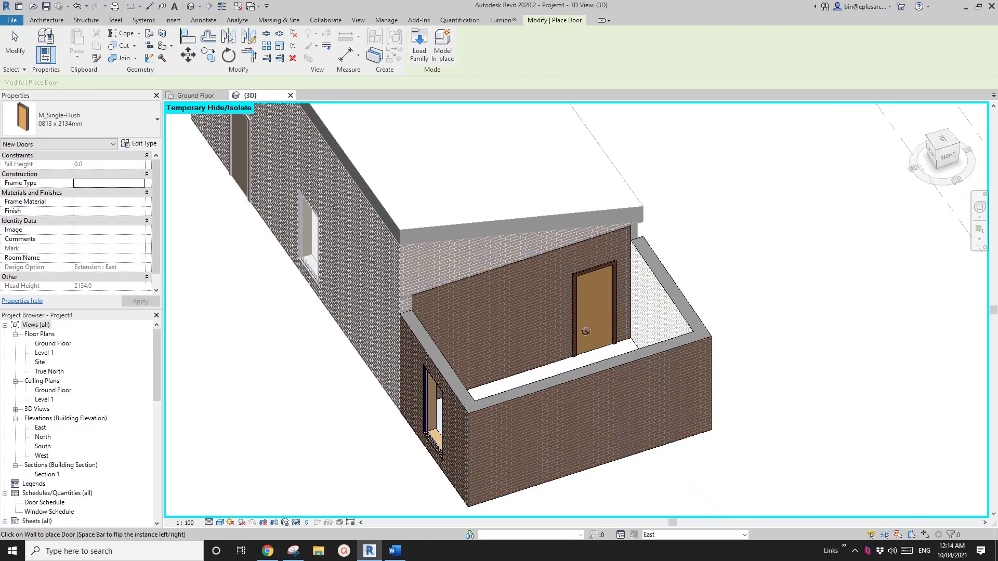
pyautogui.press('Escape')
pyautogui.press('Escape')
# - Inspect the new door, its host wall and the corner where the extension meets the house from behind
pyautogui.click(587, 328)
pyautogui.click(525, 329)
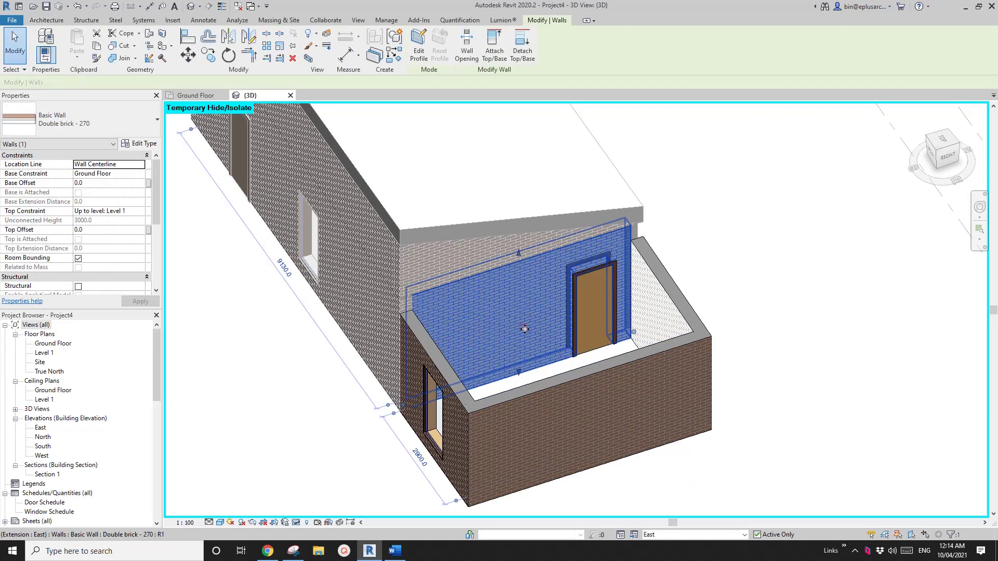
pyautogui.click(670, 536)
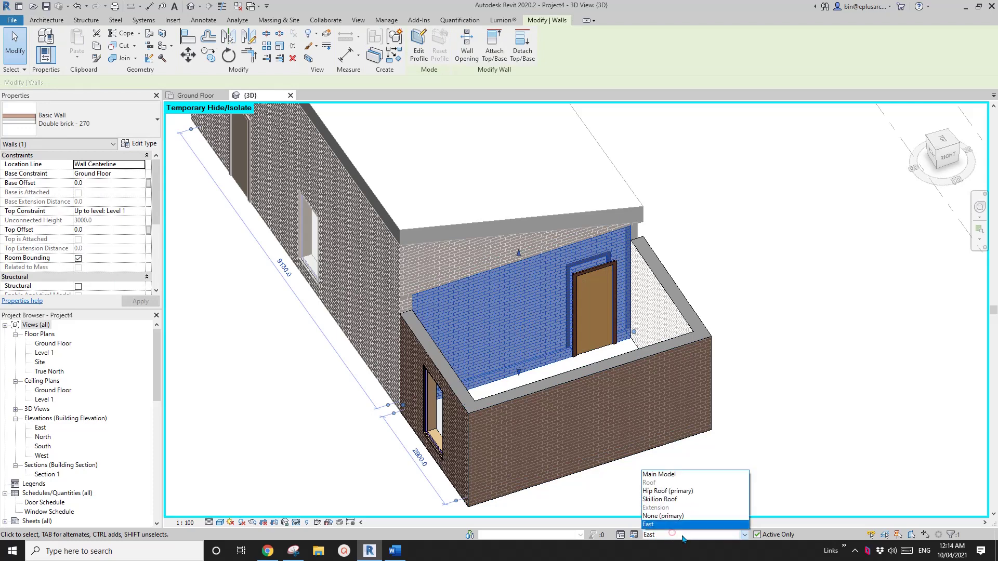
pyautogui.keyDown('shift'); pyautogui.moveTo(698, 404); pyautogui.dragTo(649, 359, button='middle'); pyautogui.keyUp('shift')
pyautogui.scroll(-1, 650, 358)
pyautogui.keyDown('shift'); pyautogui.moveTo(644, 307); pyautogui.dragTo(671, 423, button='middle'); pyautogui.keyUp('shift')
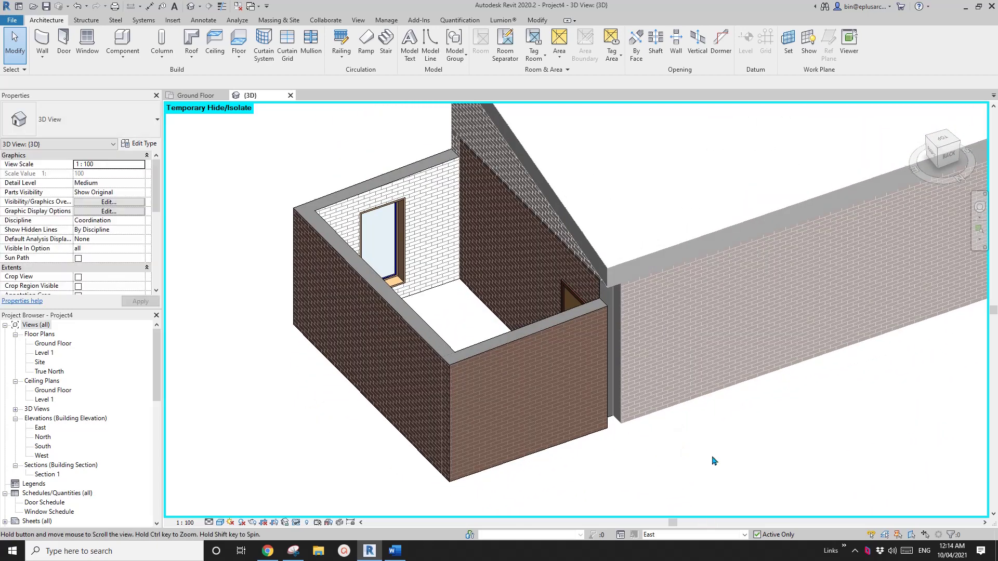
# - View the house corner in the Main Model and make the None (primary) option active
pyautogui.click(707, 532)
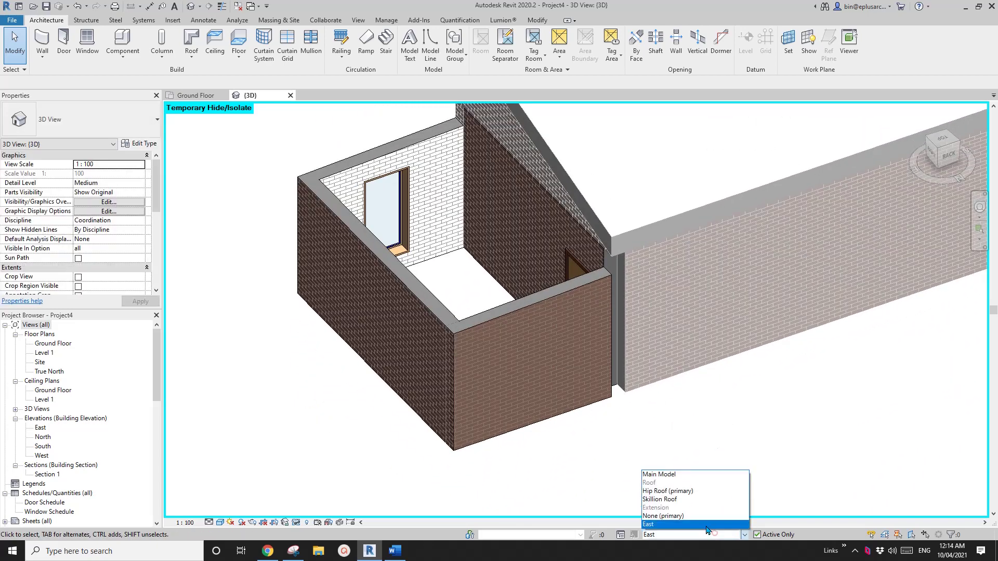
pyautogui.click(682, 477)
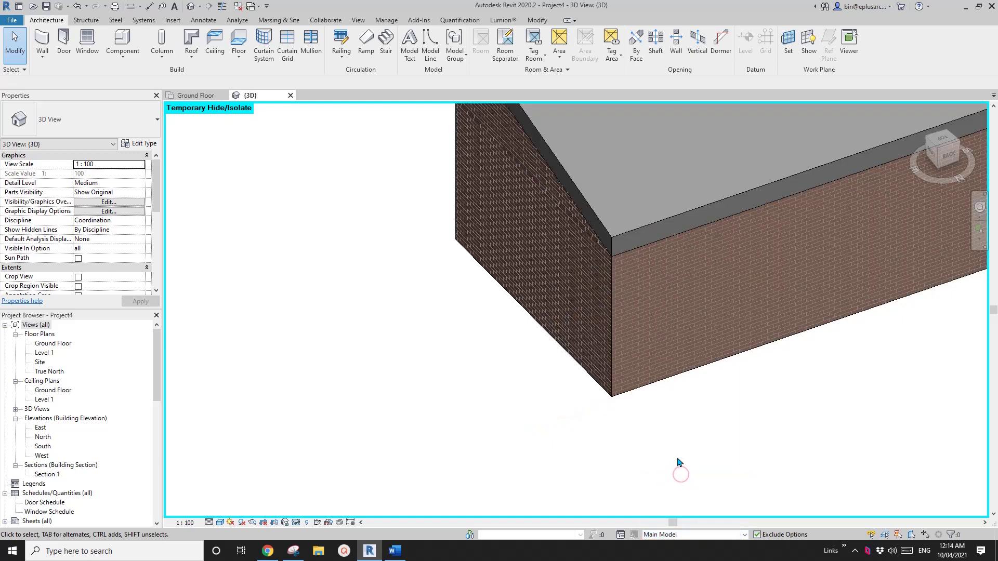
pyautogui.keyDown('shift'); pyautogui.moveTo(681, 457); pyautogui.dragTo(732, 450, button='middle'); pyautogui.keyUp('shift')
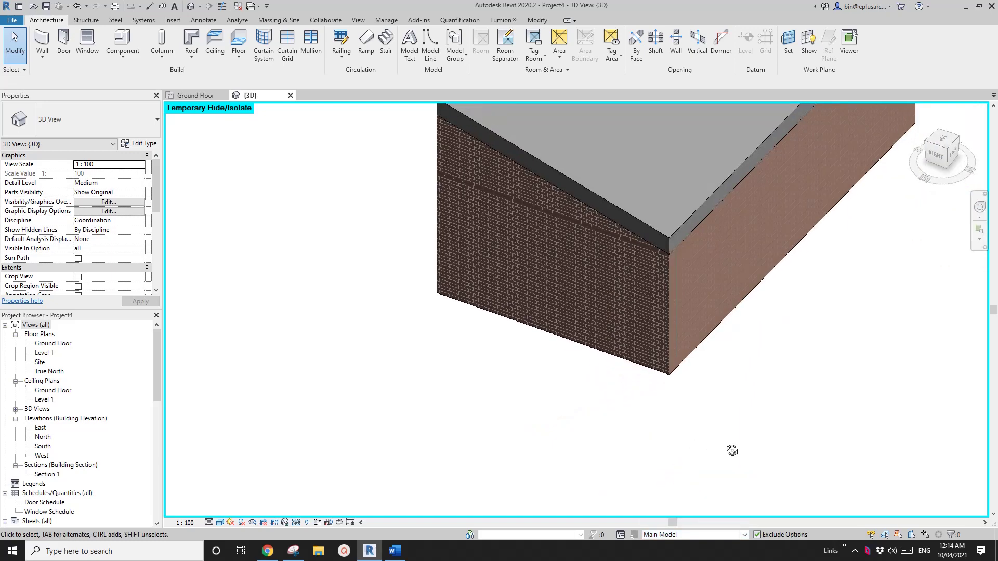
pyautogui.click(720, 536)
pyautogui.click(678, 517)
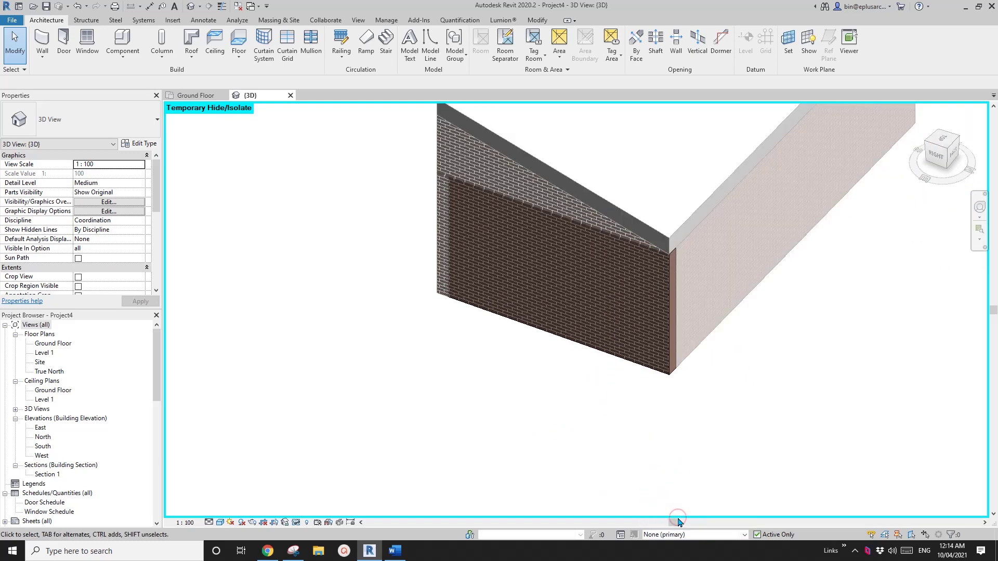
pyautogui.keyDown('shift'); pyautogui.moveTo(686, 411); pyautogui.dragTo(674, 406, button='middle'); pyautogui.keyUp('shift')
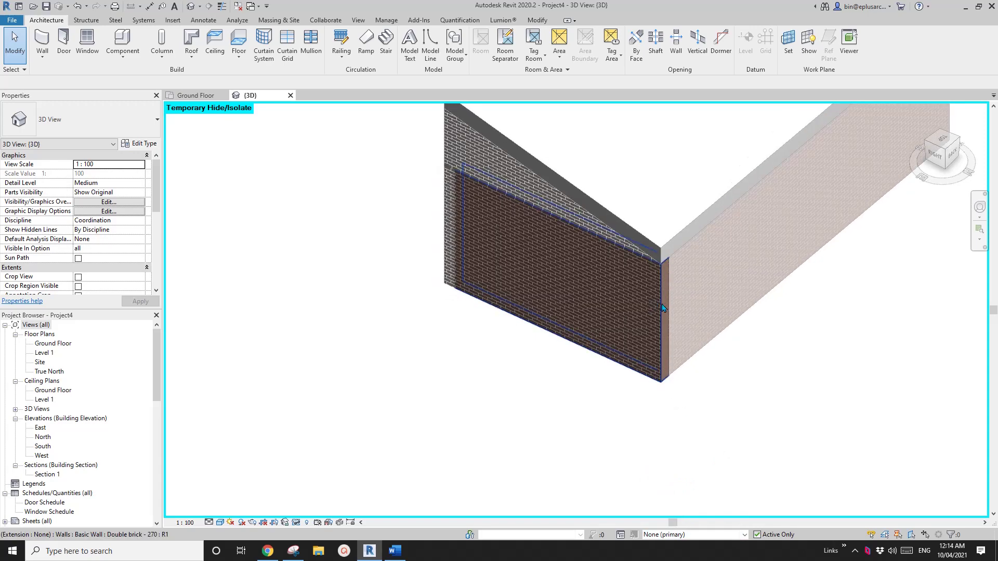
# - Switch the wall join at the house corner to its previous butt configuration in the None (primary) option
pyautogui.click(537, 20)
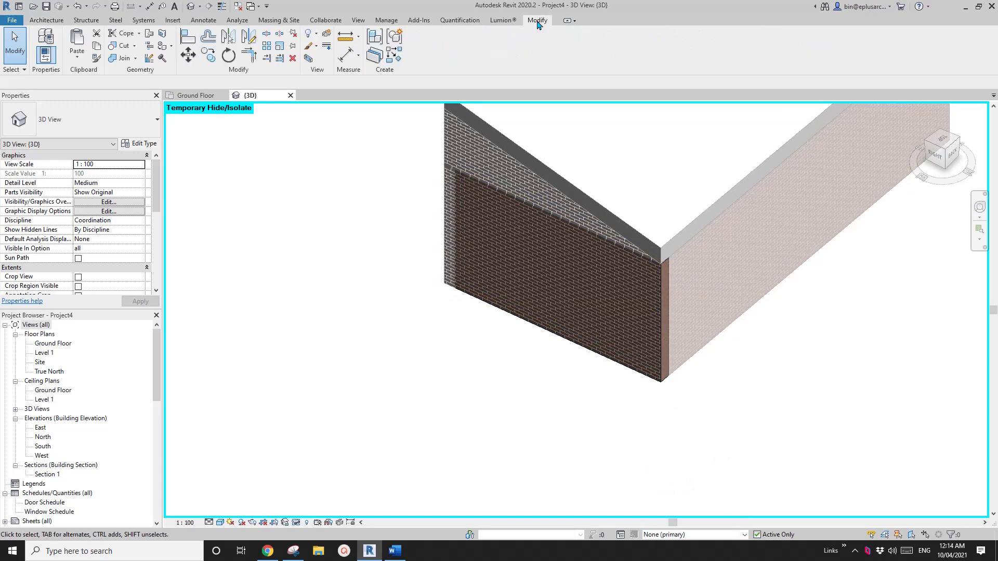
pyautogui.click(150, 58)
pyautogui.click(656, 378)
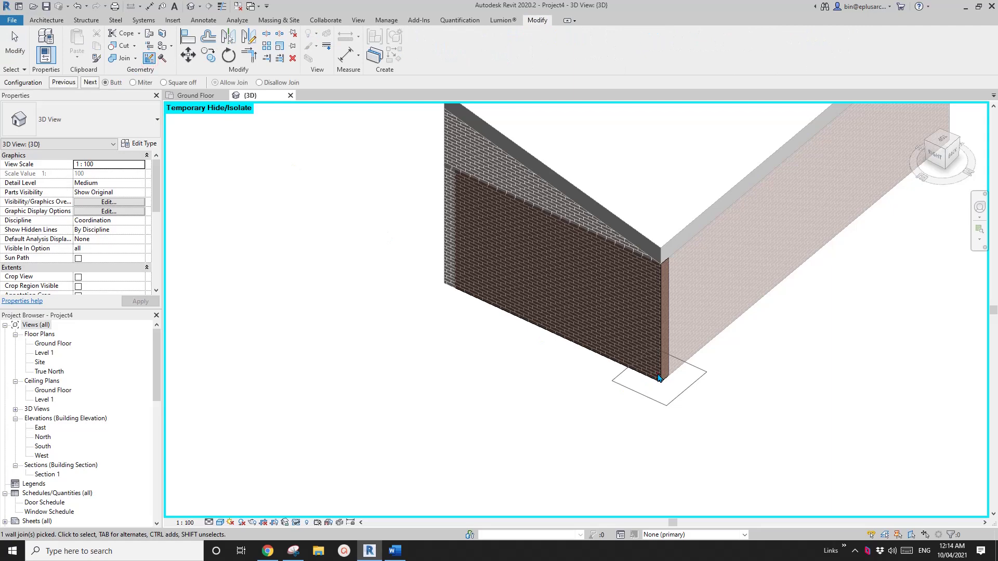
pyautogui.click(67, 81)
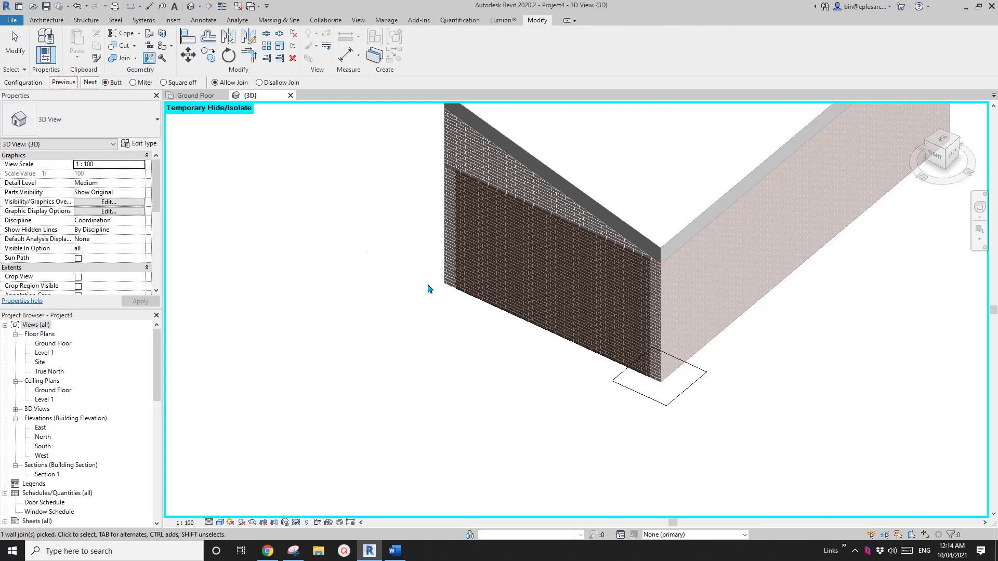
pyautogui.moveTo(528, 352); pyautogui.dragTo(473, 352, button='middle')
pyautogui.press('Escape')
pyautogui.press('Escape')
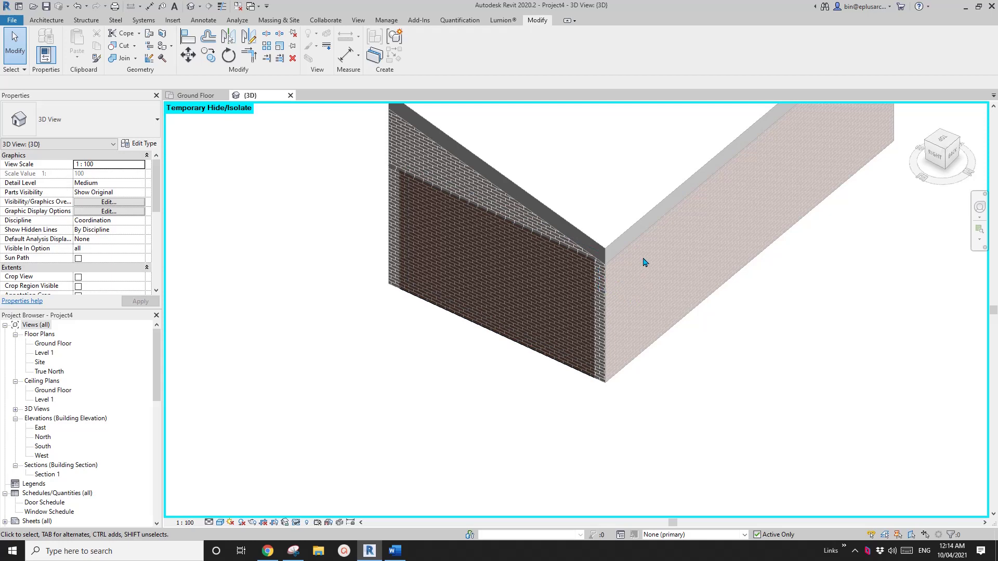
pyautogui.moveTo(487, 387); pyautogui.dragTo(553, 393, button='middle')
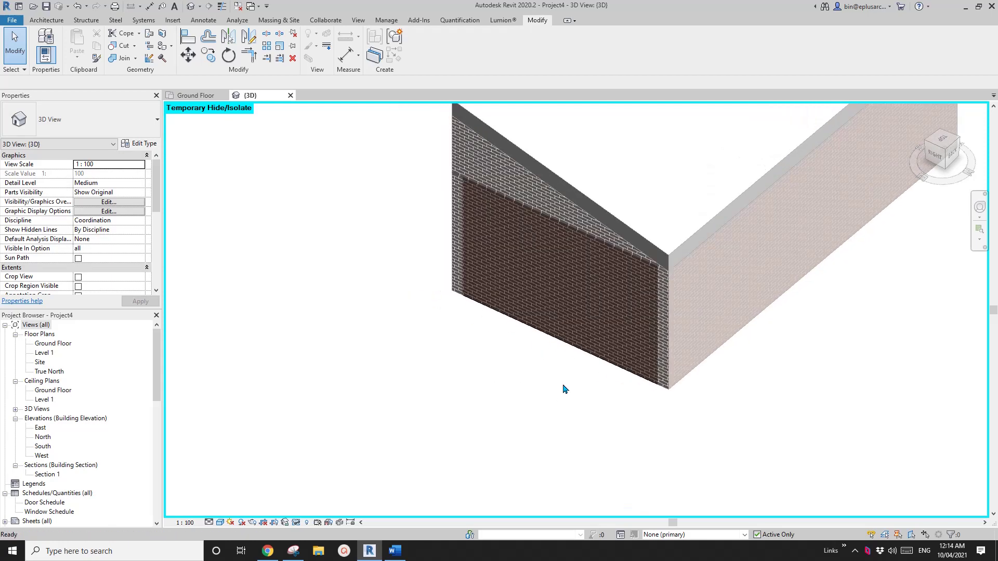
# - Activate the East option, check the extension from behind and reset the 3D view's temporary hide/isolate
pyautogui.click(714, 535)
pyautogui.click(687, 525)
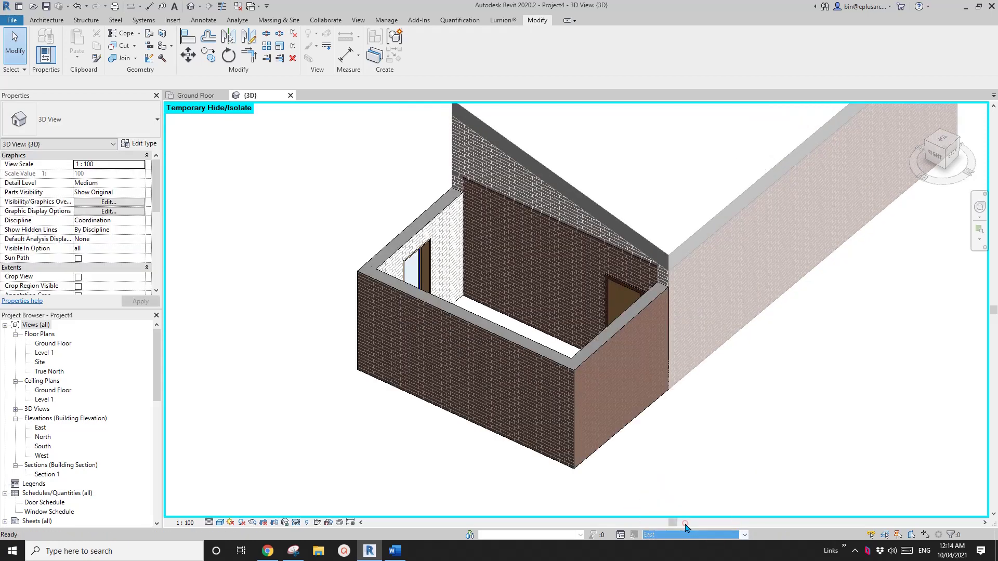
pyautogui.keyDown('shift'); pyautogui.moveTo(672, 430); pyautogui.dragTo(595, 351, button='middle'); pyautogui.keyUp('shift')
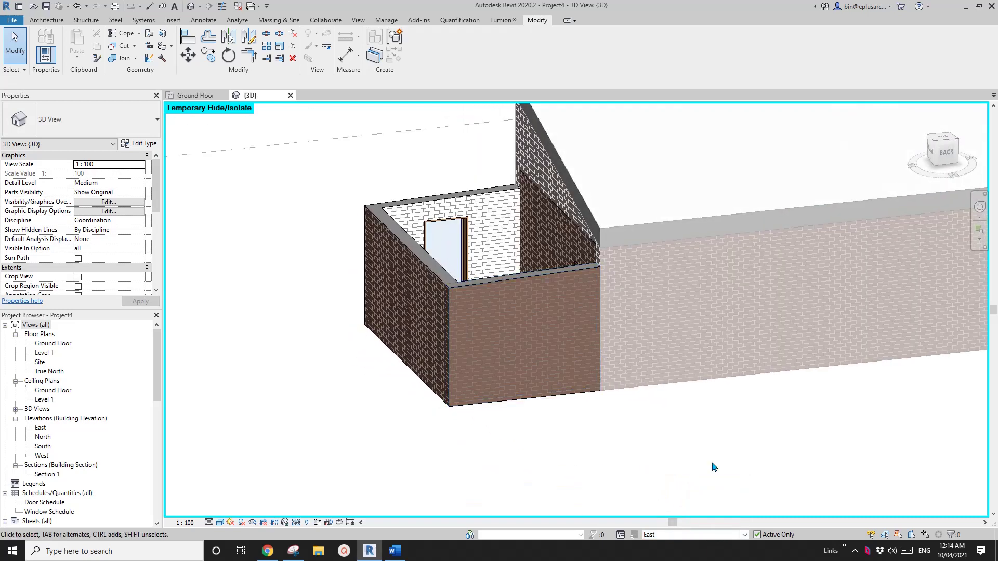
pyautogui.keyDown('shift'); pyautogui.moveTo(718, 468); pyautogui.dragTo(691, 455, button='middle'); pyautogui.keyUp('shift')
pyautogui.press('r')
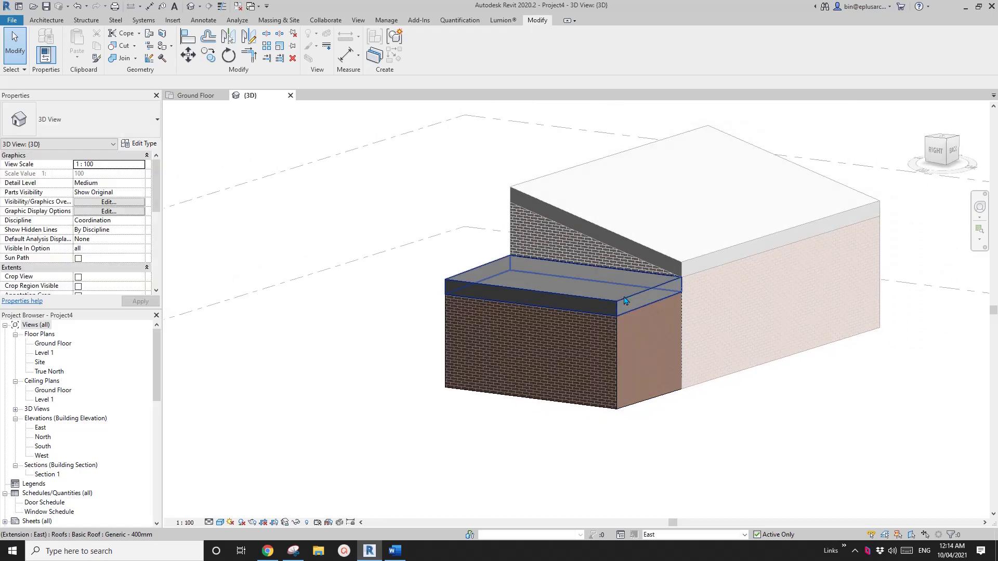
pyautogui.keyDown('shift'); pyautogui.moveTo(513, 378); pyautogui.dragTo(696, 448, button='middle'); pyautogui.keyUp('shift')
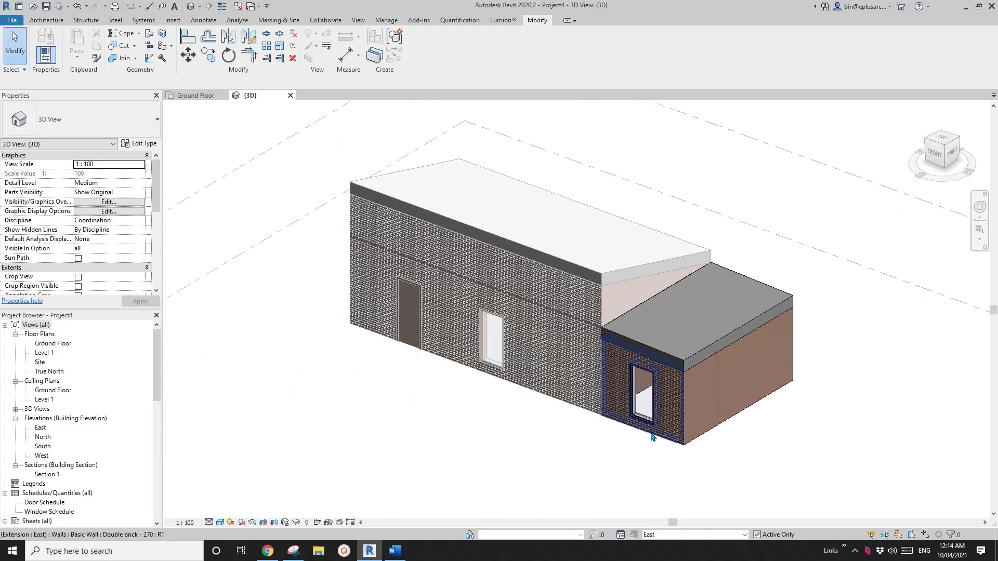
# - Make the Main Model active and check the 3D view's design option visibility settings
pyautogui.click(707, 535)
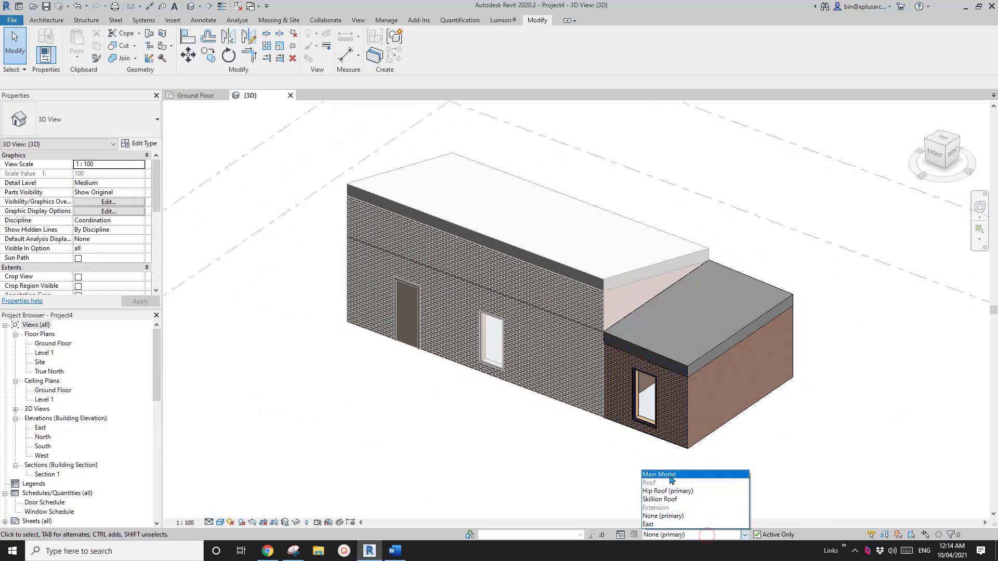
pyautogui.click(670, 476)
pyautogui.scroll(-2, 486, 401)
pyautogui.moveTo(486, 400); pyautogui.dragTo(591, 405, button='middle')
pyautogui.press('v')
pyautogui.press('g')
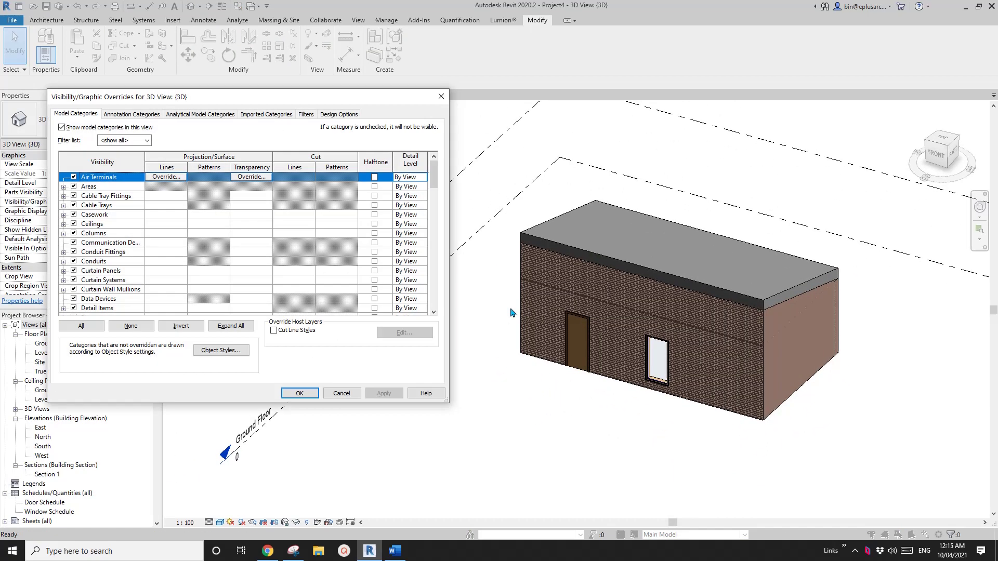
pyautogui.click(341, 116)
pyautogui.moveTo(322, 100); pyautogui.dragTo(305, 96)
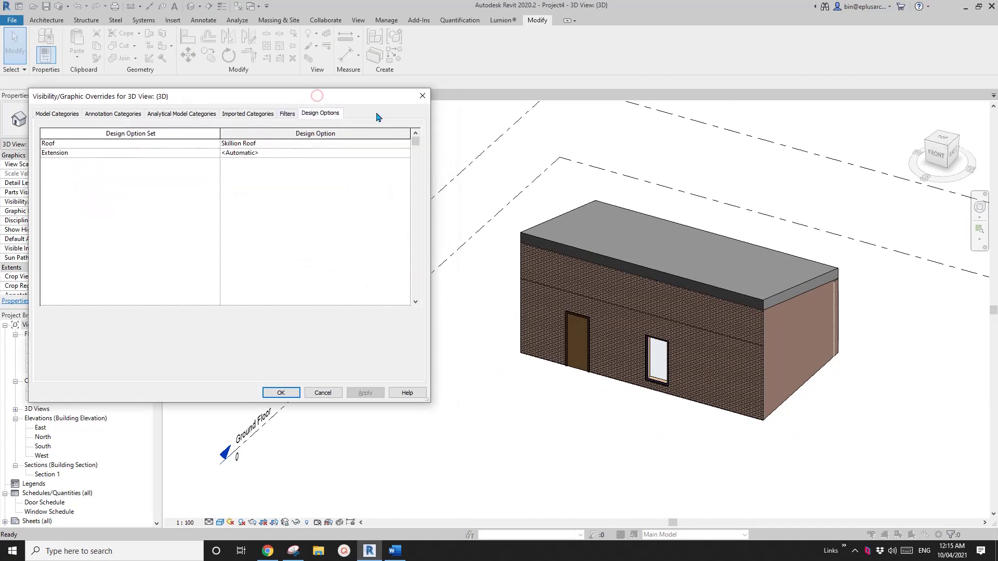
pyautogui.click(423, 94)
# - Set the Roof option set to Hip Roof (primary) in the 3D view's visibility overrides and apply it
pyautogui.press('v')
pyautogui.press('g')
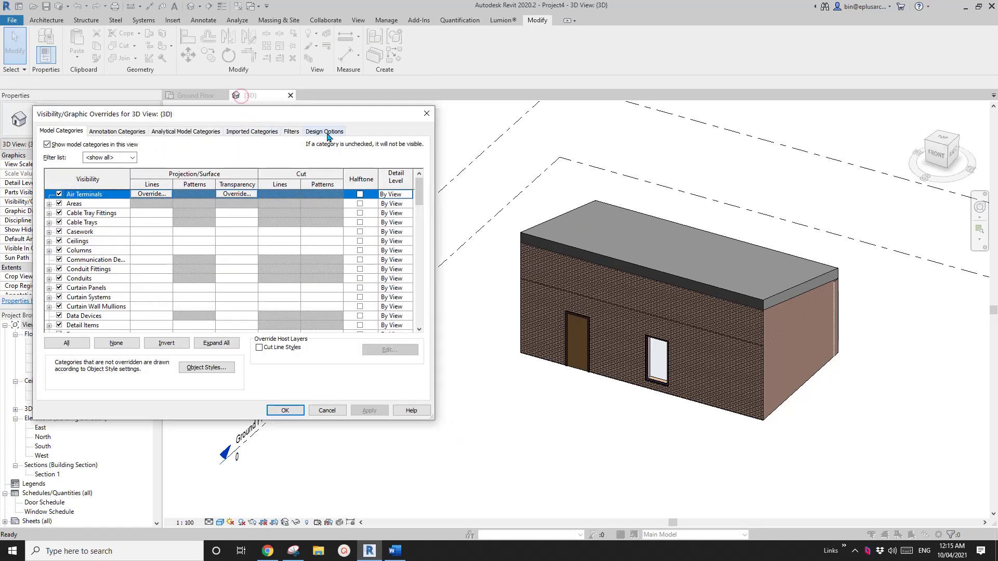
pyautogui.click(326, 132)
pyautogui.click(355, 154)
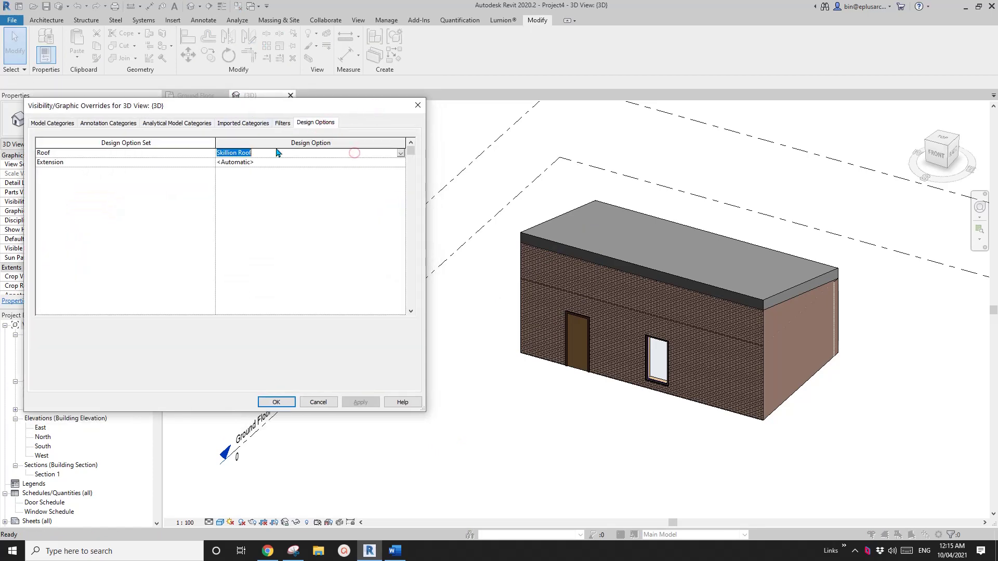
pyautogui.click(400, 154)
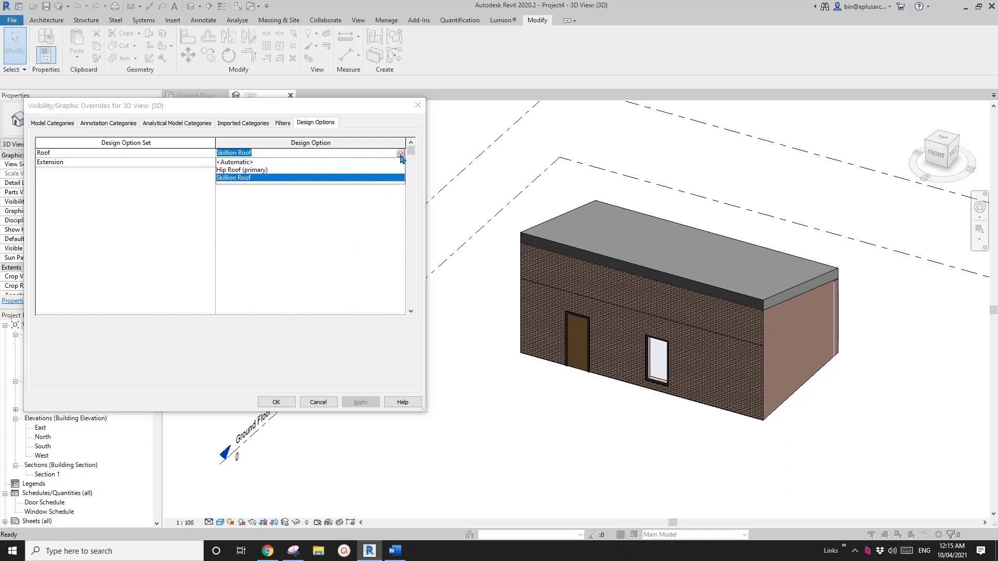
pyautogui.click(247, 171)
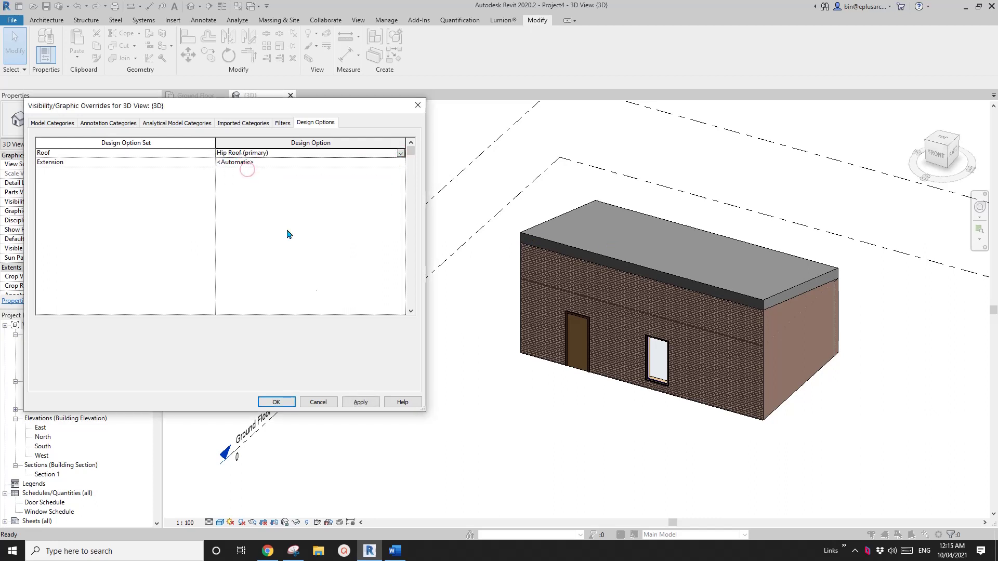
pyautogui.click(371, 405)
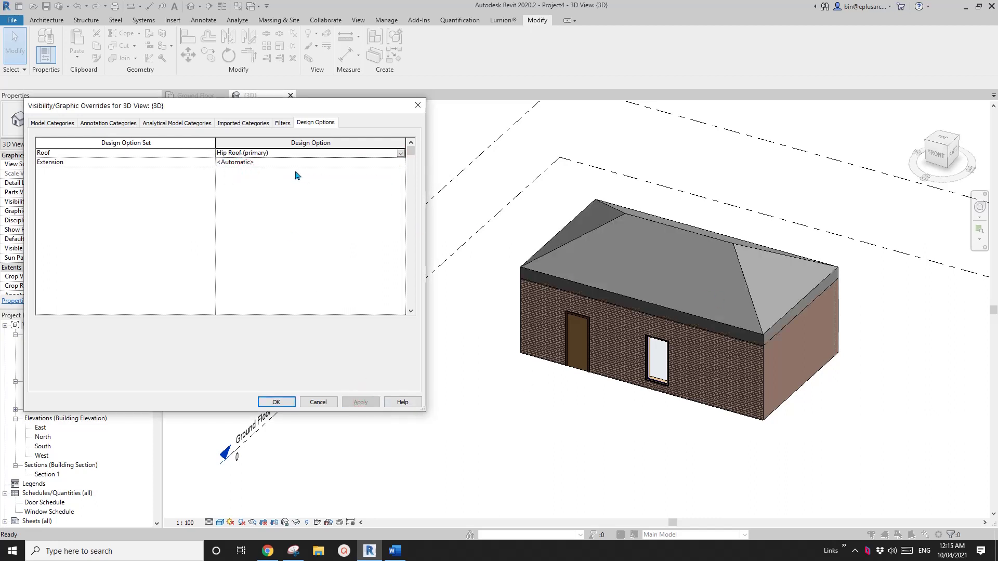
# - Review the available Extension choices and set the Roof option set to <Automatic> in the 3D view's visibility overrides
pyautogui.click(401, 153)
pyautogui.click(382, 224)
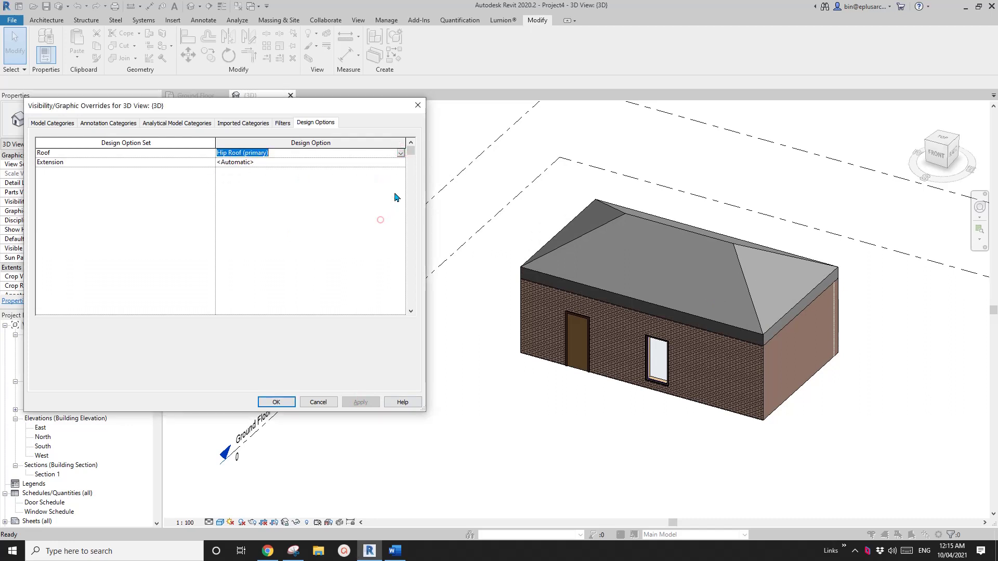
pyautogui.click(401, 162)
pyautogui.click(401, 162)
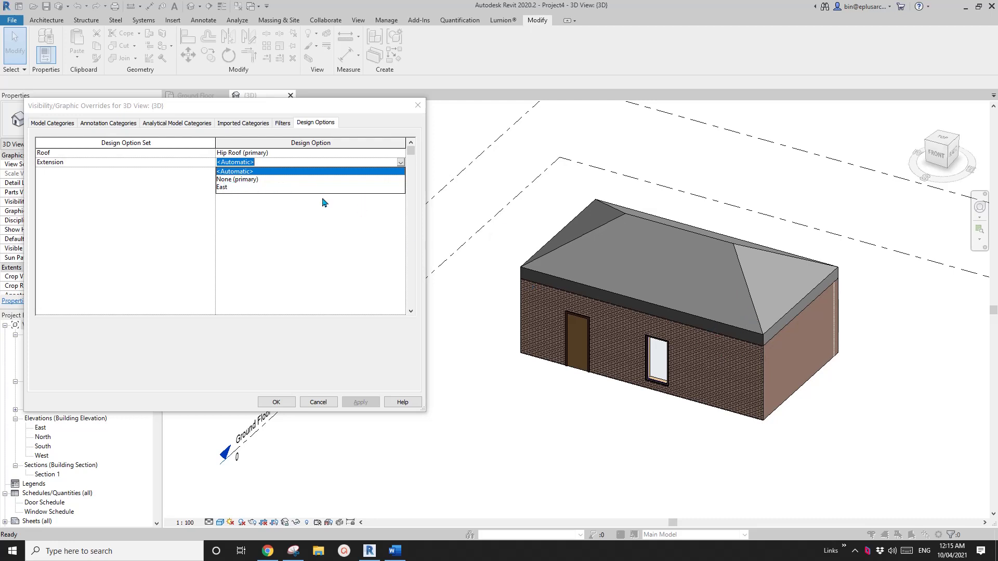
pyautogui.click(236, 176)
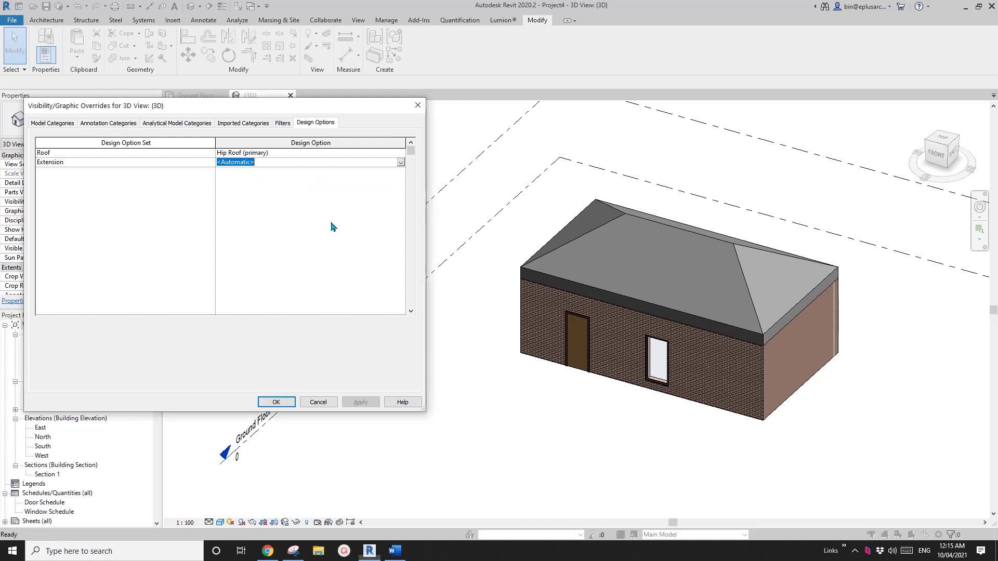
pyautogui.click(400, 152)
pyautogui.click(236, 162)
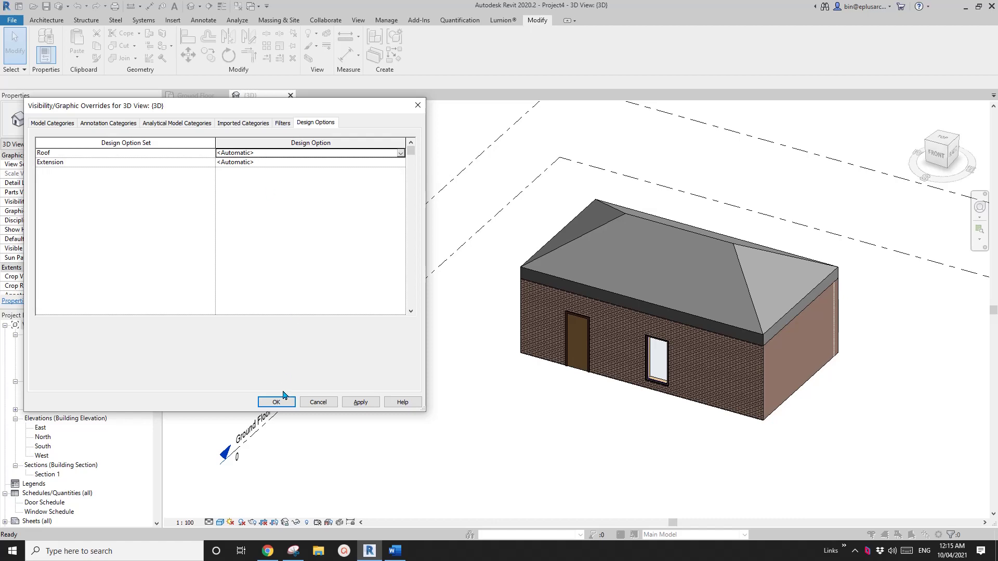
pyautogui.click(276, 402)
# - View the house with Hip Roof (primary), Skillion Roof, None (primary) and East active in turn, ending on the Main Model
pyautogui.click(729, 535)
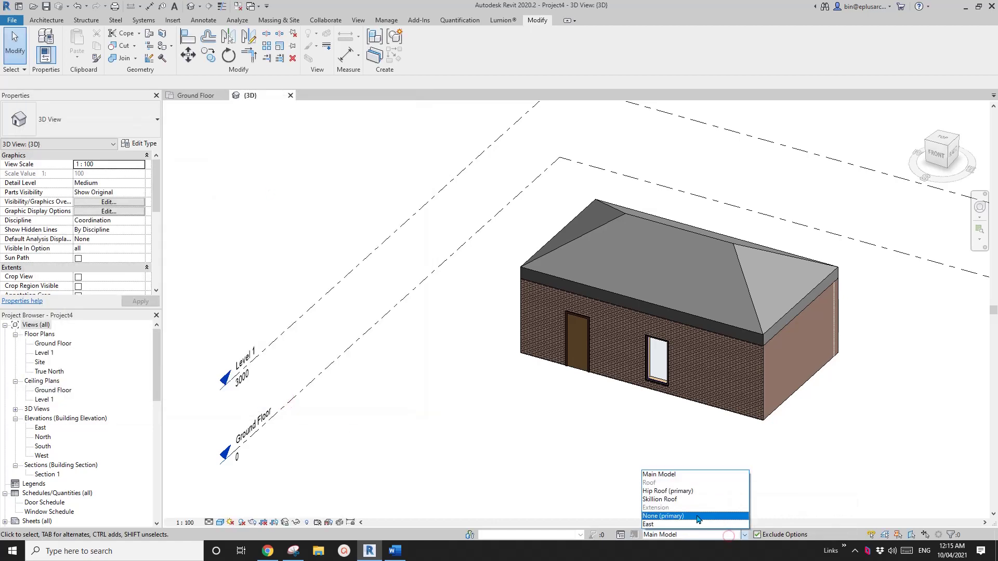
pyautogui.click(676, 491)
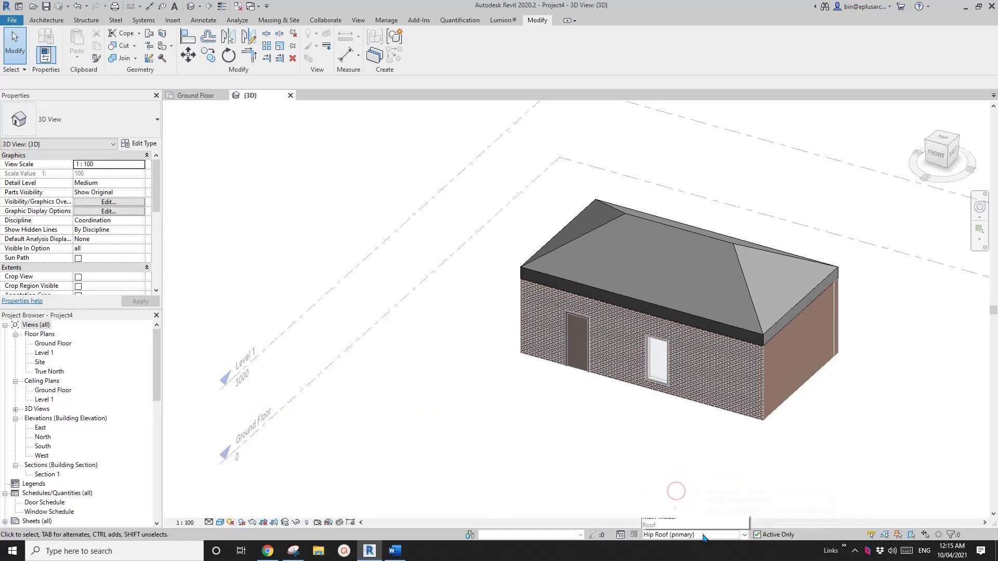
pyautogui.click(704, 536)
pyautogui.click(675, 500)
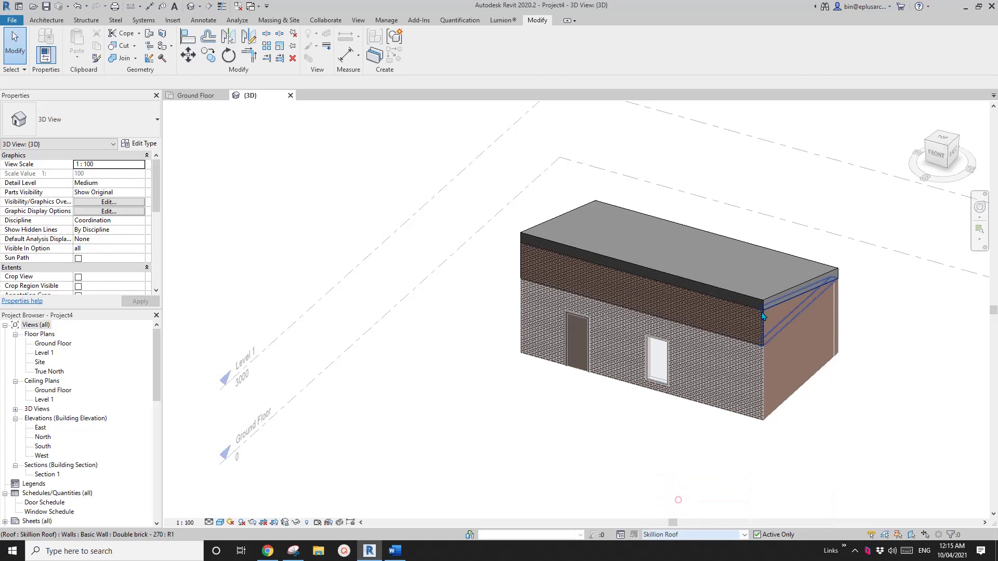
pyautogui.click(733, 536)
pyautogui.click(676, 516)
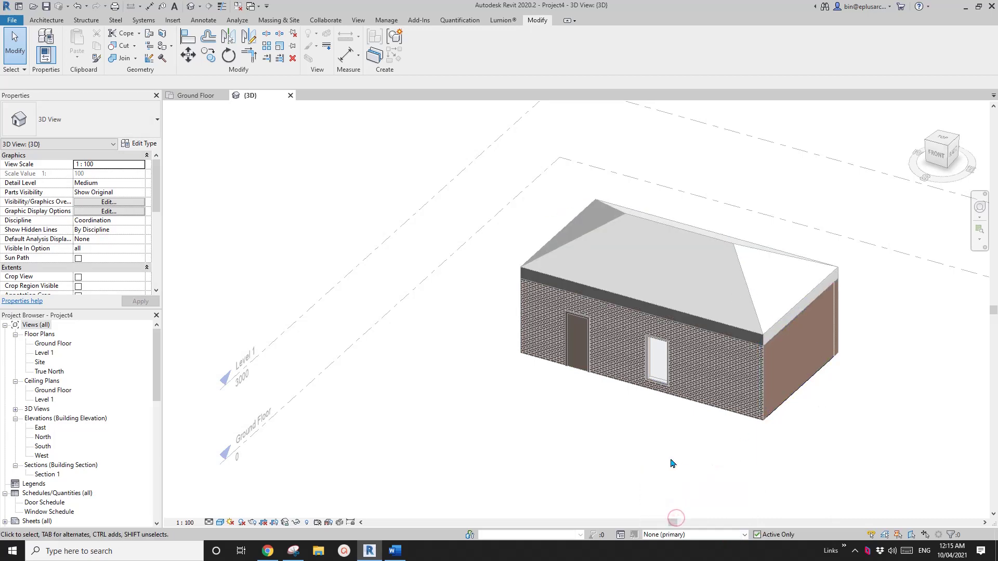
pyautogui.click(675, 535)
pyautogui.click(677, 528)
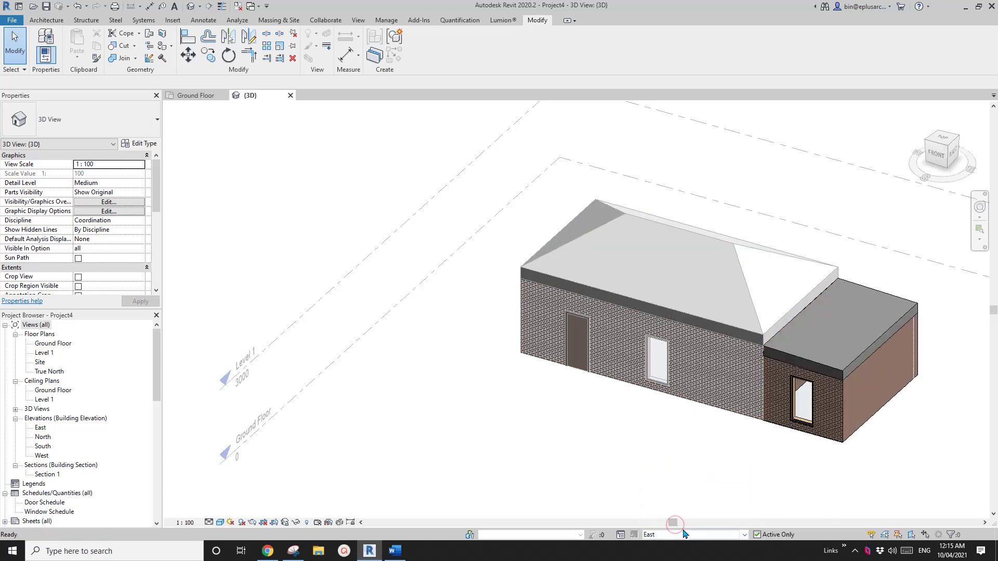
pyautogui.click(684, 534)
pyautogui.click(681, 474)
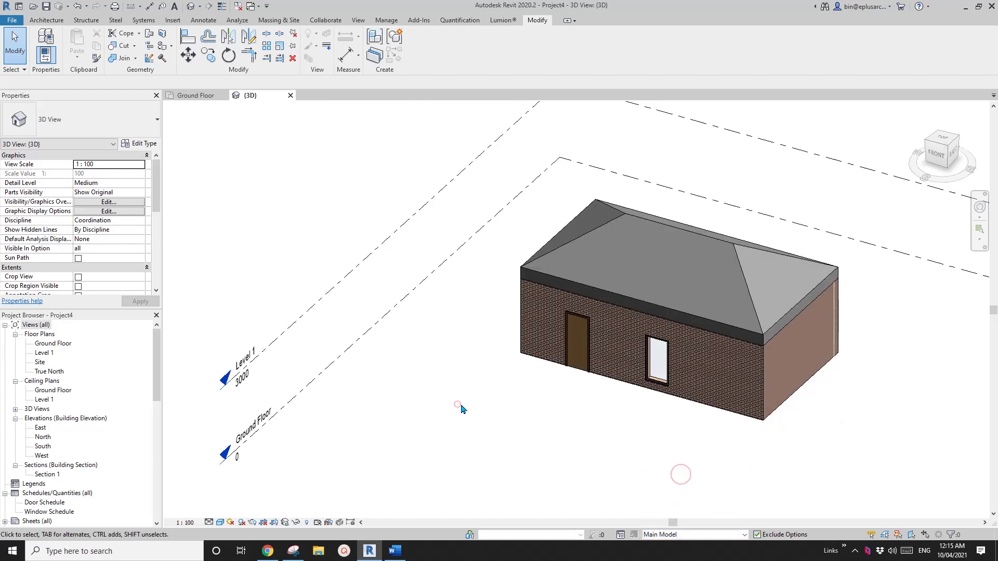
# - Set the Roof option set to Skillion Roof in the 3D view's visibility overrides and apply it
pyautogui.press('v')
pyautogui.press('g')
pyautogui.click(315, 123)
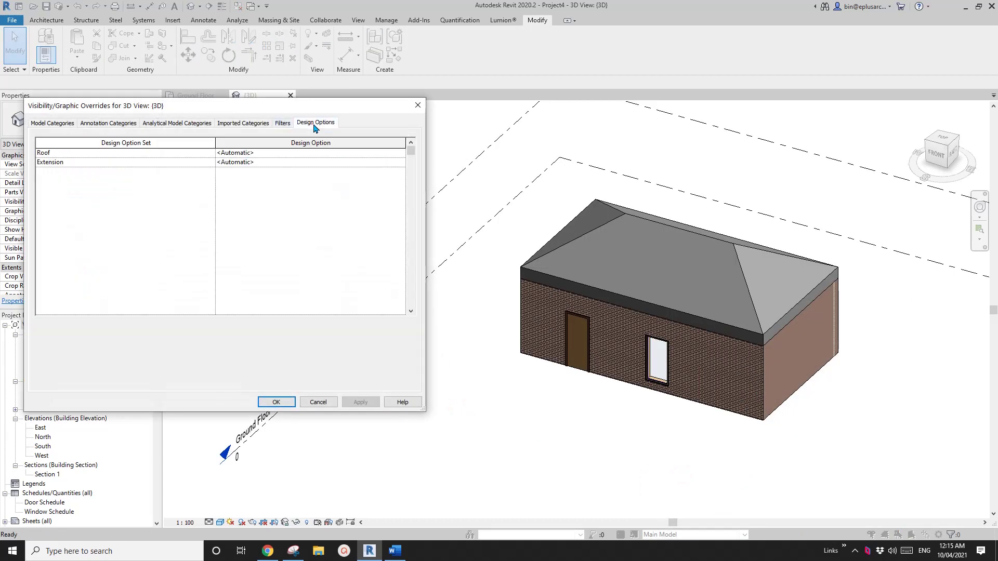
pyautogui.click(307, 153)
pyautogui.click(307, 154)
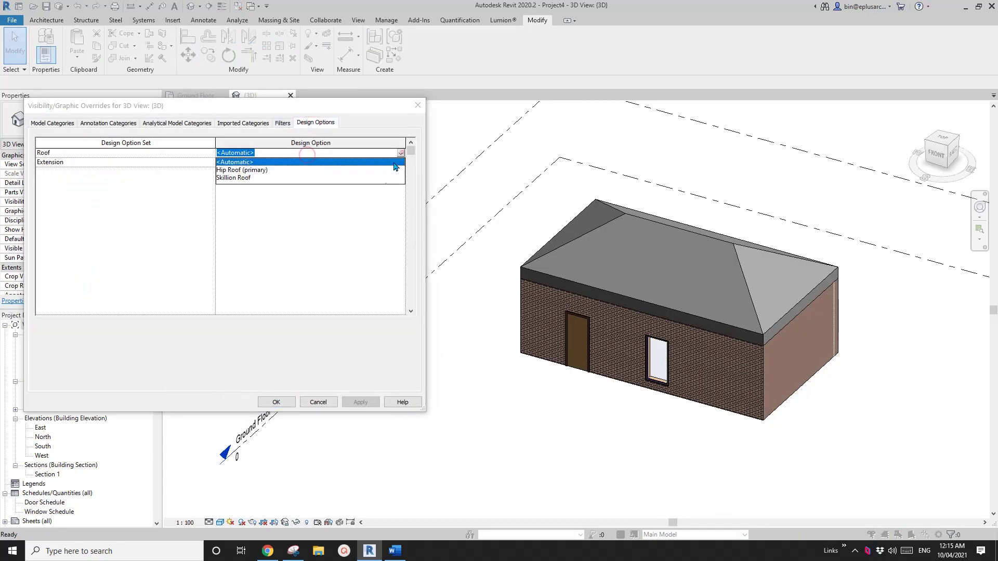
pyautogui.click(243, 177)
pyautogui.click(364, 402)
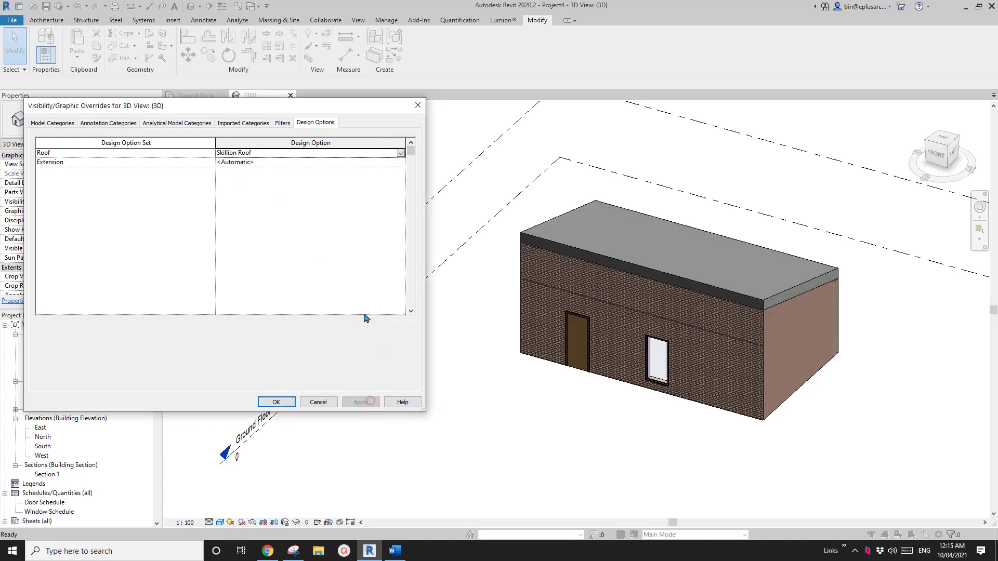
# - Set the Extension option set to East for the 3D view and confirm the visibility overrides
pyautogui.click(343, 163)
pyautogui.click(344, 162)
pyautogui.click(230, 186)
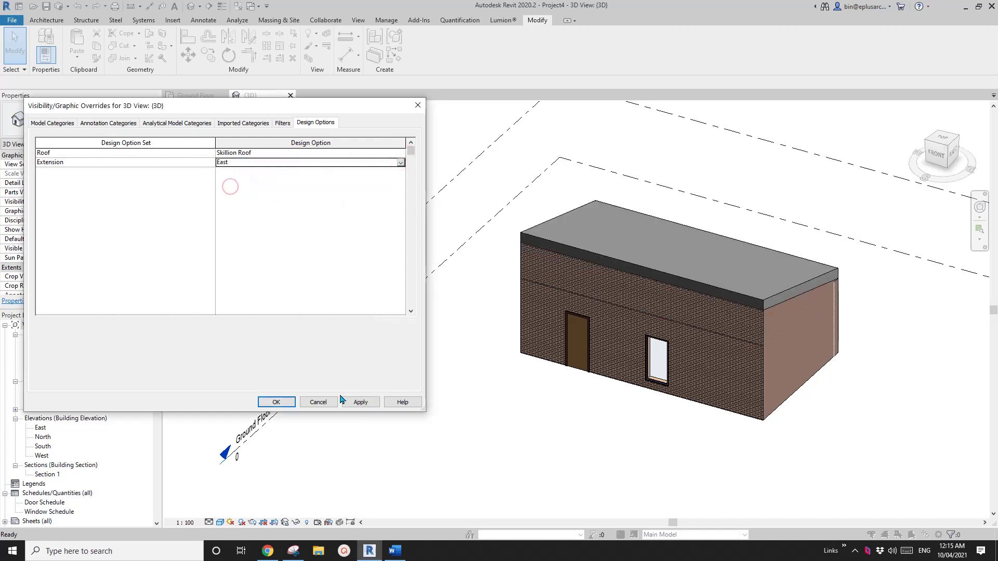
pyautogui.click(344, 402)
pyautogui.click(277, 401)
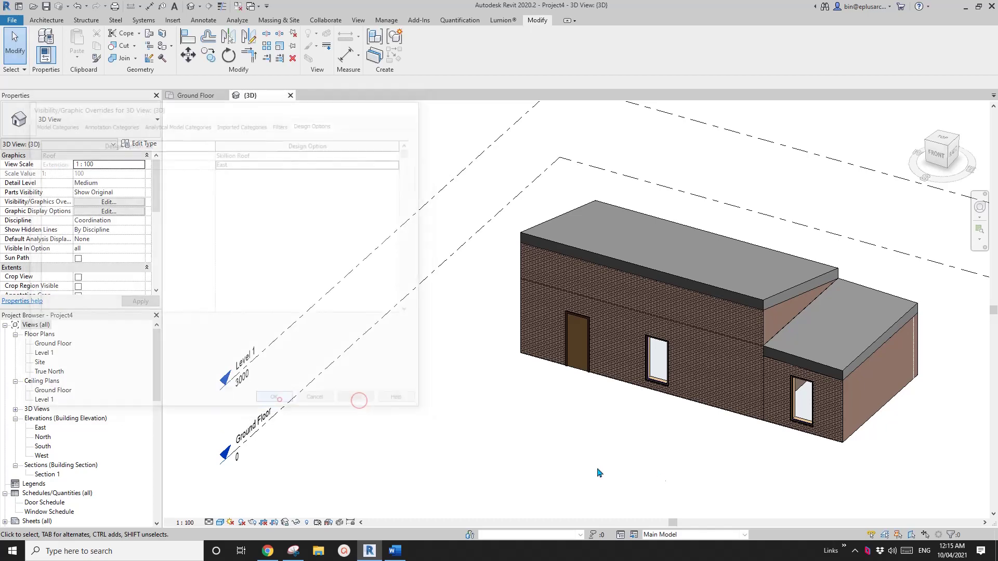
# - Activate Hip Roof (primary), Skillion Roof and None (primary) in turn to compare how the 3D view displays each
pyautogui.click(707, 538)
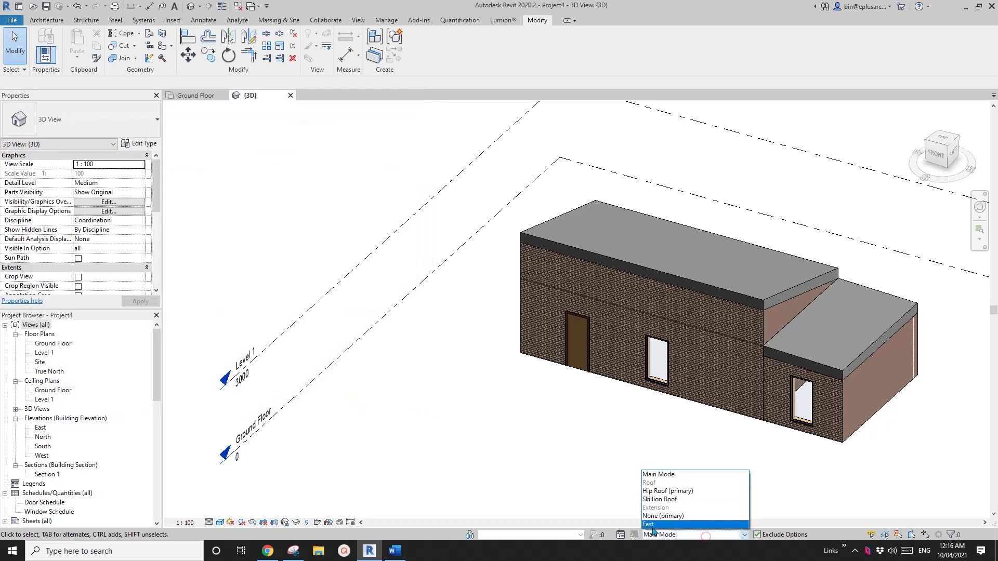
pyautogui.click(678, 492)
pyautogui.click(701, 535)
pyautogui.click(676, 500)
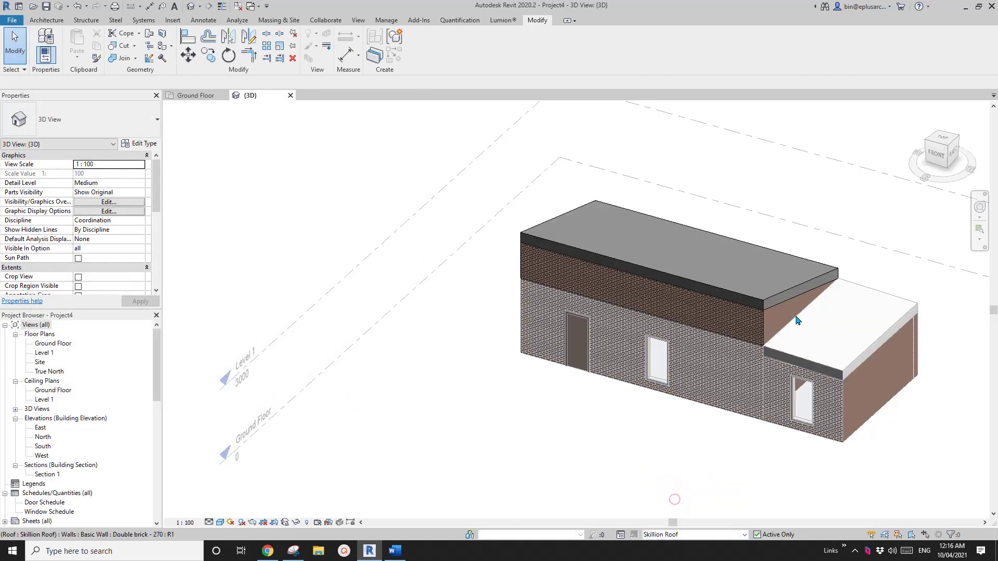
pyautogui.click(676, 534)
pyautogui.click(671, 515)
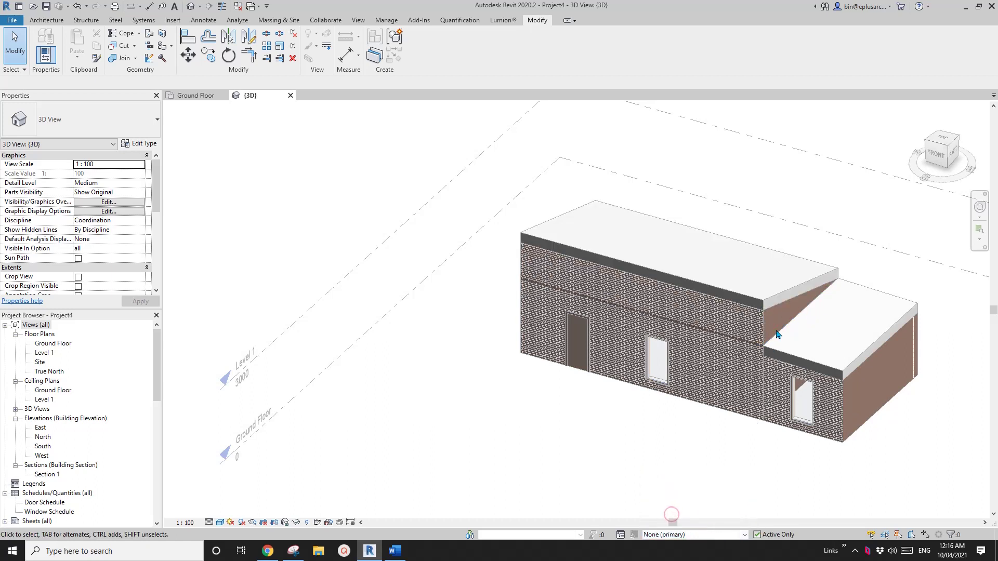
# - Activate Hip Roof (primary), Skillion Roof and East in turn to inspect the house in 3D, ending on the Main Model
pyautogui.click(675, 535)
pyautogui.click(675, 497)
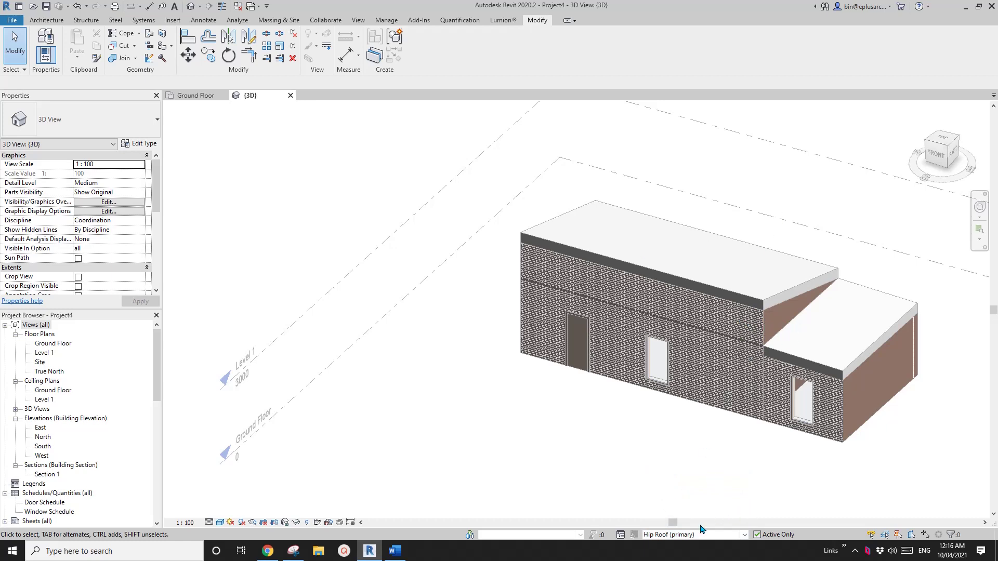
pyautogui.click(714, 535)
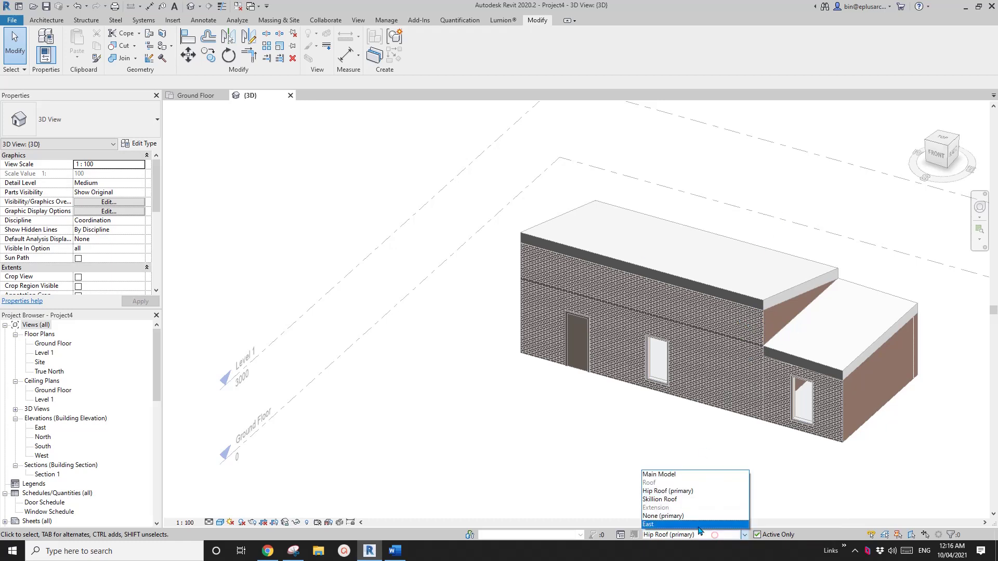
pyautogui.click(668, 500)
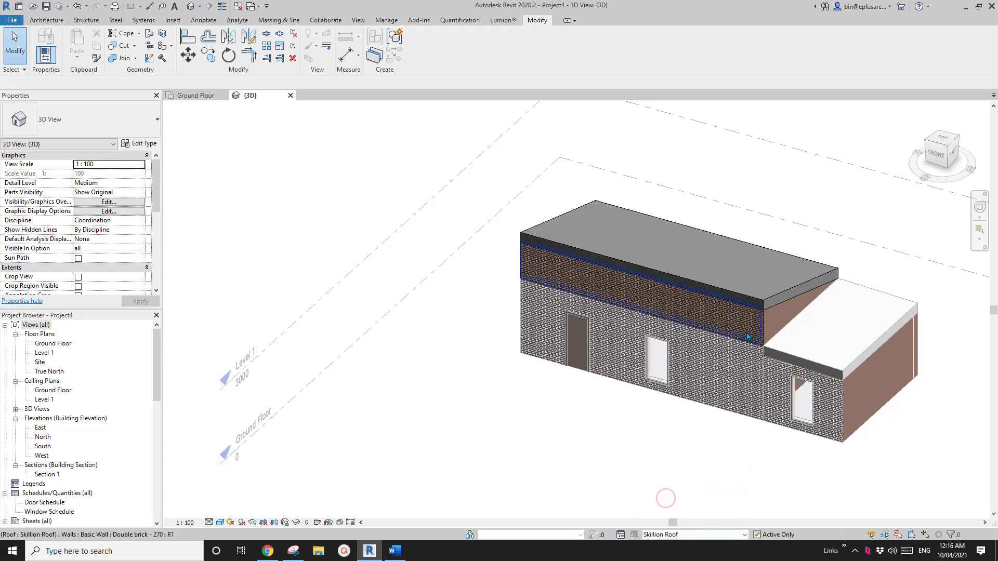
pyautogui.moveTo(785, 320); pyautogui.dragTo(635, 320, button='middle')
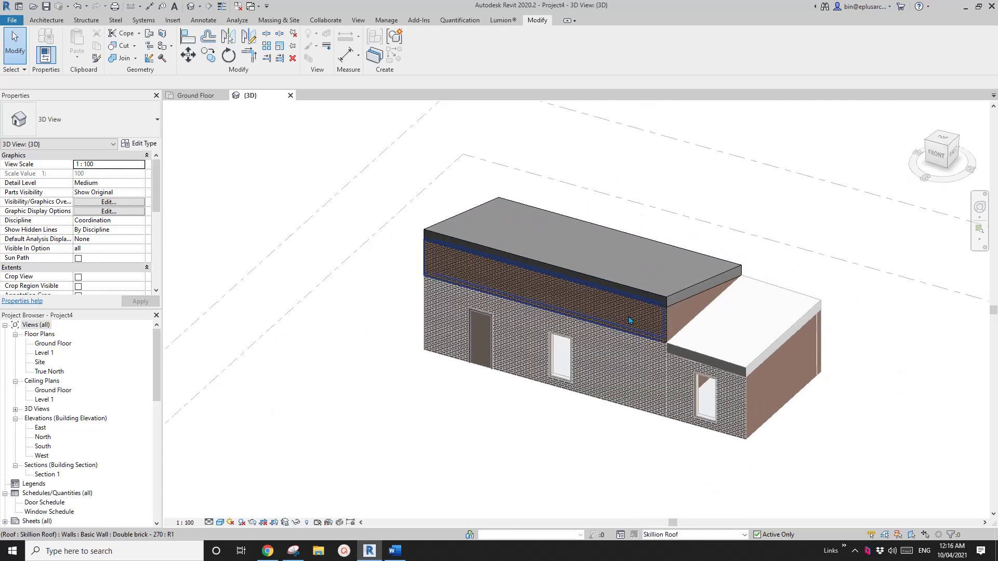
pyautogui.scroll(2, 635, 321)
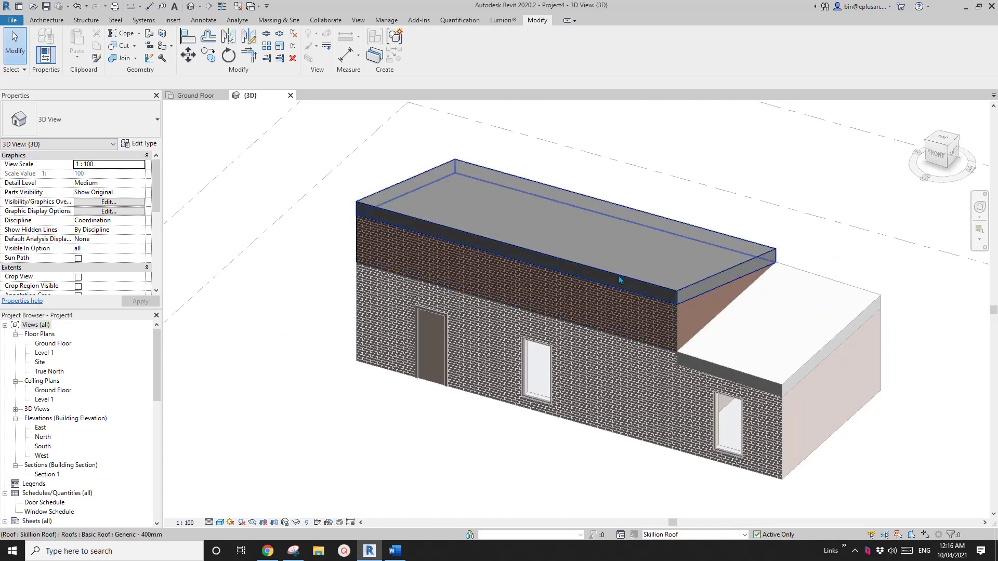
pyautogui.moveTo(672, 293); pyautogui.dragTo(628, 296, button='middle')
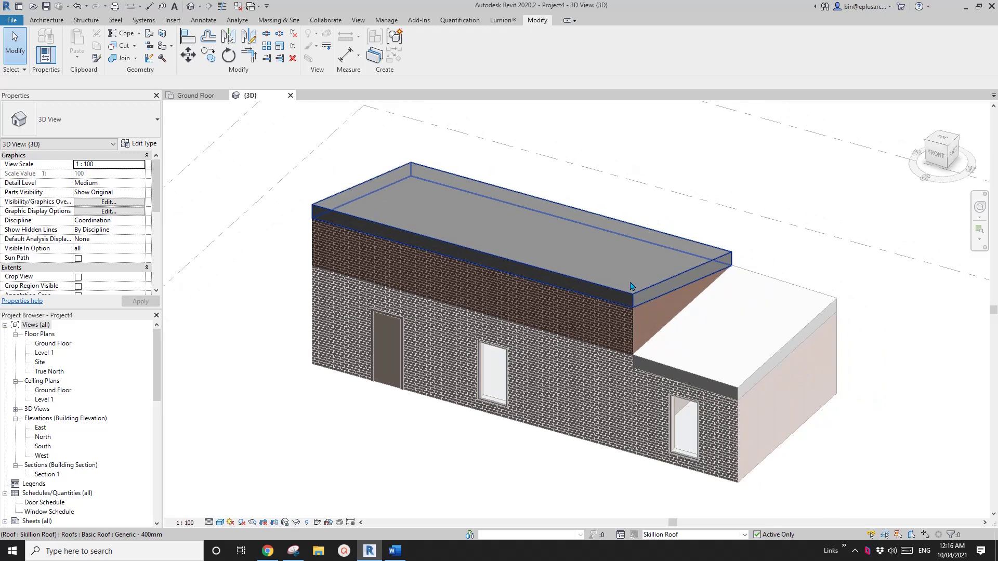
pyautogui.scroll(-1, 628, 298)
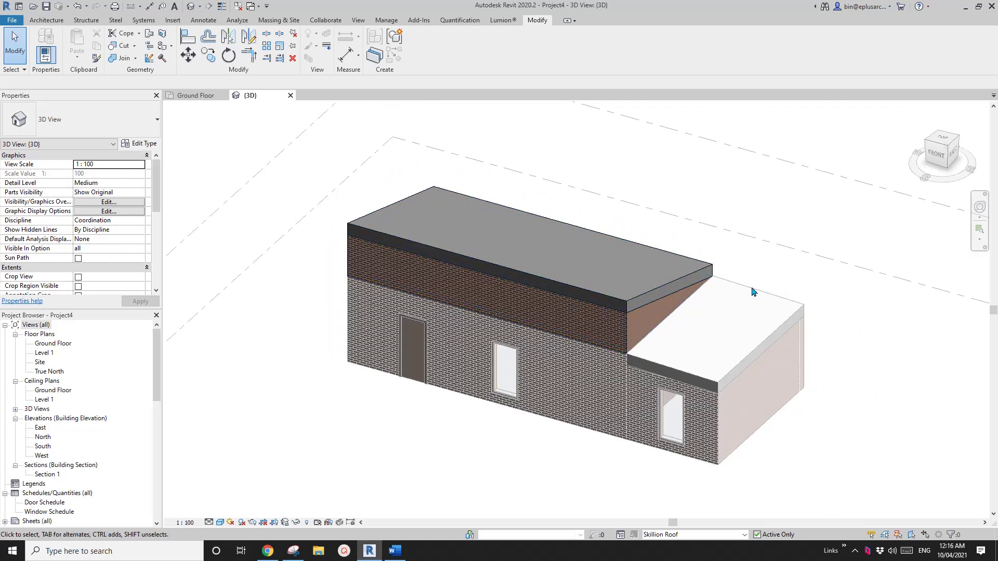
pyautogui.moveTo(657, 419); pyautogui.dragTo(669, 402, button='middle')
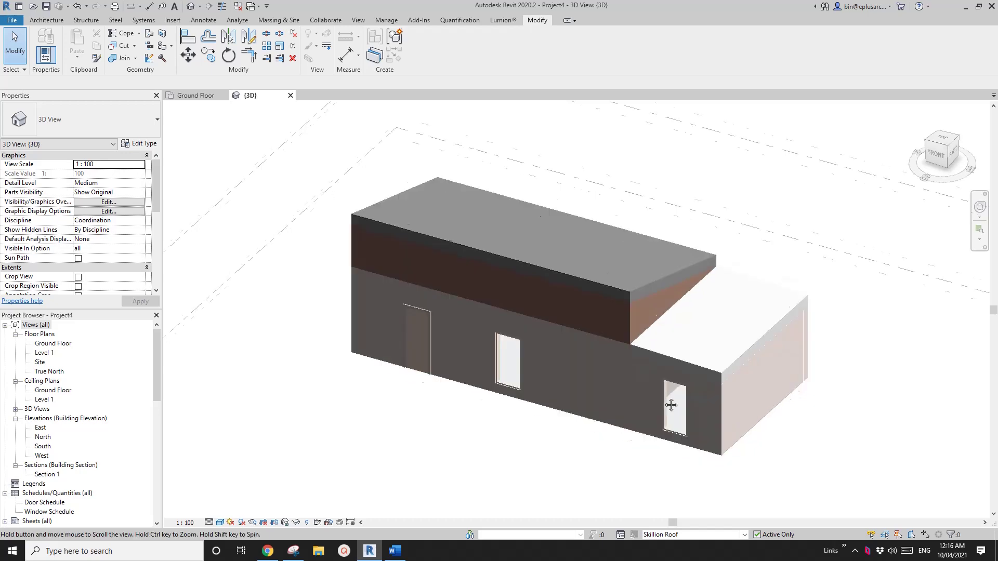
pyautogui.click(728, 535)
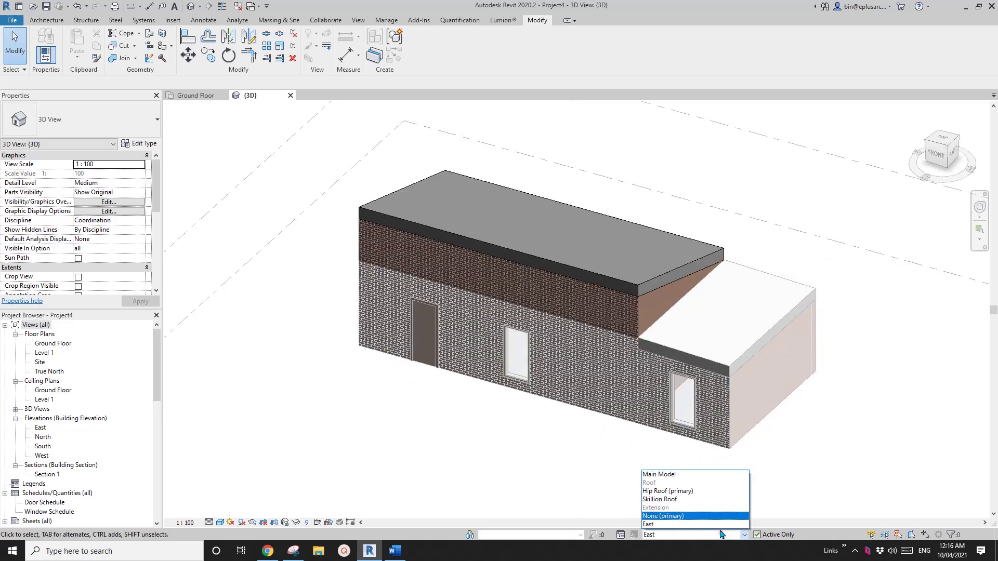
pyautogui.click(666, 474)
# - Review the design options assigned to the Roof and Extension sets in the 3D view's visibility overrides, and inspect the house from the front
pyautogui.press('v')
pyautogui.press('v')
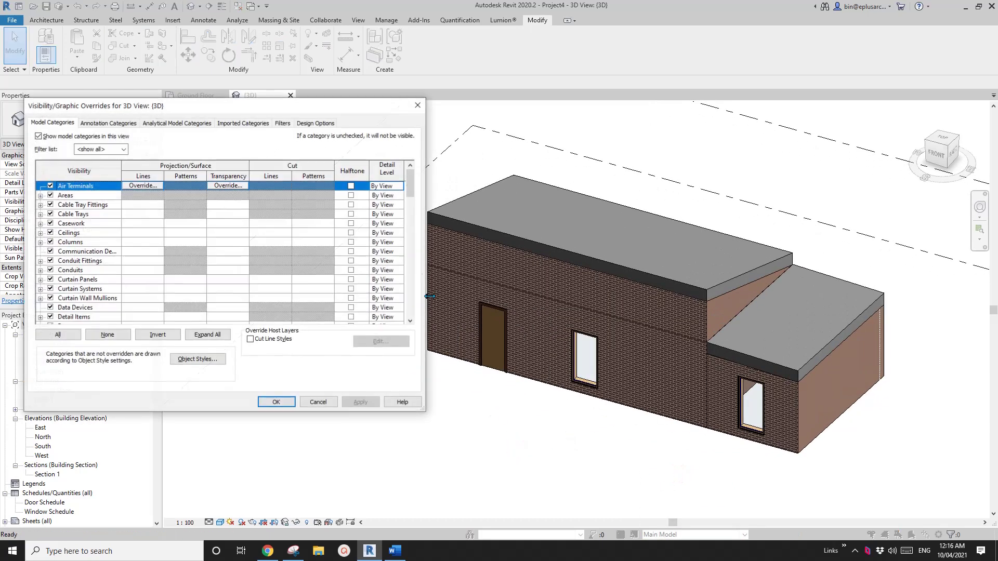
pyautogui.click(318, 123)
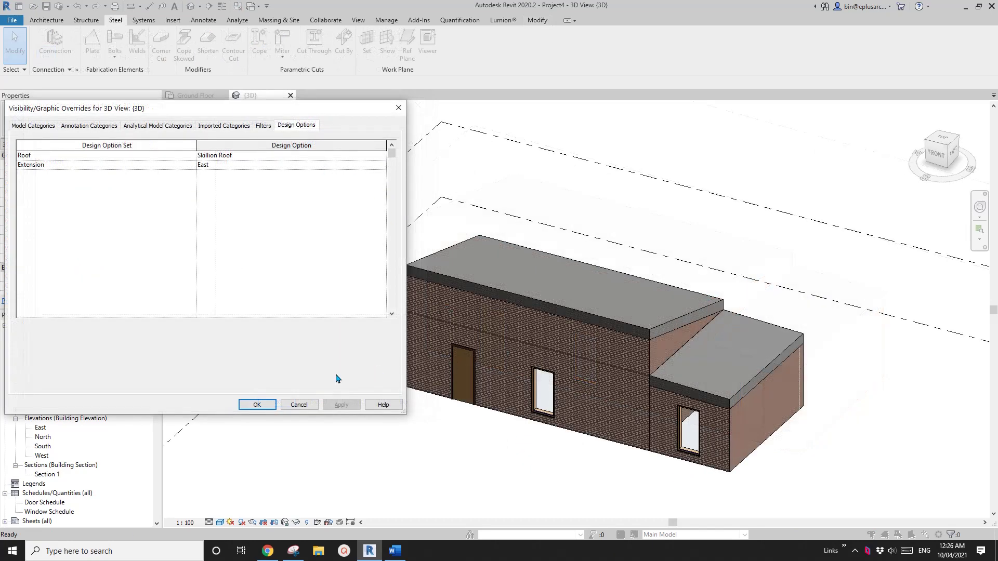
pyautogui.moveTo(367, 115); pyautogui.dragTo(460, 147)
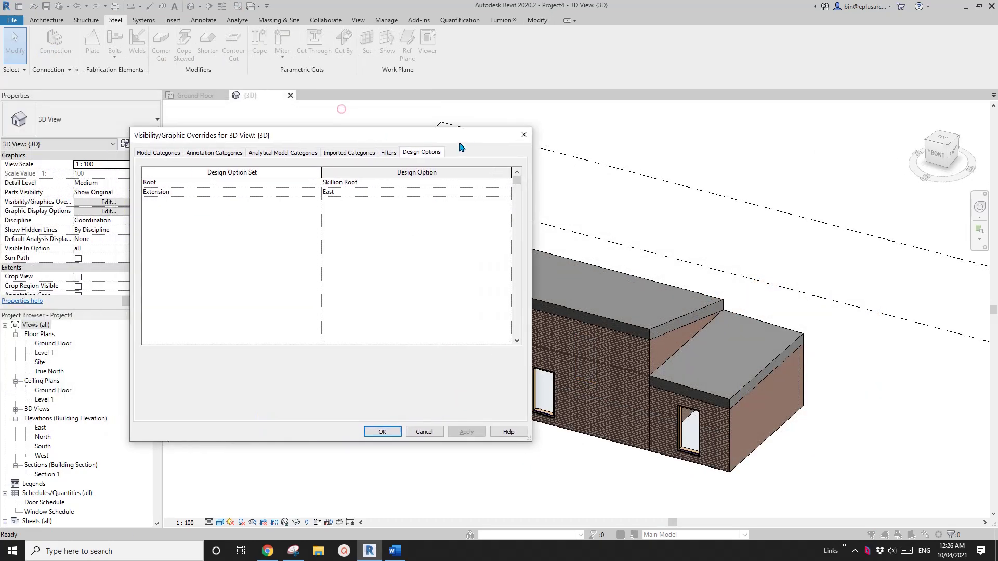
pyautogui.click(393, 430)
pyautogui.keyDown('shift'); pyautogui.moveTo(437, 447); pyautogui.dragTo(530, 364, button='middle'); pyautogui.keyUp('shift')
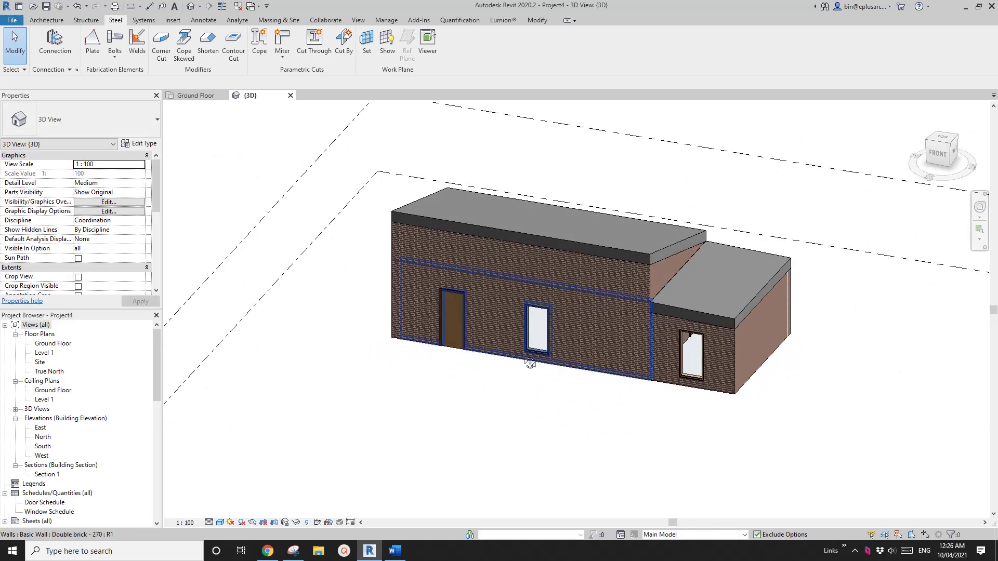
pyautogui.scroll(3, 520, 369)
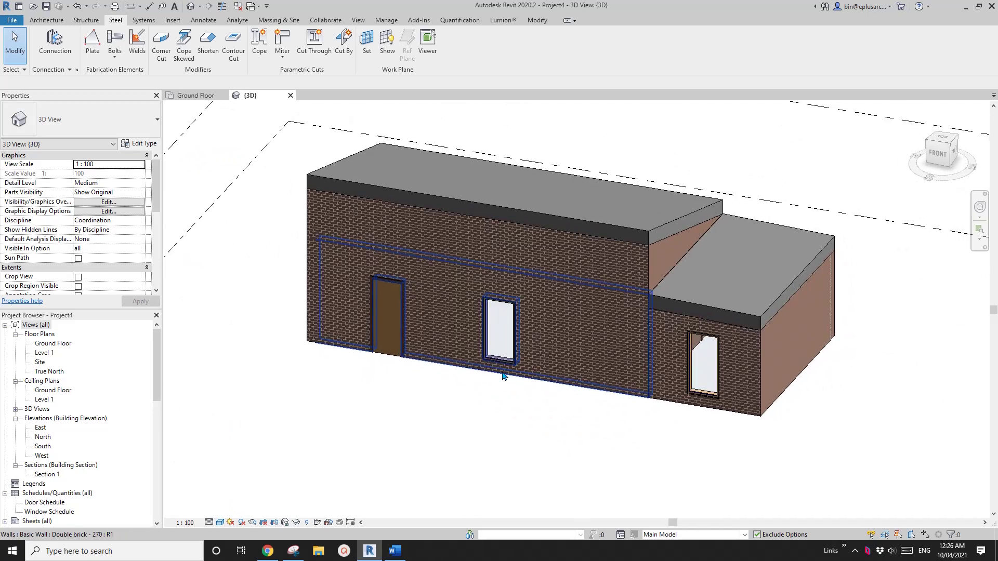